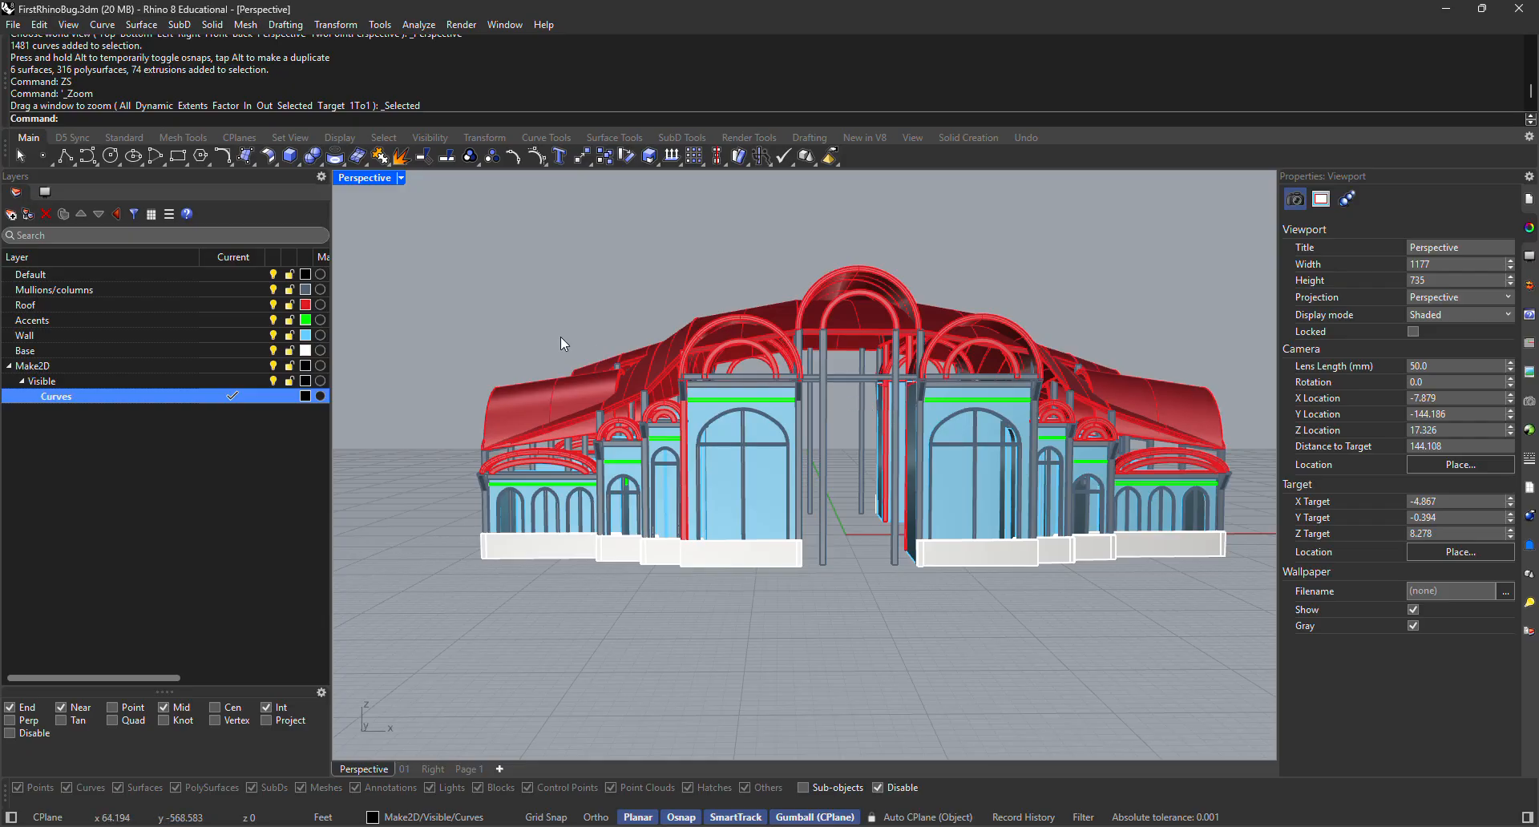
# Set the perspective viewport's display mode to Material ID and turn off the gray wallpaper option.
pyautogui.moveTo(732, 339); pyautogui.dragTo(773, 384, button='right')
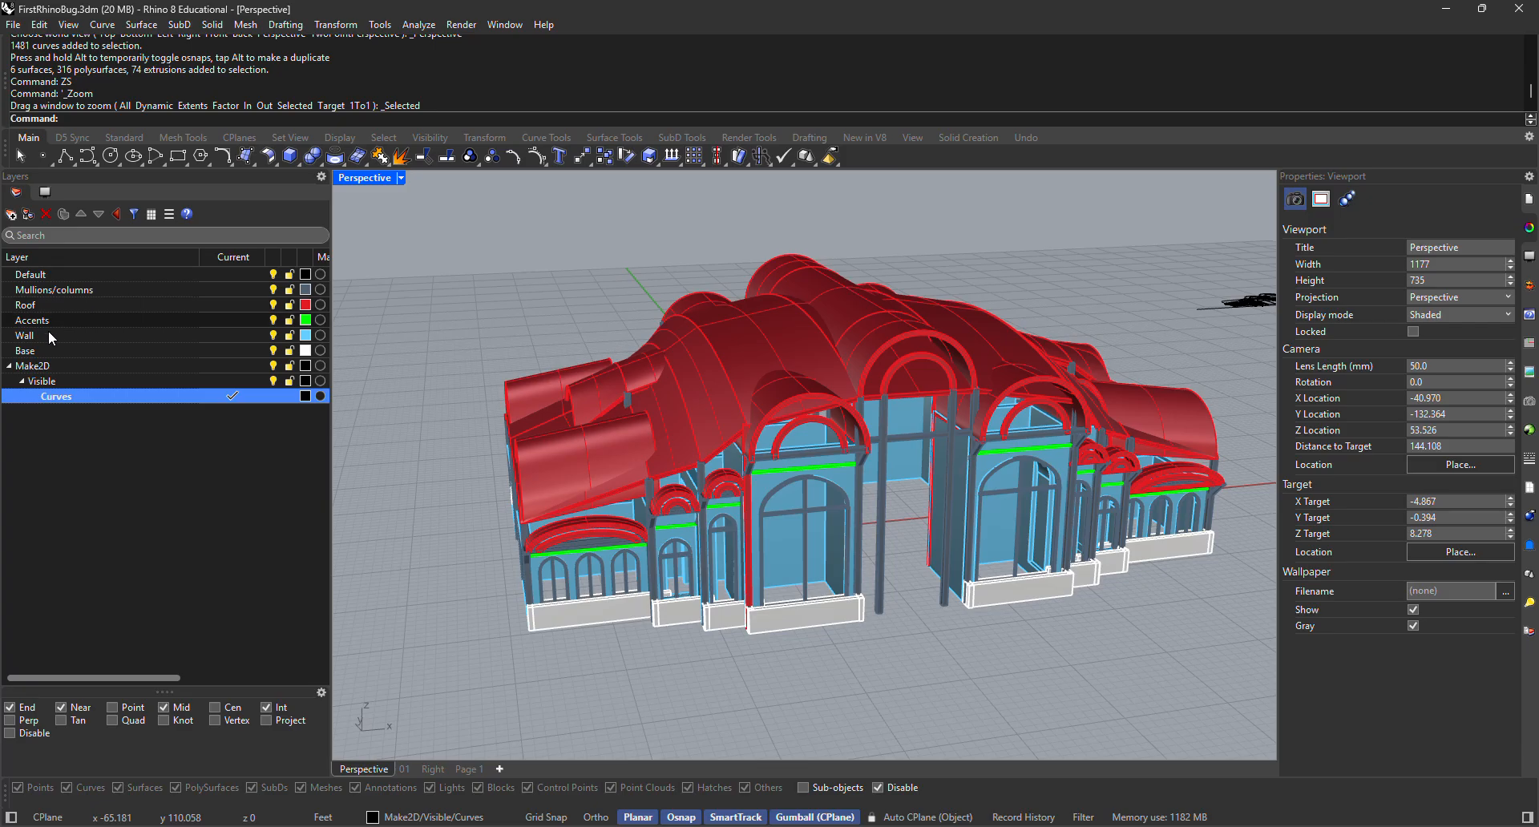
pyautogui.moveTo(879, 477); pyautogui.dragTo(808, 425, button='right')
pyautogui.click(399, 178)
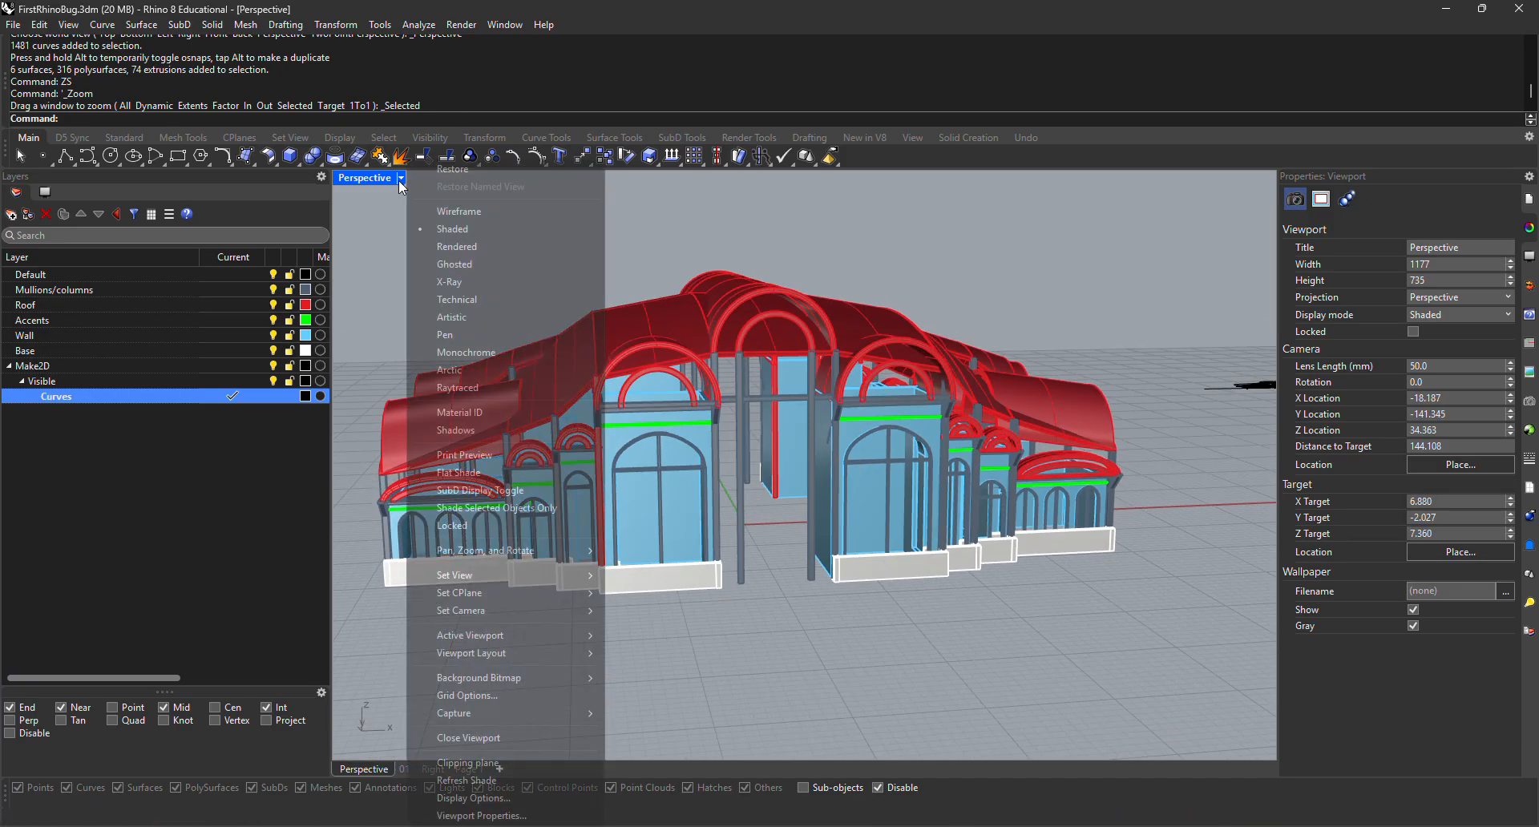
pyautogui.click(485, 413)
pyautogui.moveTo(610, 423); pyautogui.dragTo(866, 409, button='right')
pyautogui.click(1413, 609)
pyautogui.moveTo(882, 621); pyautogui.dragTo(981, 581, button='right')
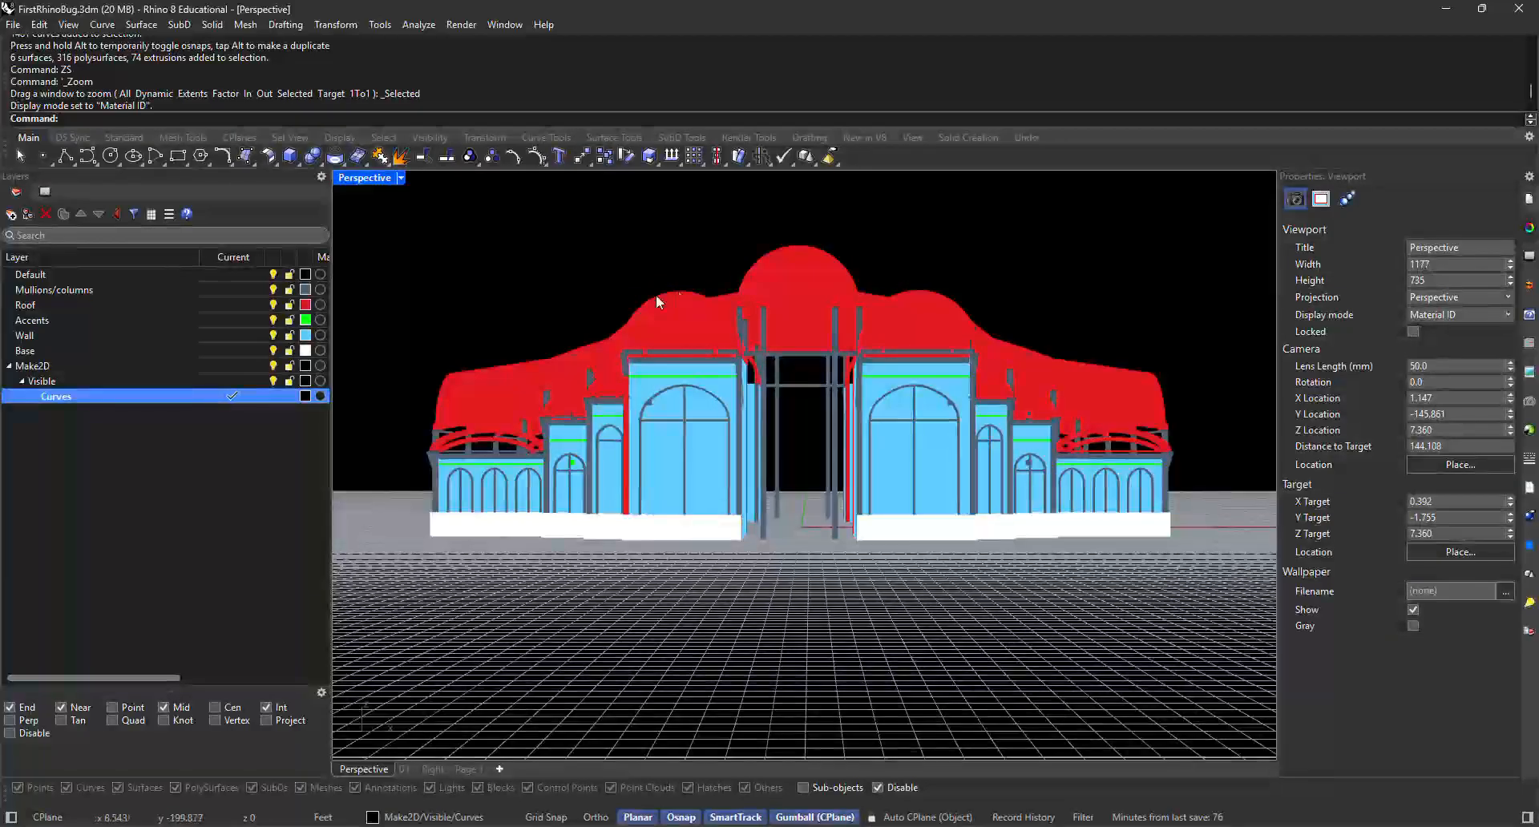
# Examine the shading, visibility and lighting settings of the Material ID display mode in the Rhino options.
pyautogui.moveTo(587, 316); pyautogui.dragTo(710, 319, button='right')
pyautogui.moveTo(860, 549); pyautogui.dragTo(775, 362, button='right')
pyautogui.moveTo(813, 522)
pyautogui.mouseDown(button='right')
pyautogui.moveTo(863, 502)
pyautogui.moveTo(710, 573)
pyautogui.moveTo(798, 529)
pyautogui.mouseUp(button='right')
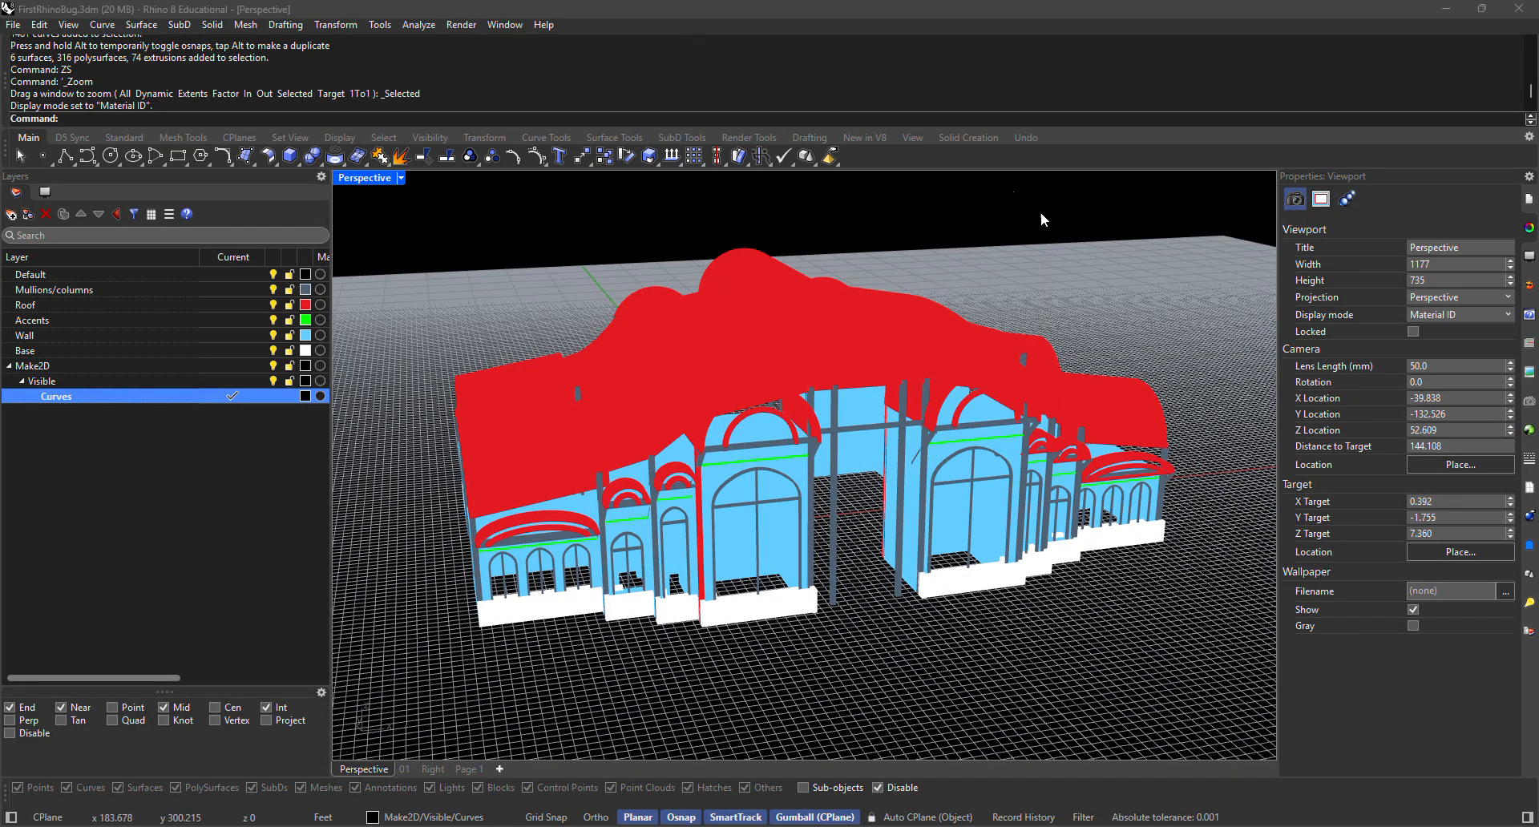
pyautogui.moveTo(1230, 513); pyautogui.dragTo(1187, 477, button='right')
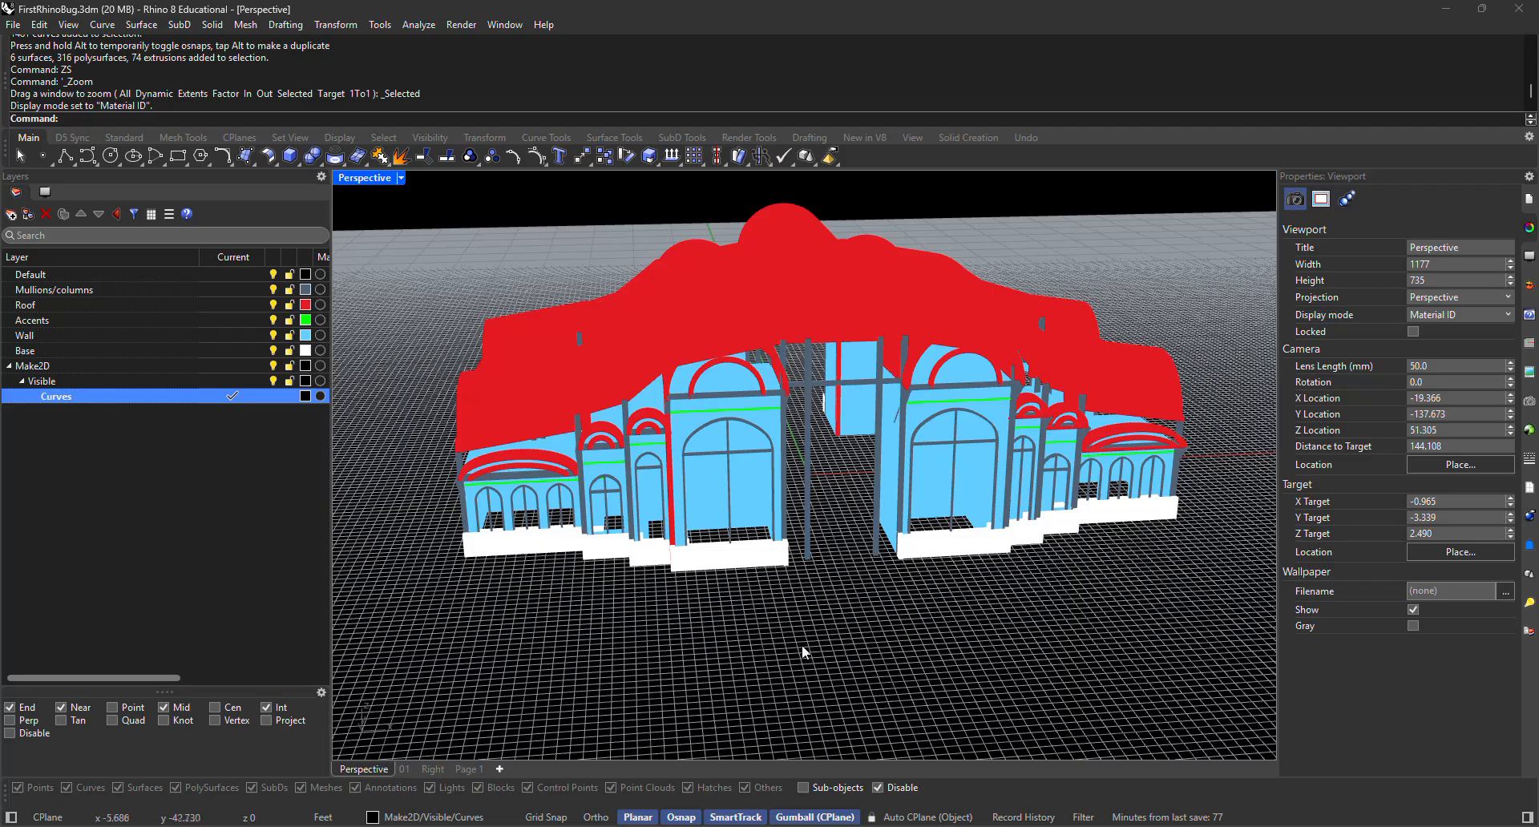
pyautogui.scroll(6, 801, 664)
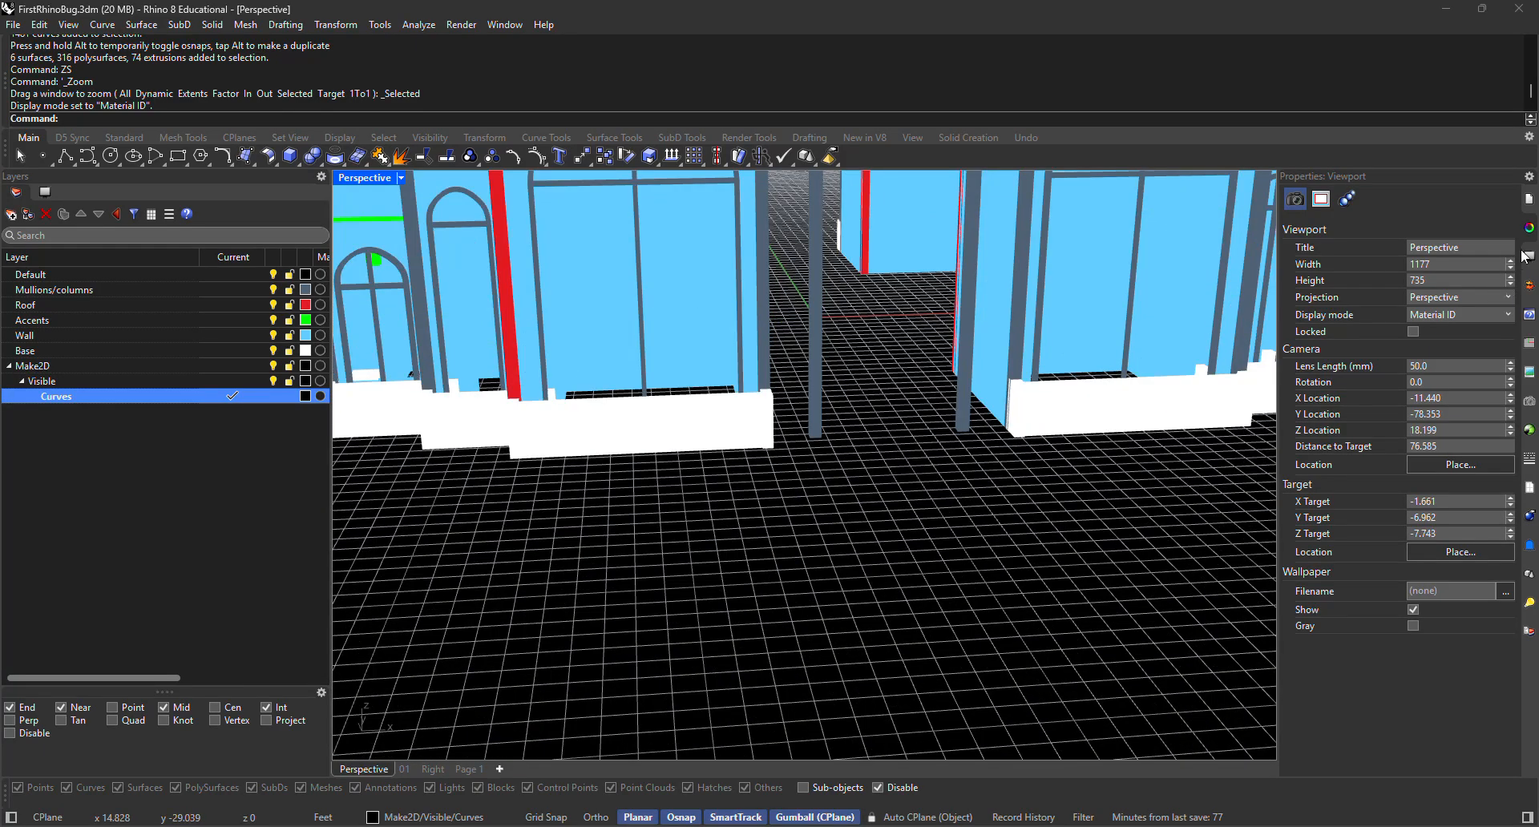
pyautogui.click(380, 24)
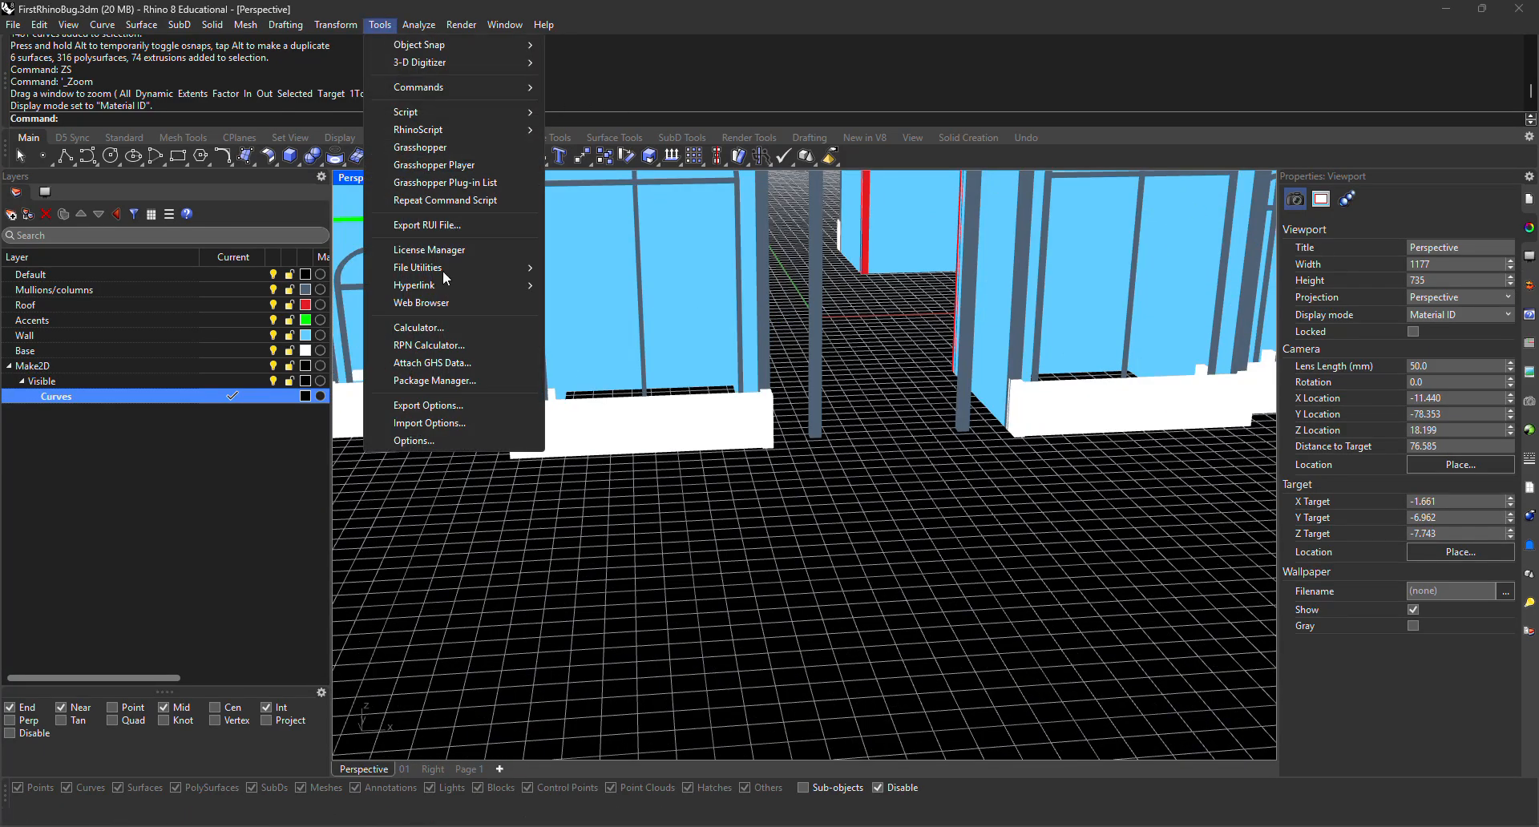
pyautogui.click(455, 441)
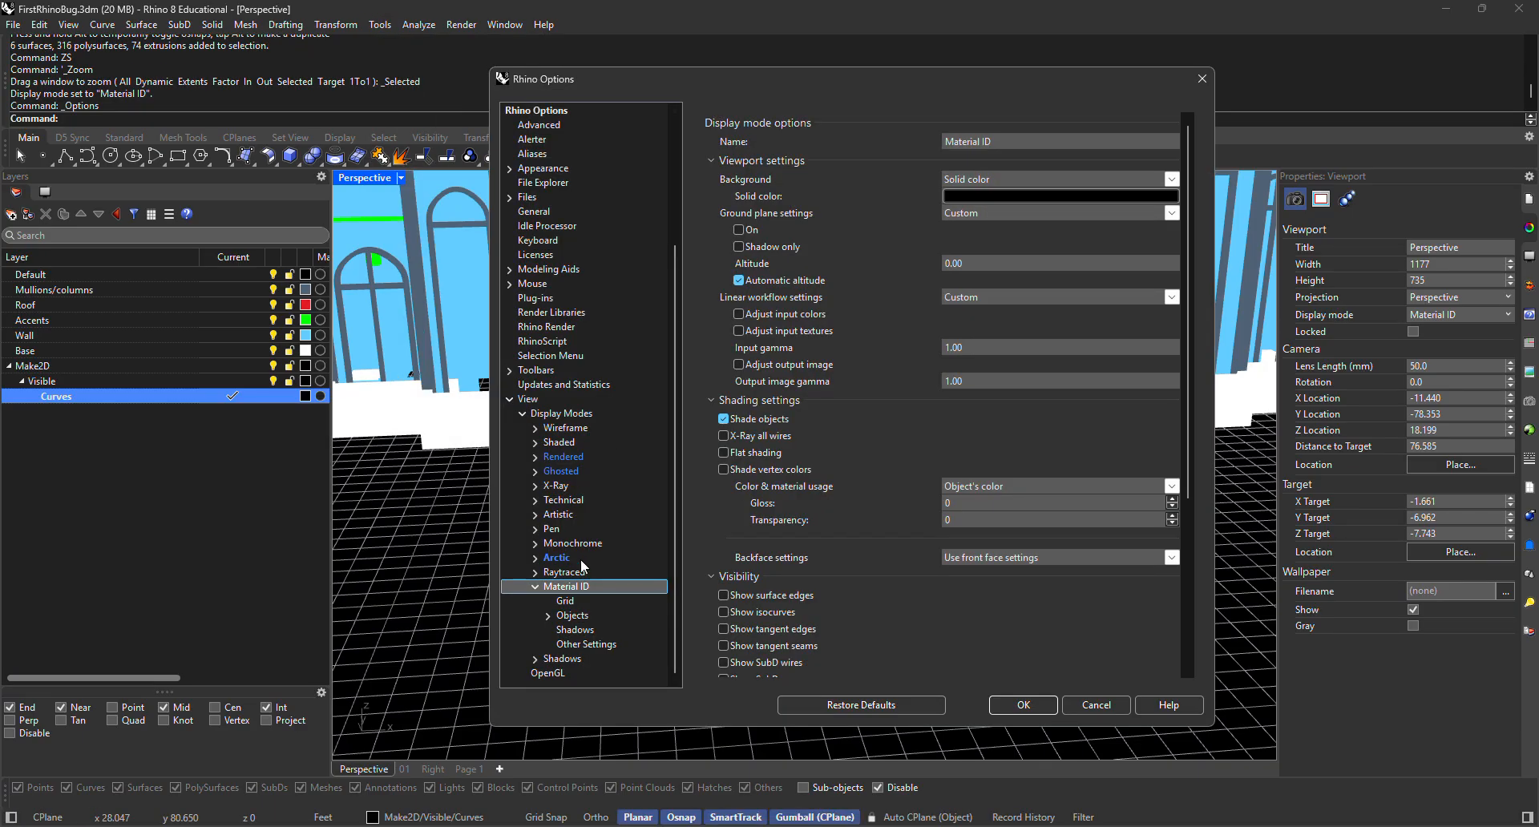
pyautogui.click(546, 412)
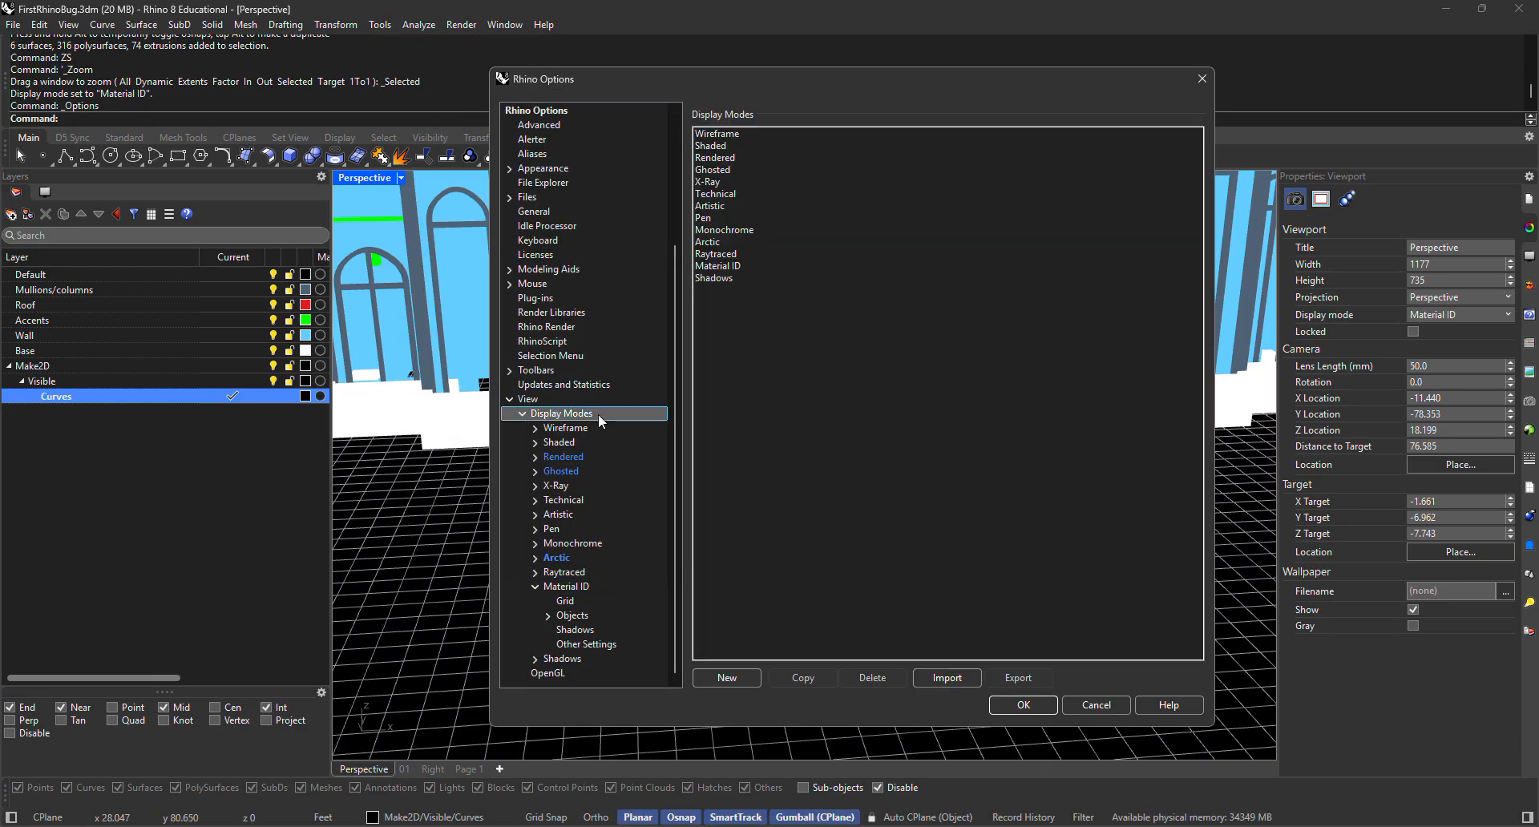
pyautogui.click(720, 147)
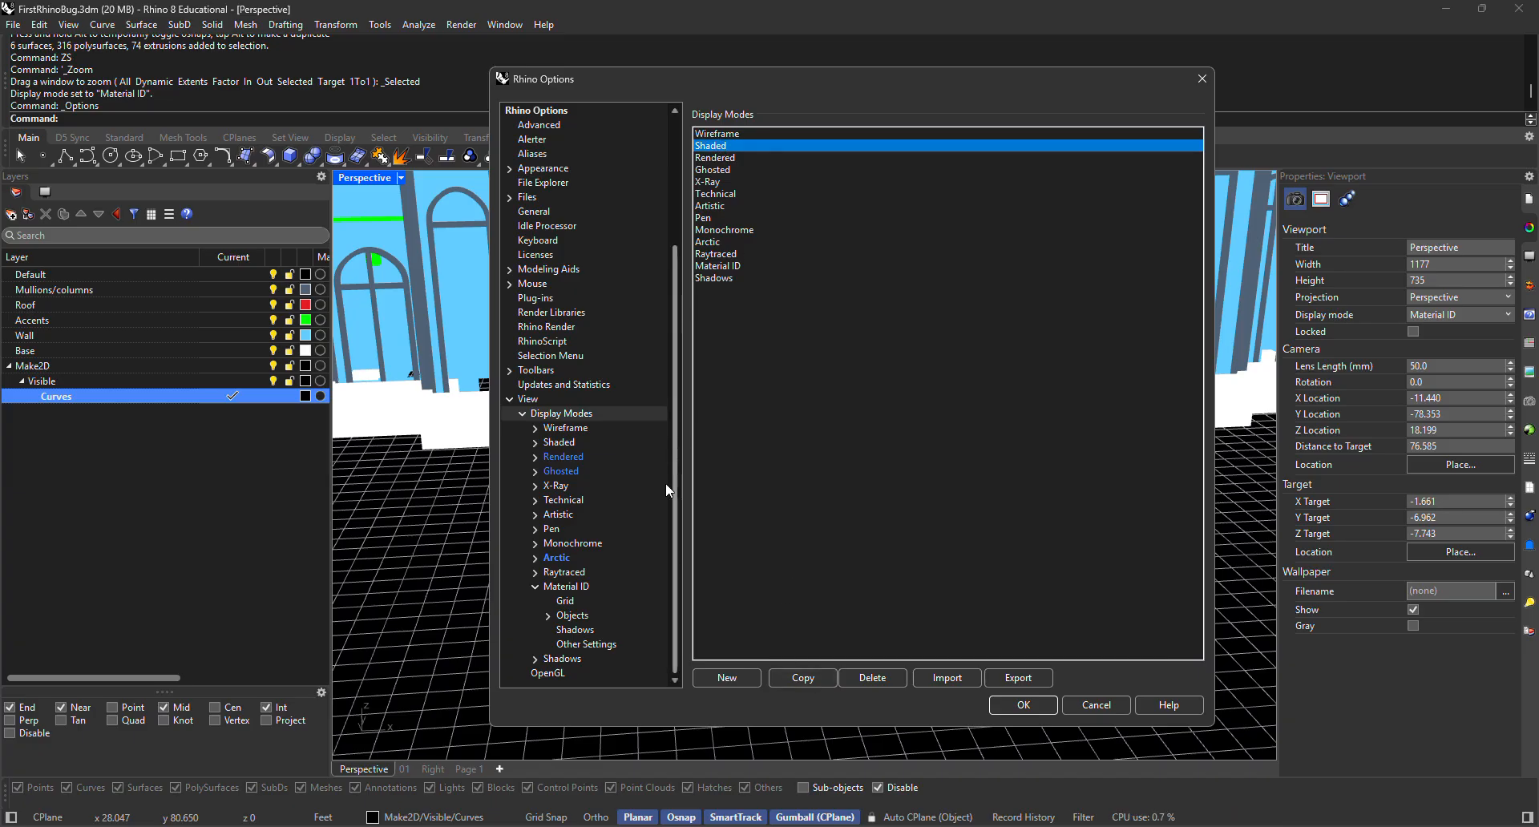
pyautogui.click(573, 586)
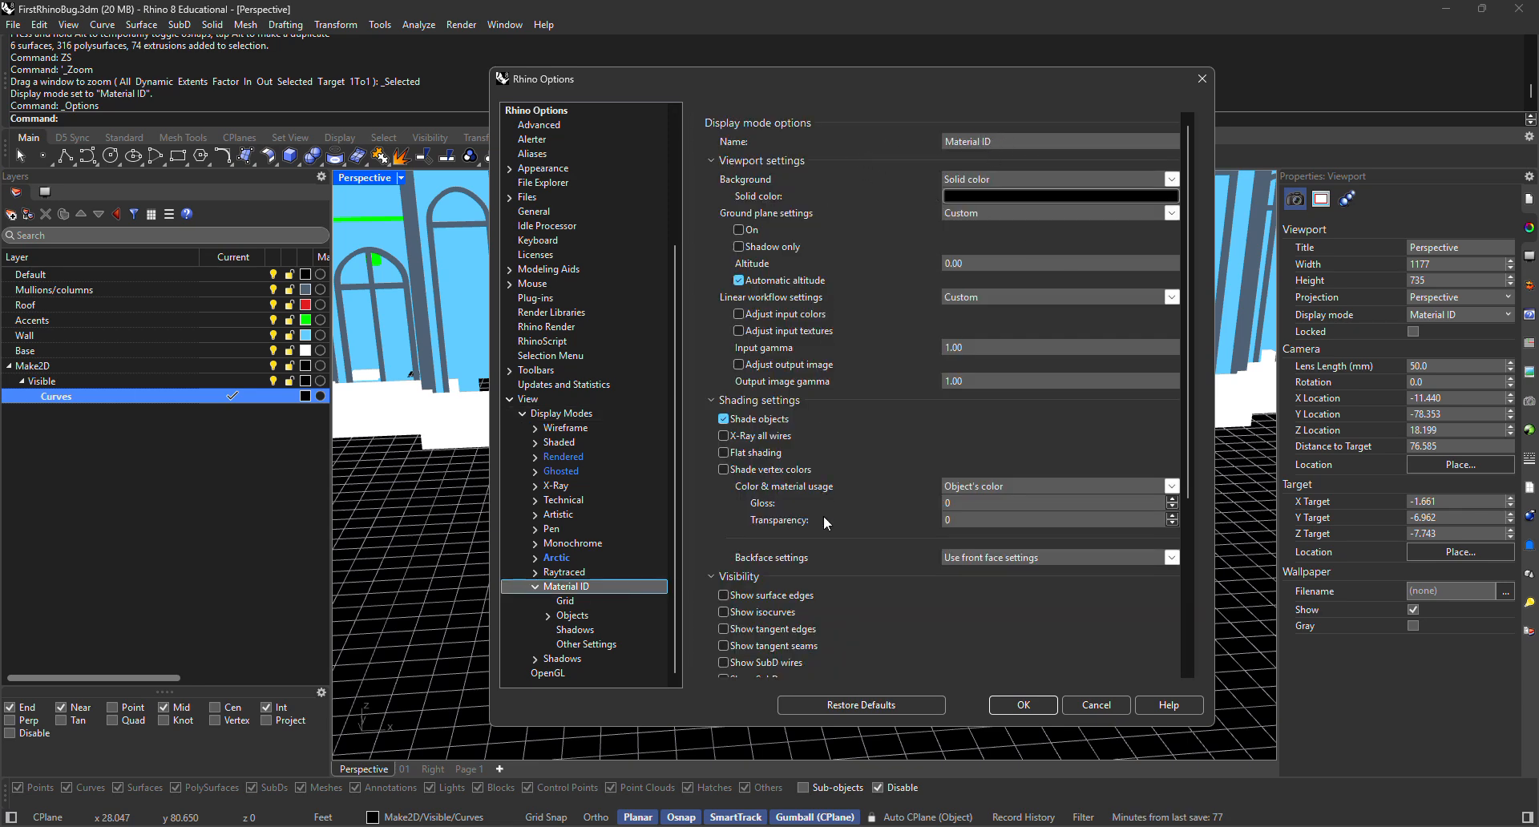
pyautogui.scroll(-3, 831, 516)
pyautogui.scroll(-7, 832, 520)
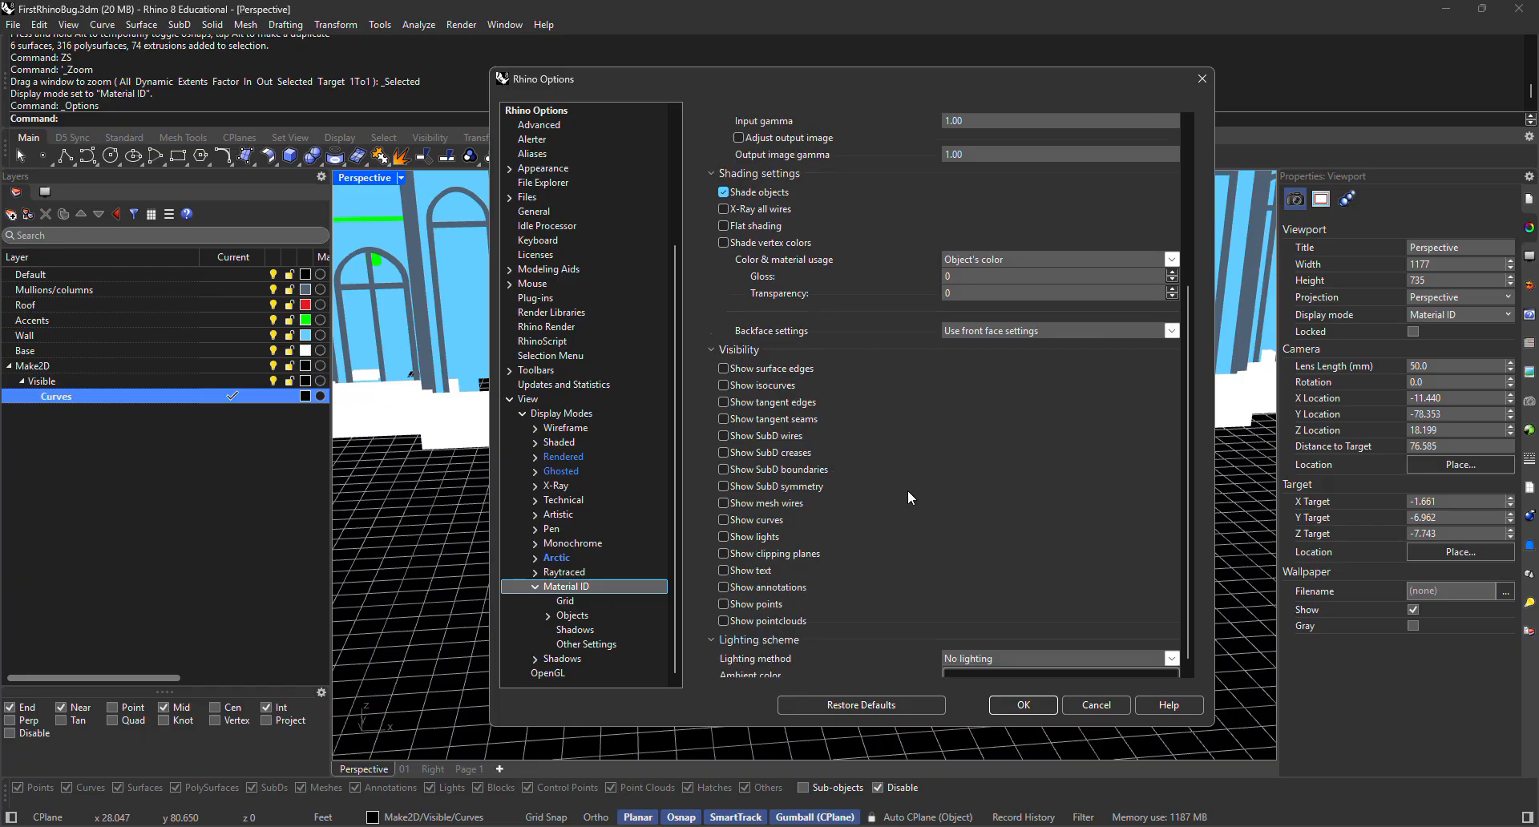
pyautogui.click(1019, 701)
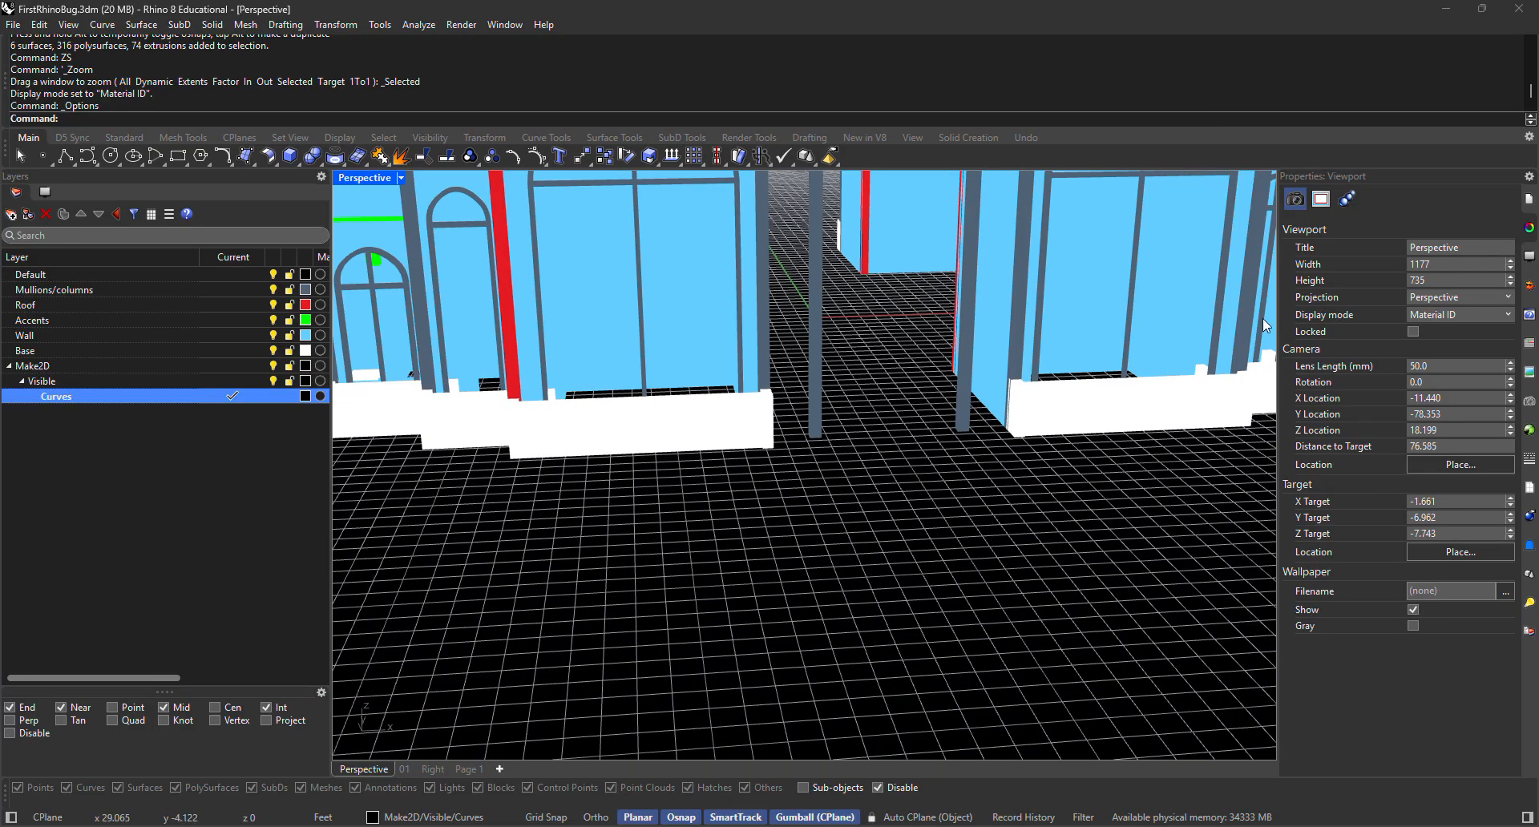
# Turn off the grid, CPlane axes and world icon for the Material ID display mode.
pyautogui.click(1529, 256)
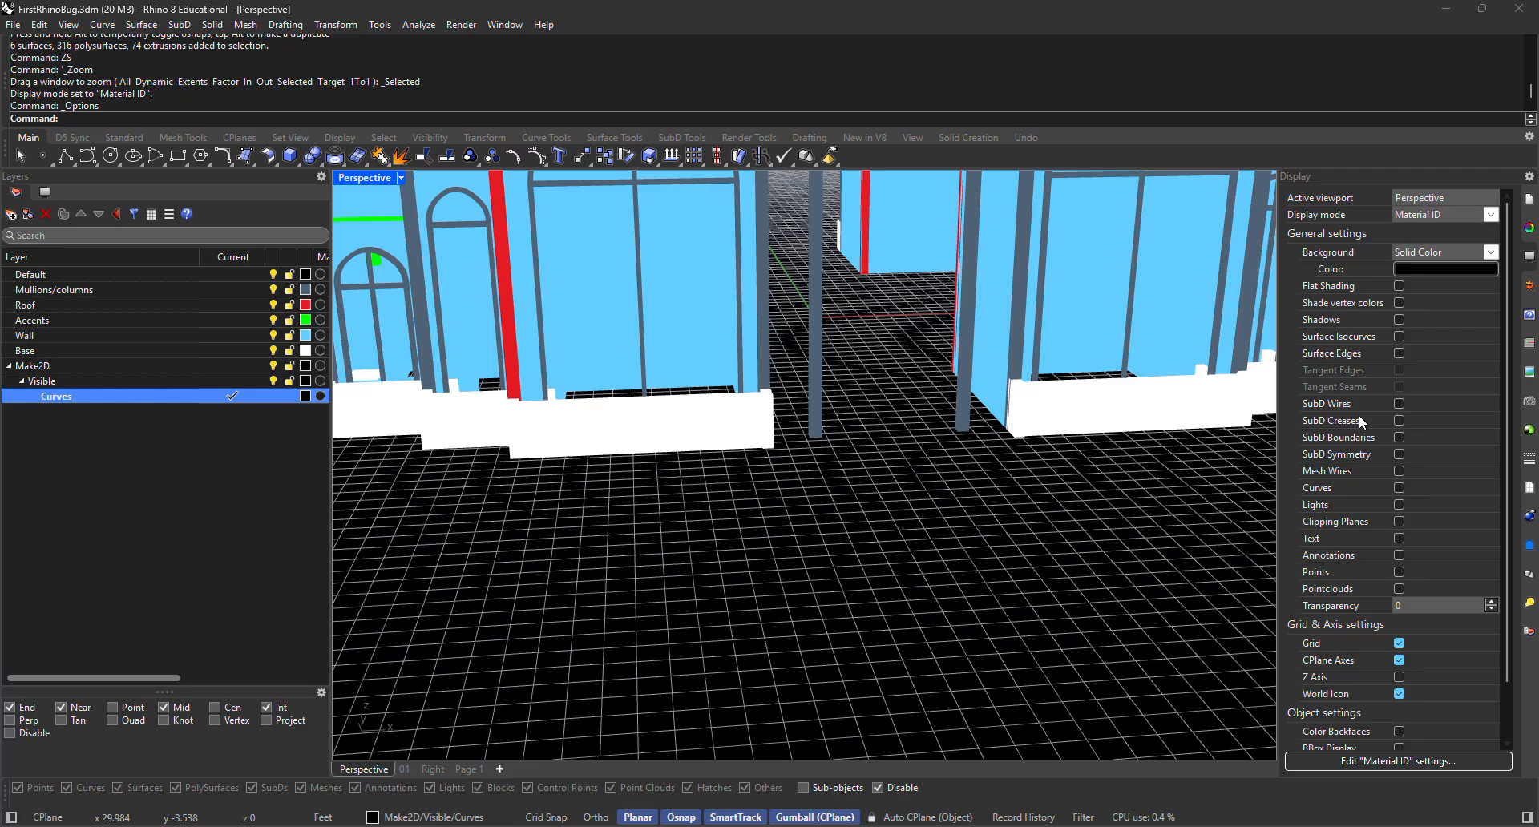
pyautogui.scroll(-3, 1361, 412)
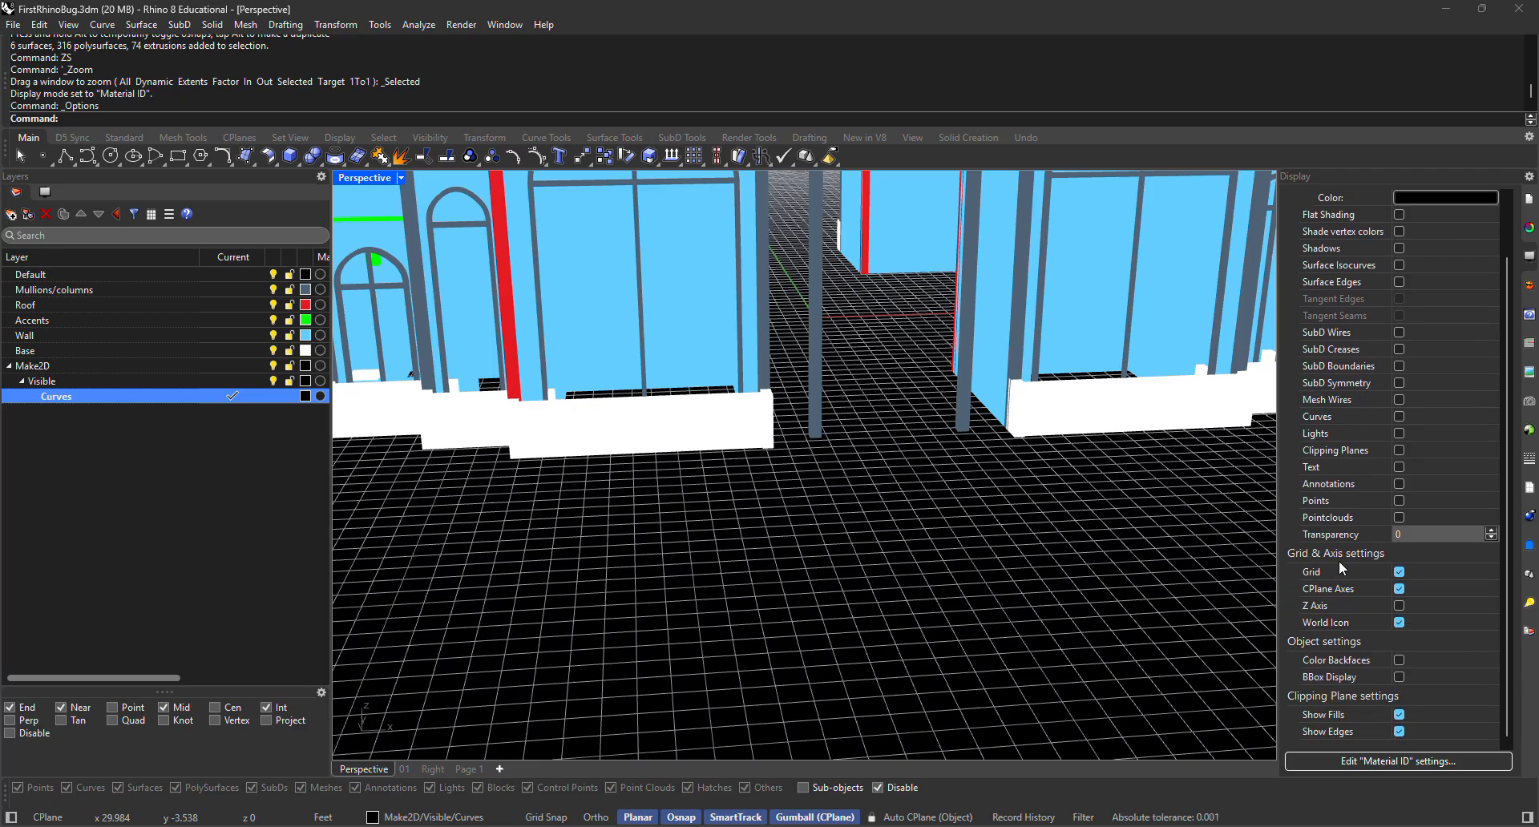
pyautogui.click(1400, 573)
pyautogui.click(1400, 589)
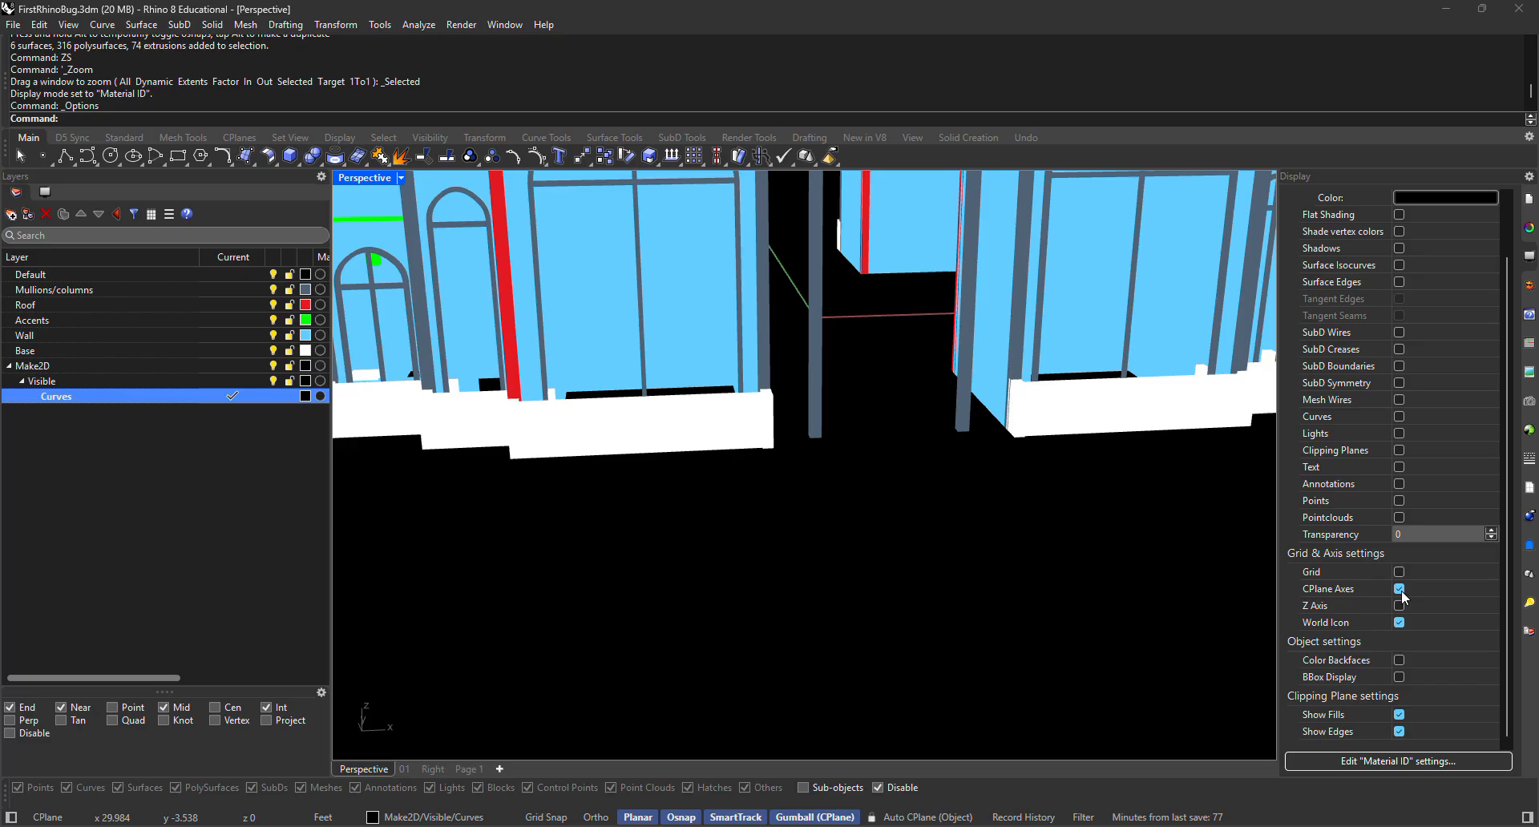
pyautogui.click(1400, 623)
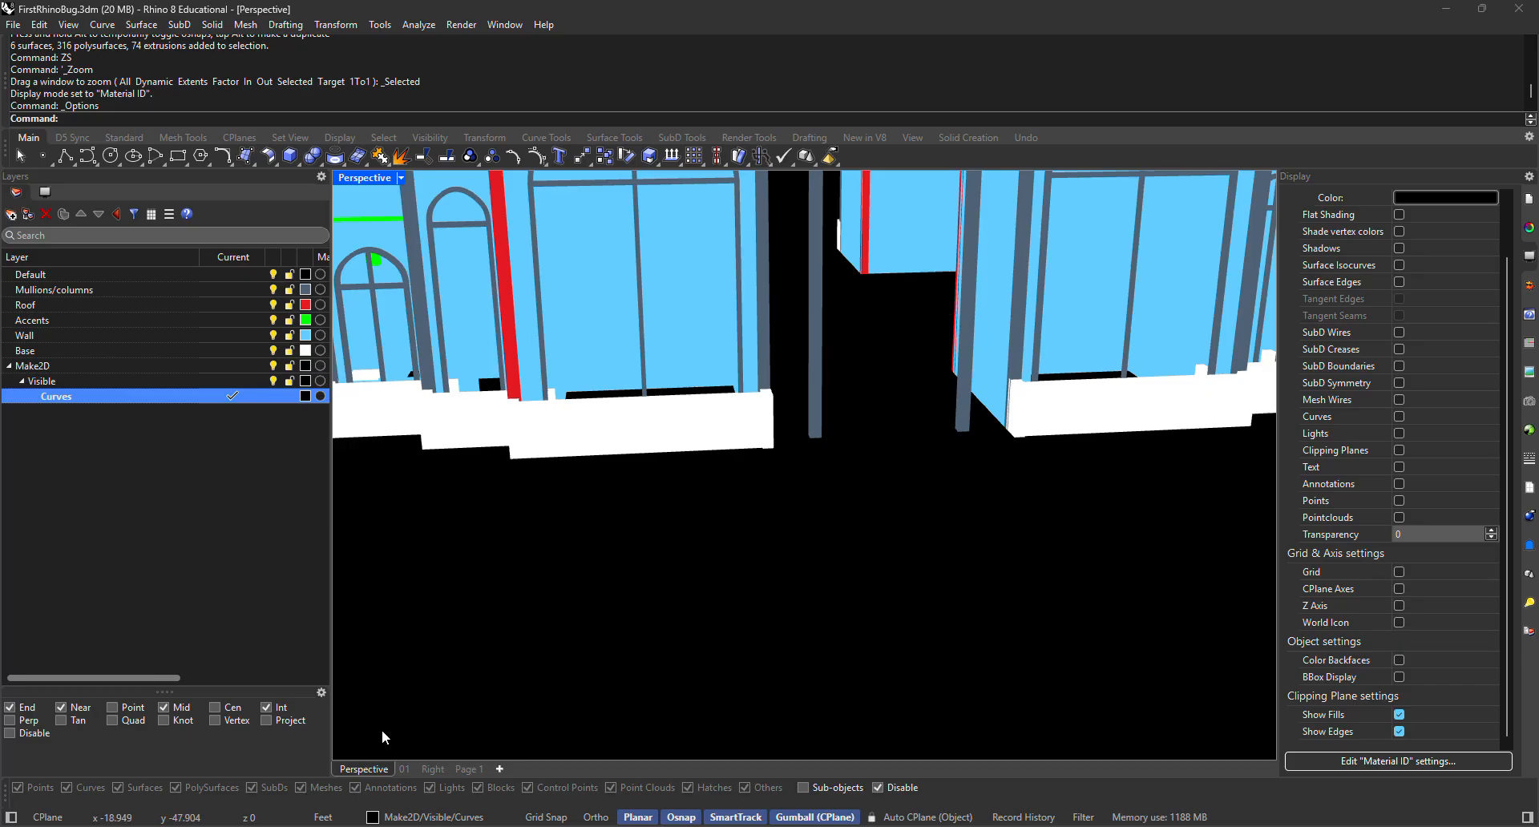
pyautogui.scroll(-3, 921, 535)
pyautogui.scroll(-5, 970, 553)
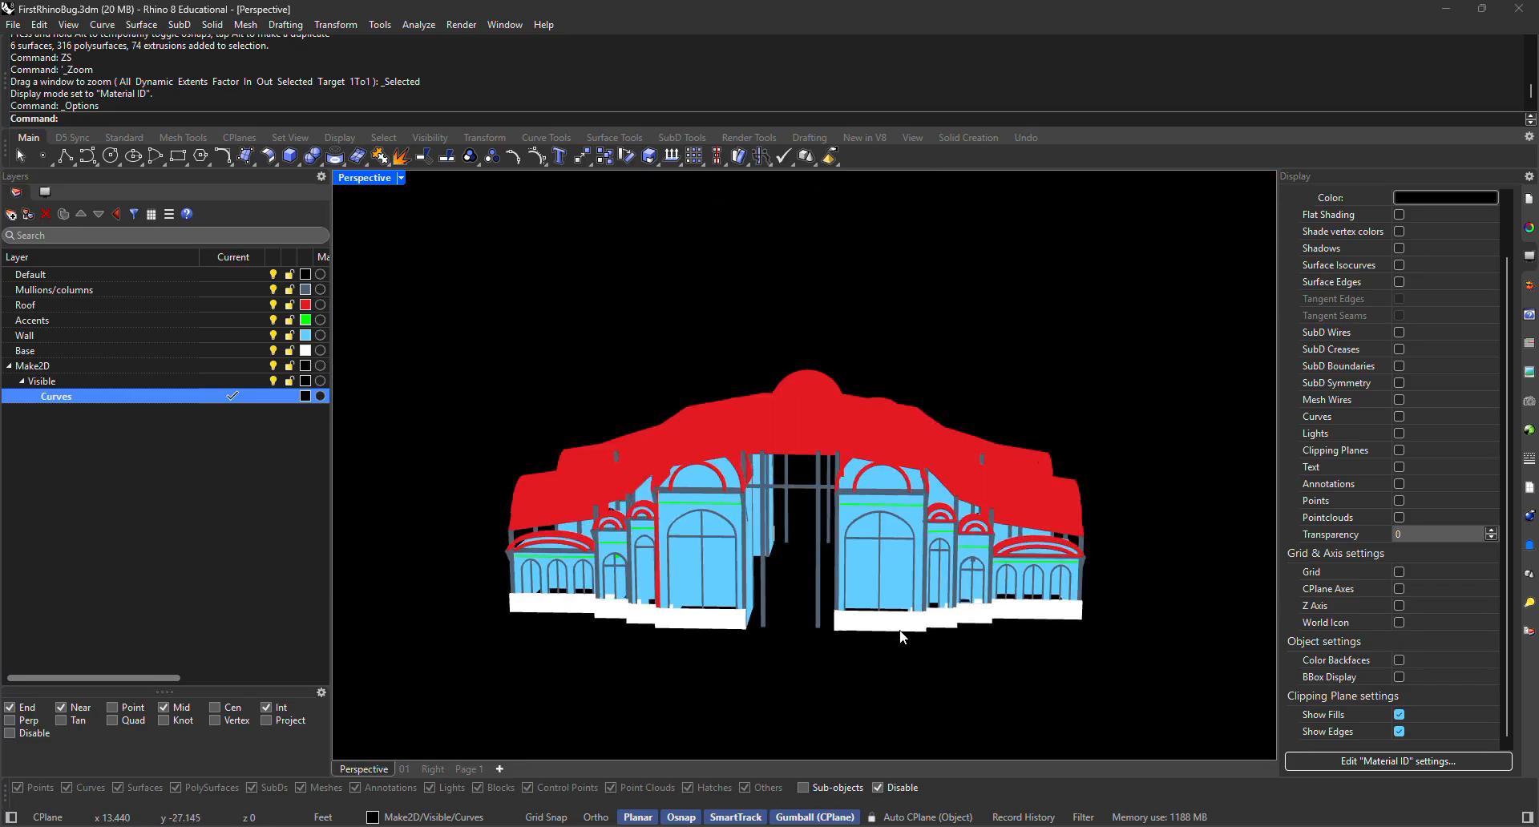
# Show the viewport properties and set the perspective viewport's display mode to Shaded.
pyautogui.click(400, 178)
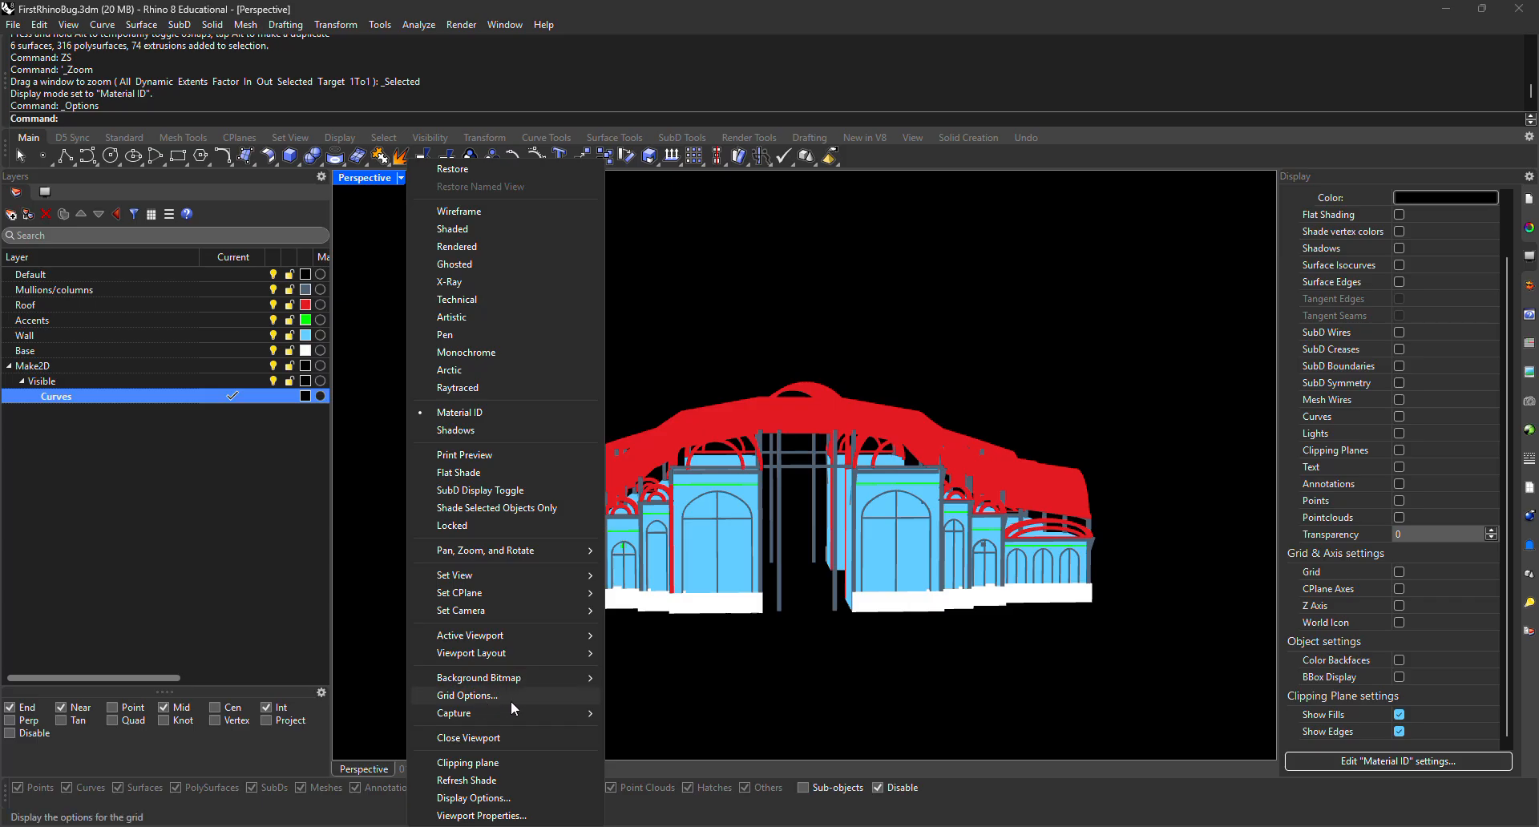
pyautogui.click(625, 691)
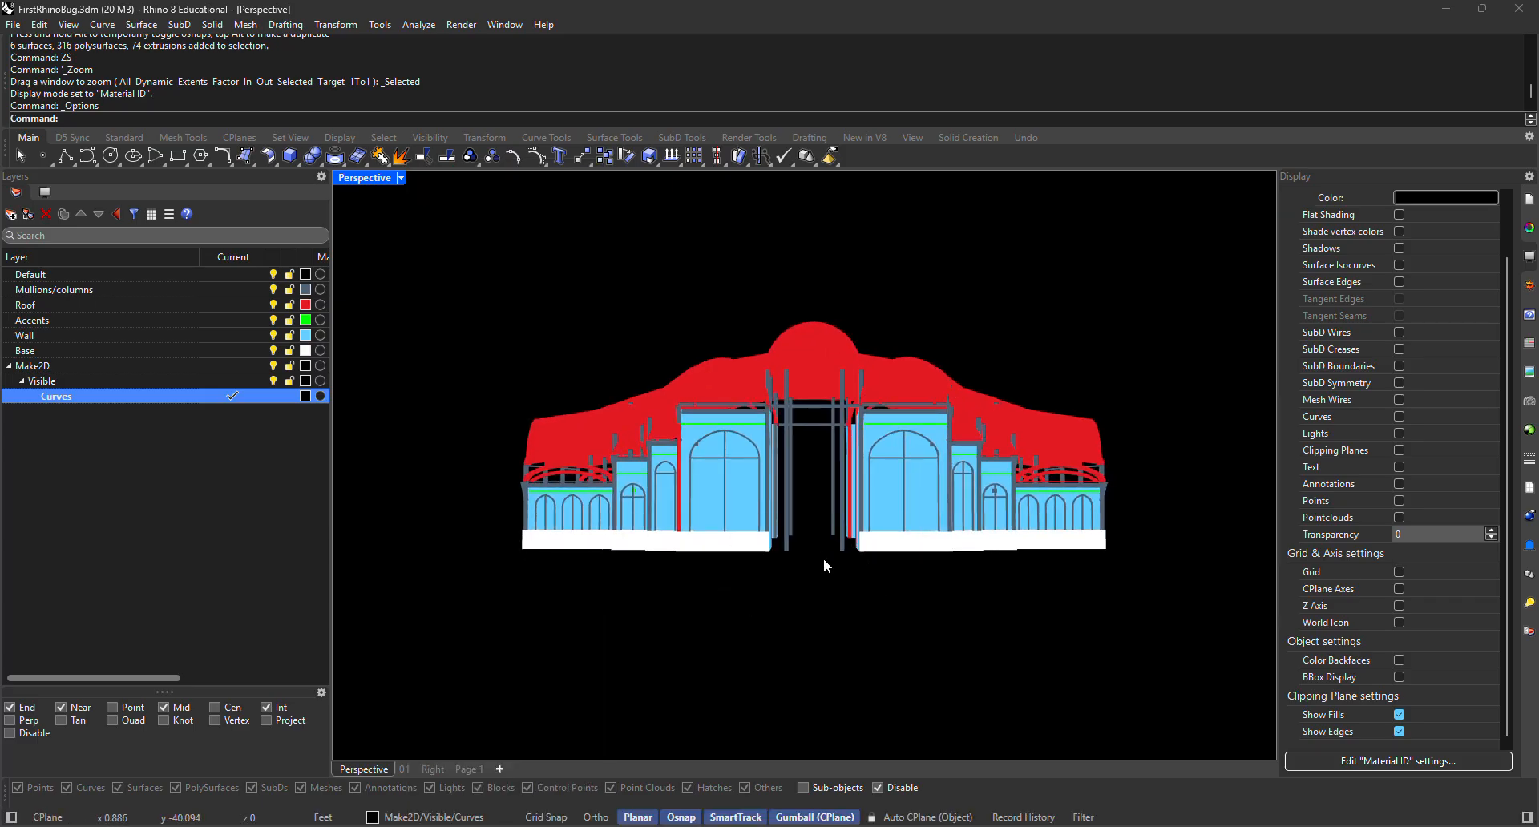
pyautogui.click(1529, 227)
pyautogui.moveTo(1143, 303); pyautogui.dragTo(422, 202, button='right')
pyautogui.click(400, 178)
pyautogui.click(440, 228)
# Change the viewport projection to Two Point Perspective.
pyautogui.click(400, 178)
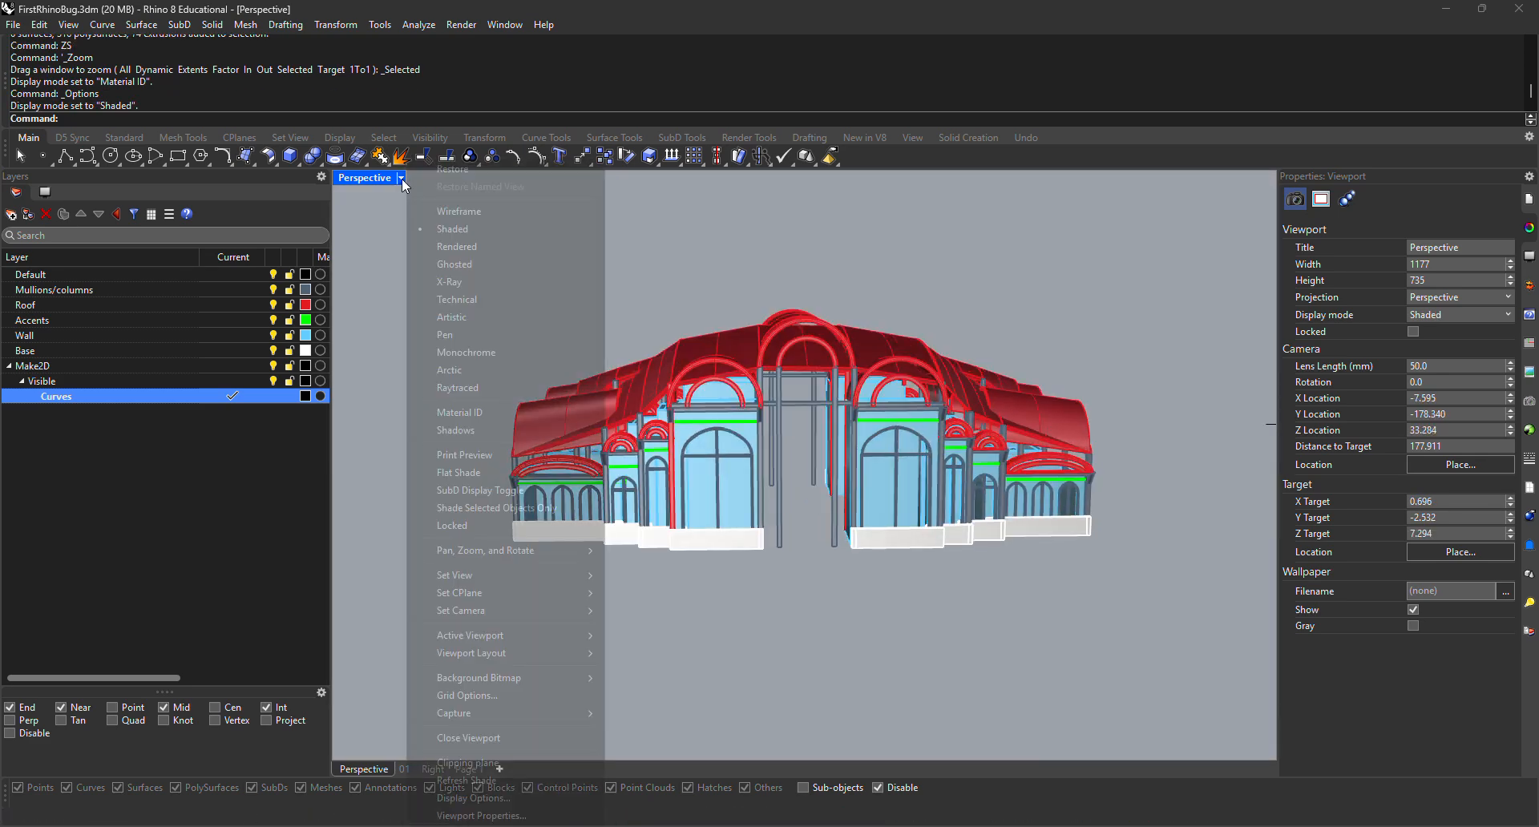
pyautogui.moveTo(480, 575)
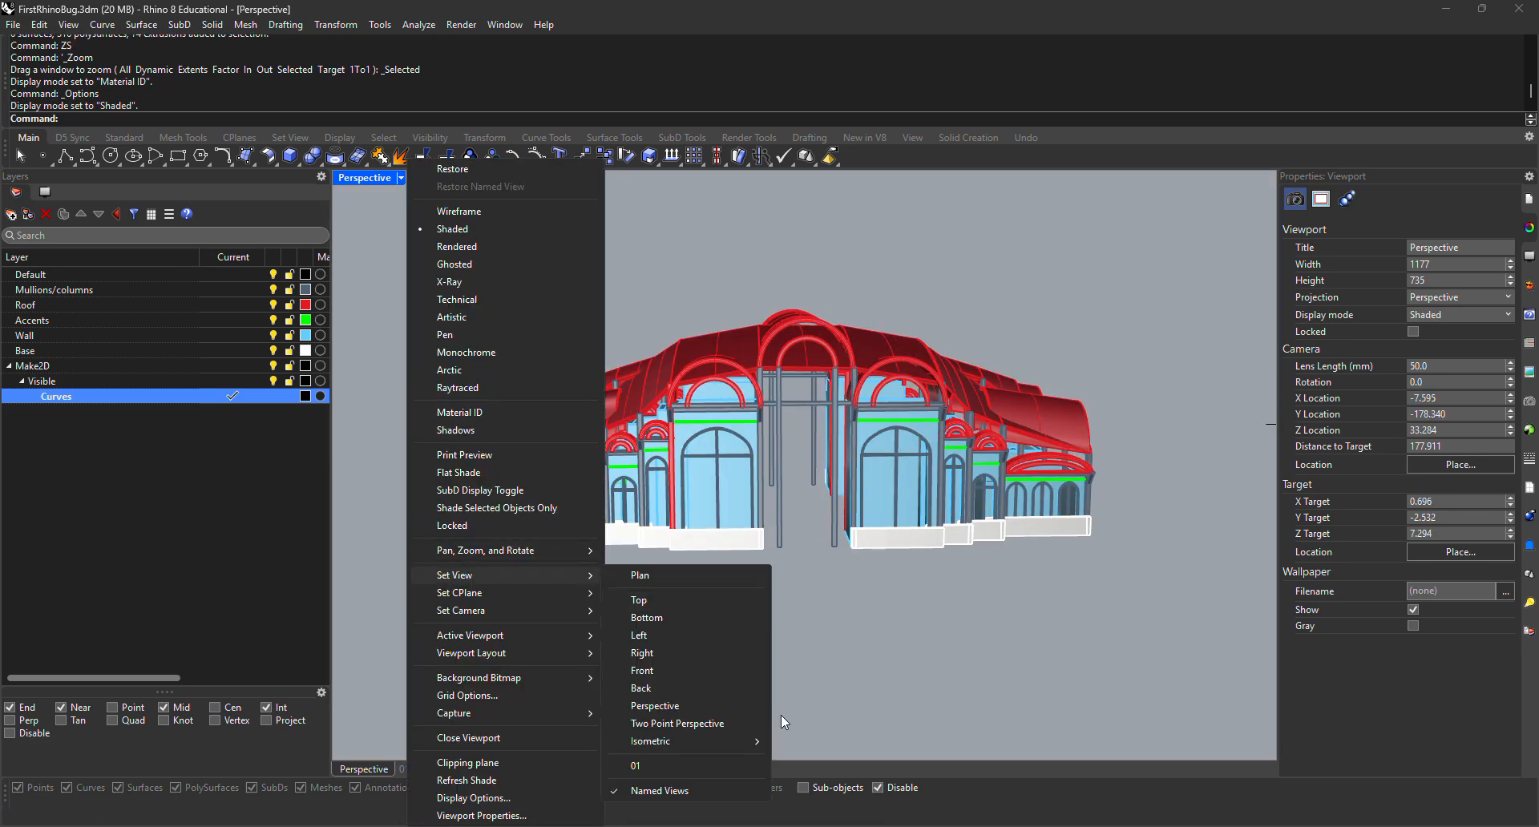
pyautogui.click(741, 723)
pyautogui.moveTo(832, 571); pyautogui.dragTo(721, 416, button='right')
# Make the Default layer current and draw a narrow box 6 ft high on the ground in front of the entrance.
pyautogui.doubleClick(48, 274)
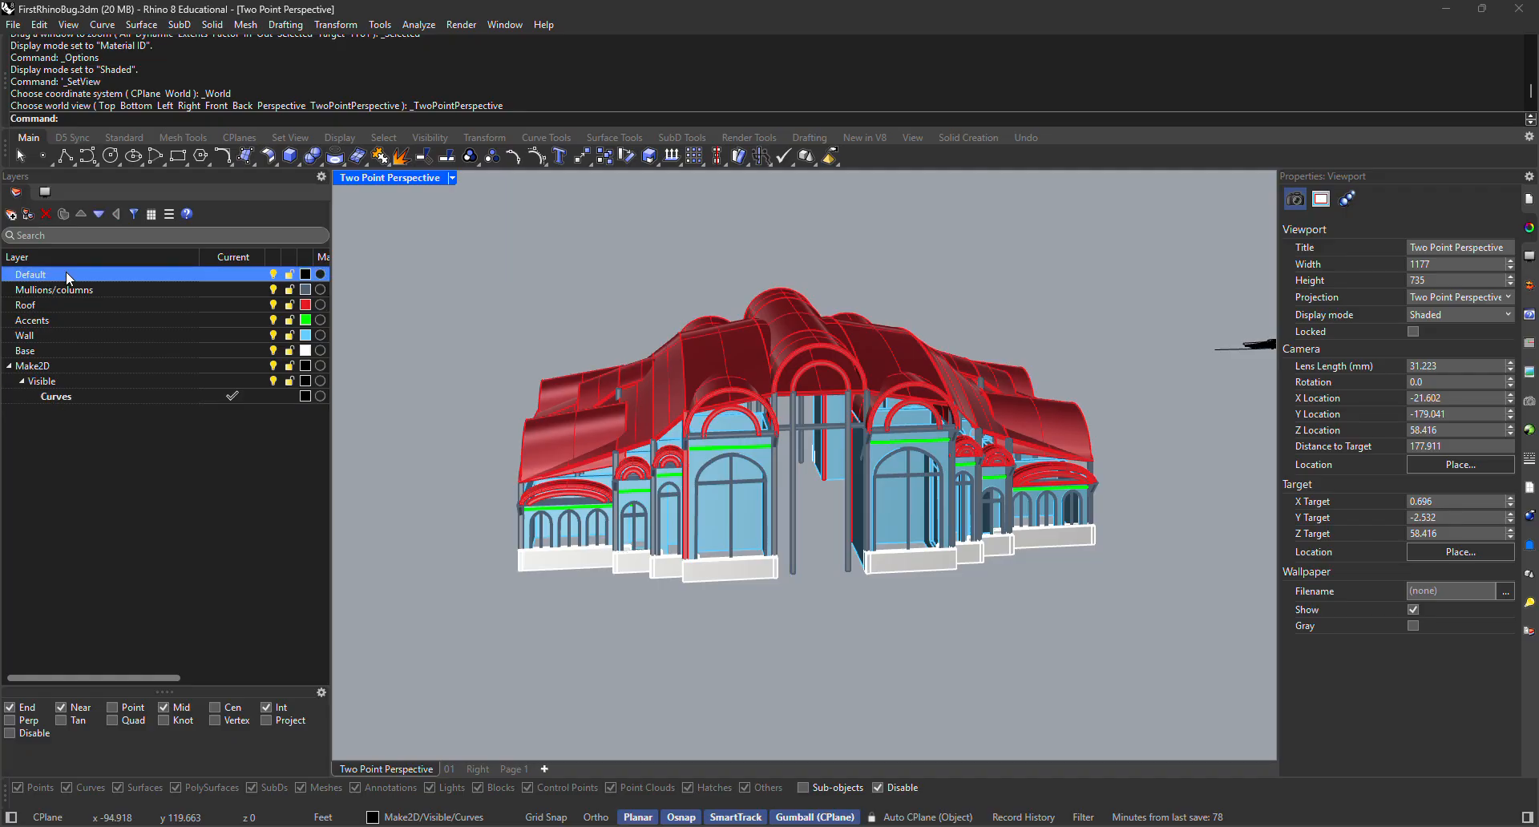
pyautogui.click(291, 156)
pyautogui.click(869, 674)
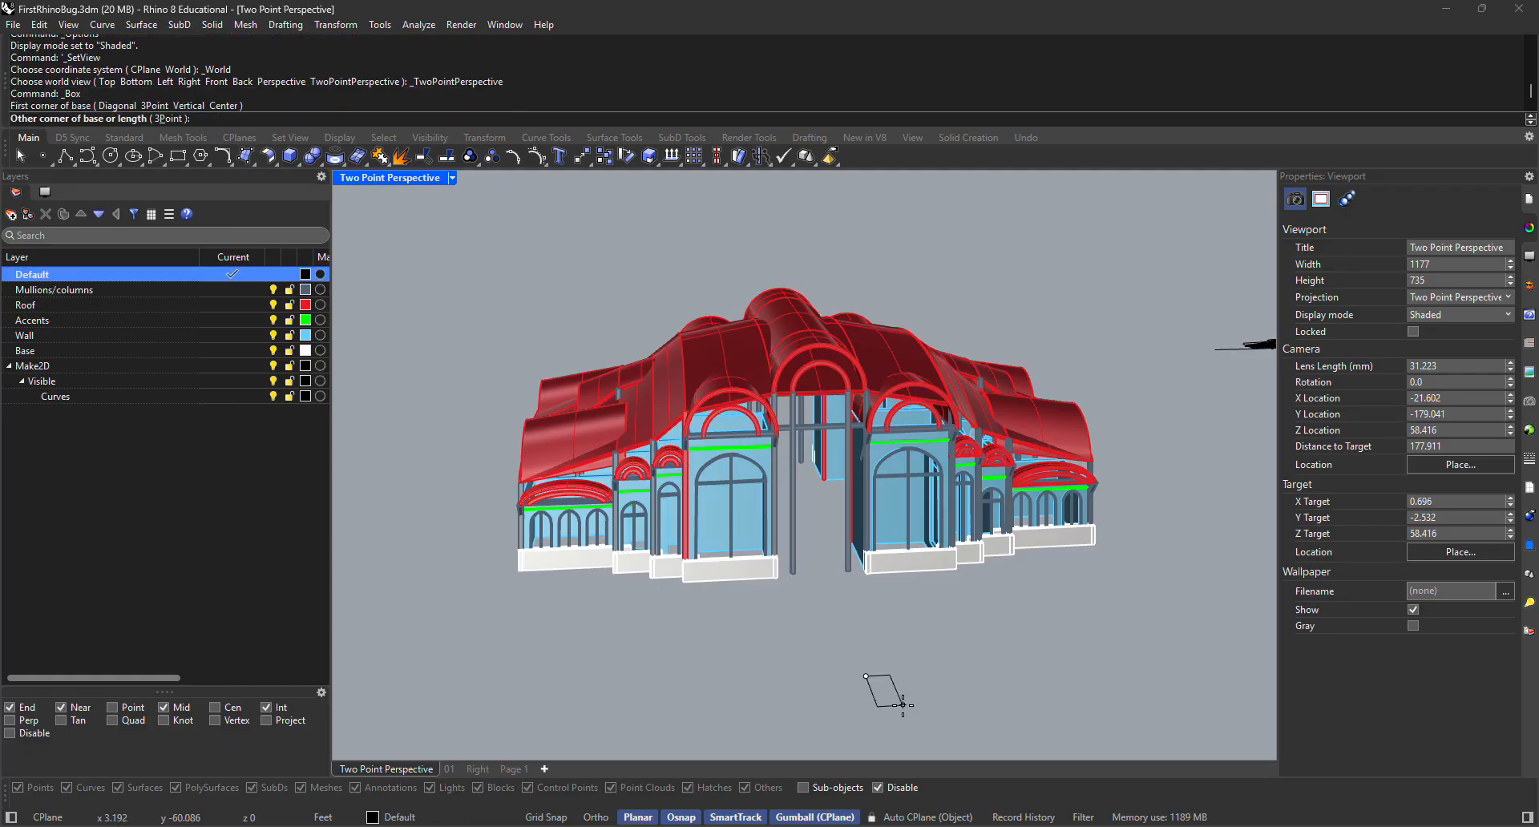
pyautogui.click(896, 706)
pyautogui.write('6')
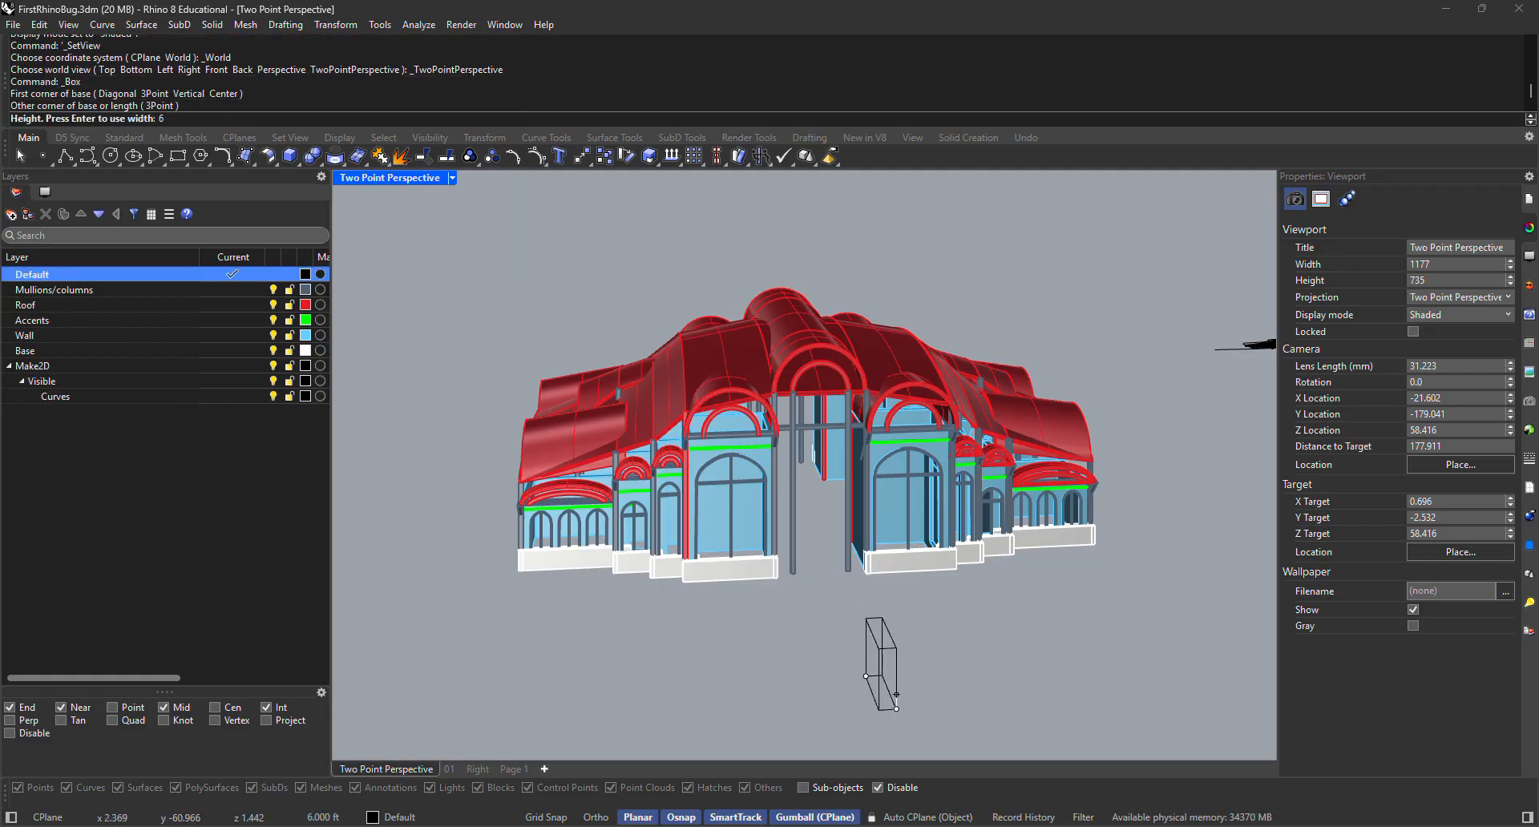
pyautogui.press('Return')
# Zoom to the box and move it sideways to the centre line of the building's entrance.
pyautogui.click(896, 679)
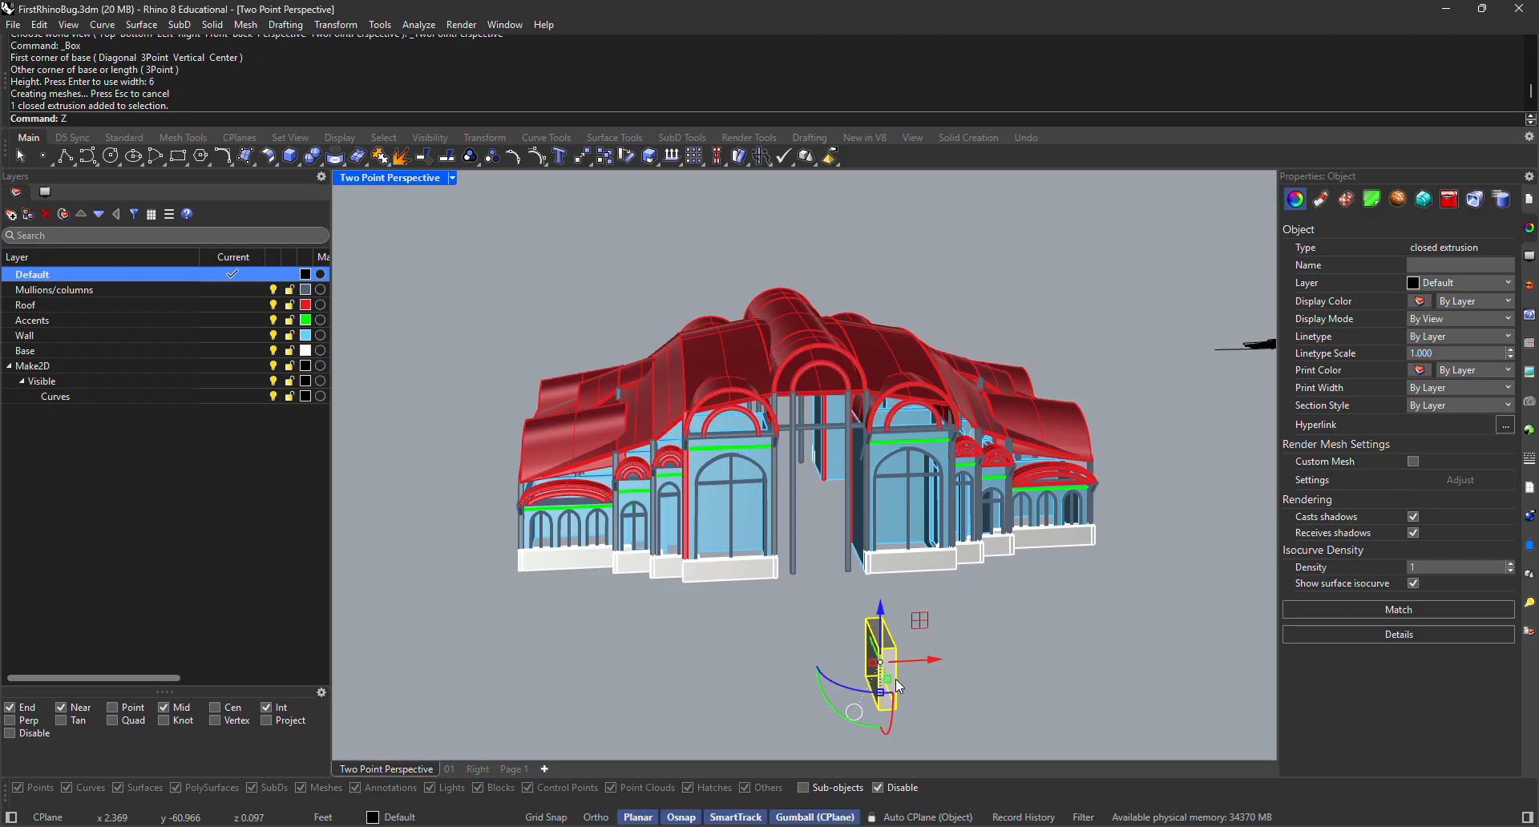
pyautogui.write('ZS')
pyautogui.press('Return')
pyautogui.moveTo(925, 680); pyautogui.dragTo(997, 670, button='right')
pyautogui.scroll(-5, 998, 670)
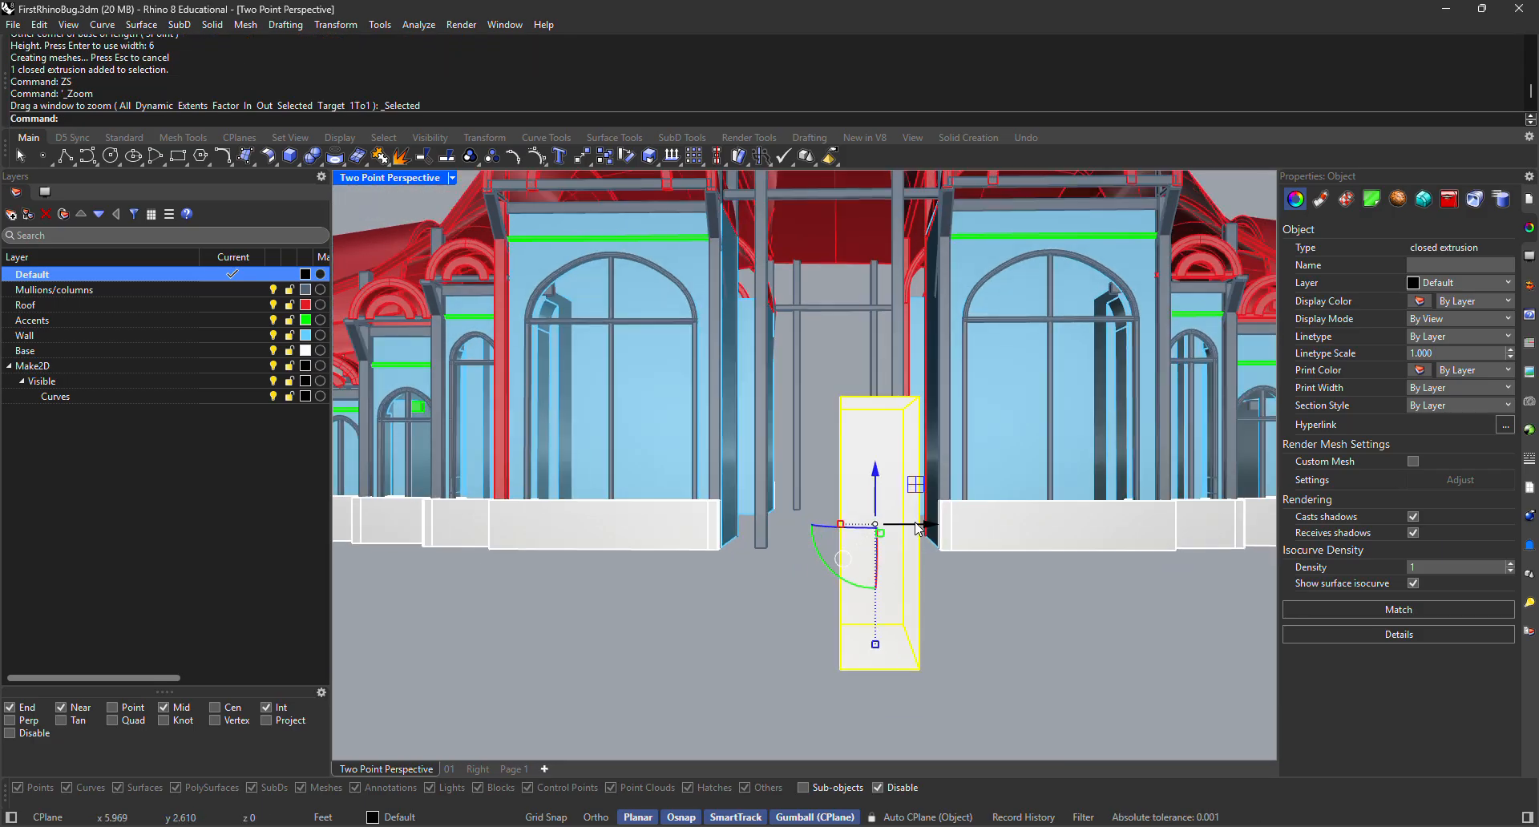
pyautogui.moveTo(915, 525); pyautogui.dragTo(835, 309)
# Zoom to the centred box in a frontal view and raise the camera to about the box's top, about 5.9 ft.
pyautogui.moveTo(847, 362); pyautogui.dragTo(861, 407, button='right')
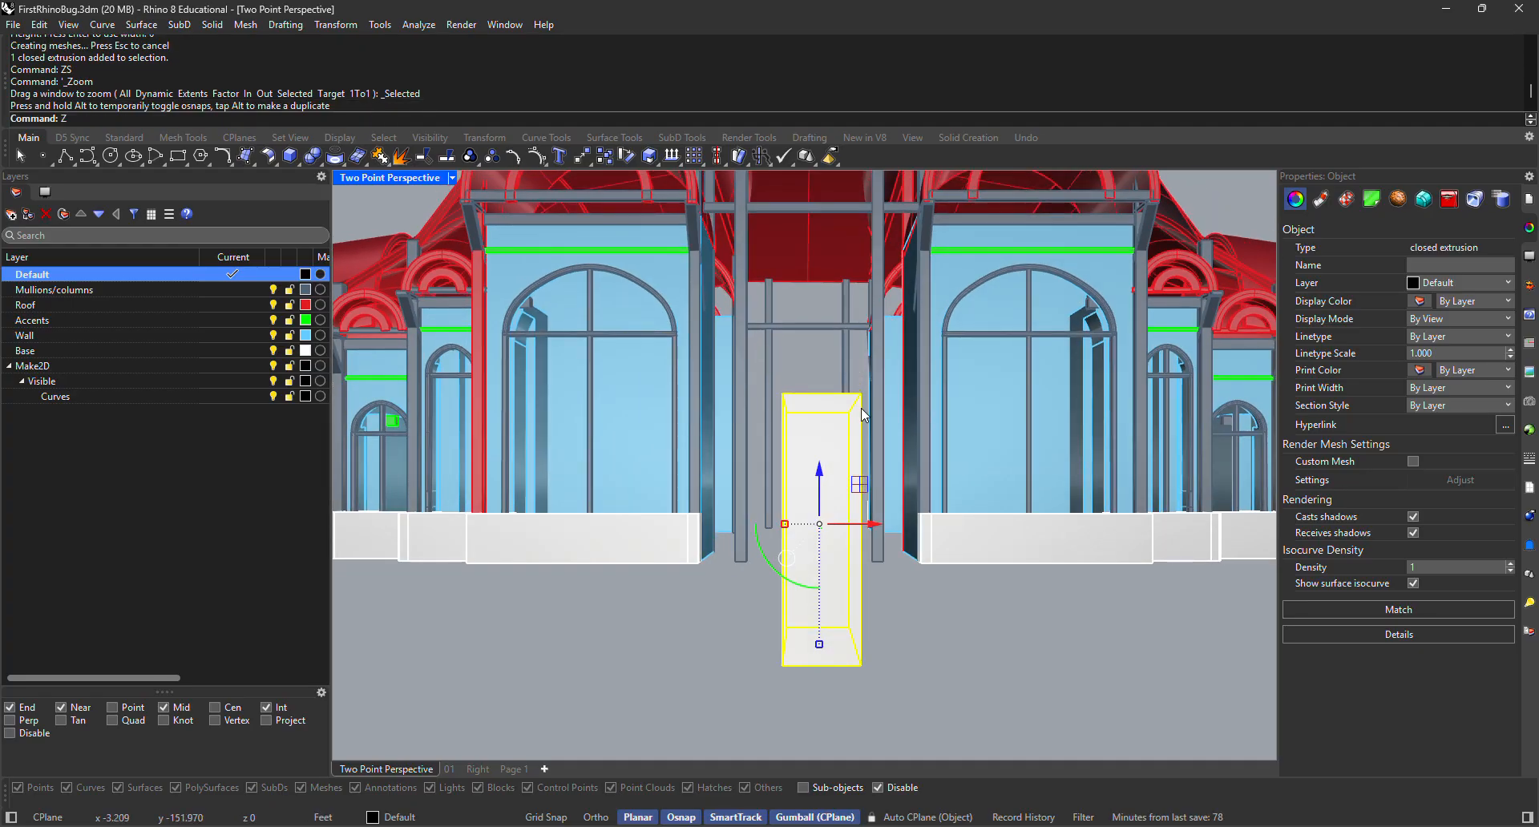
pyautogui.write('zs')
pyautogui.press('Return')
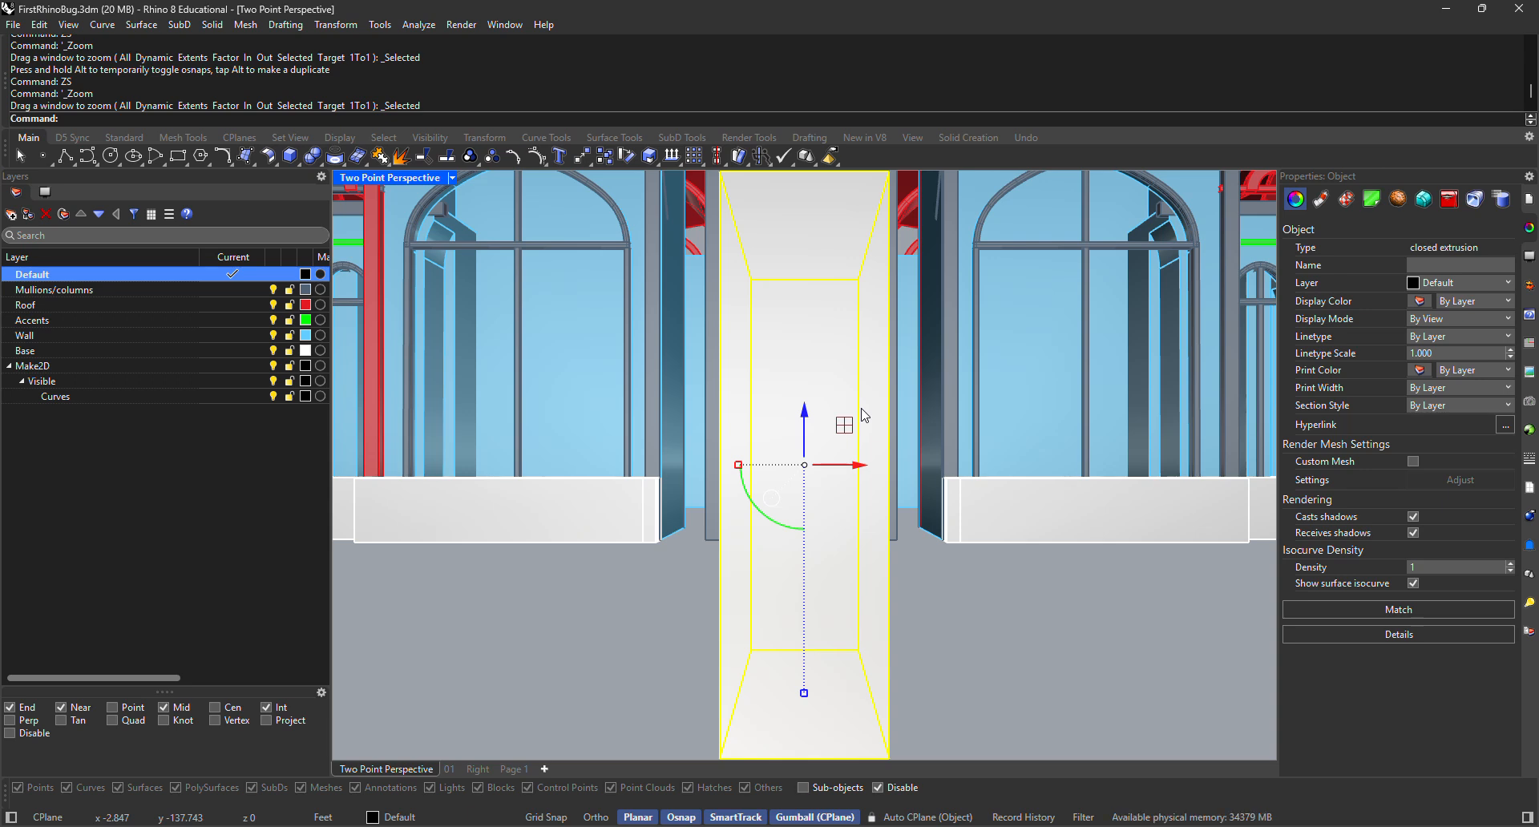
pyautogui.moveTo(862, 409); pyautogui.dragTo(862, 337, button='right')
pyautogui.press('Down')
pyautogui.press('Down')
pyautogui.press('Down')
pyautogui.press('Down')
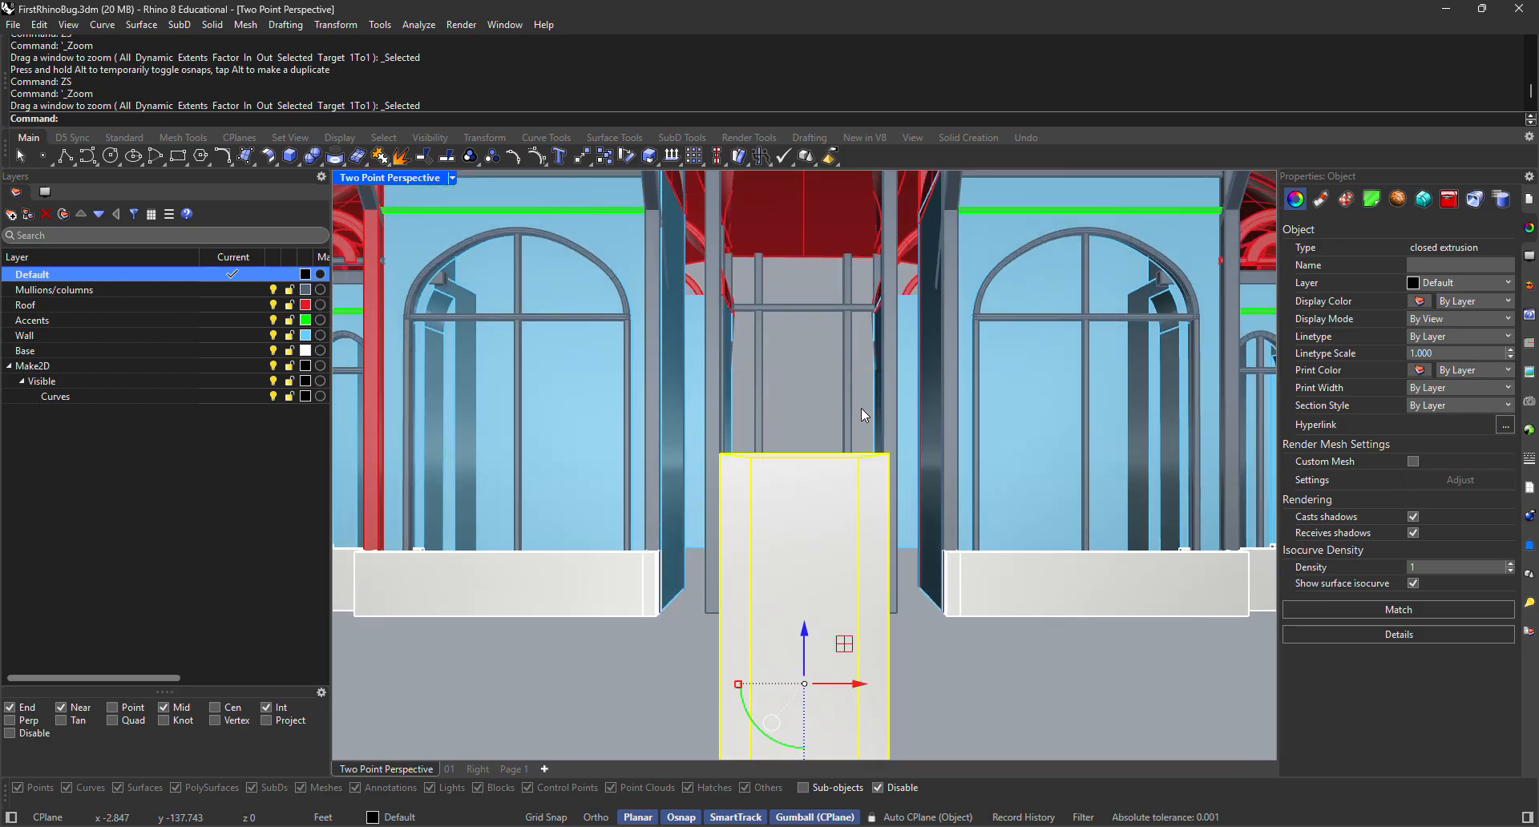
# Delete the reference box and back the camera away until the whole front facade is in view.
pyautogui.press('Delete')
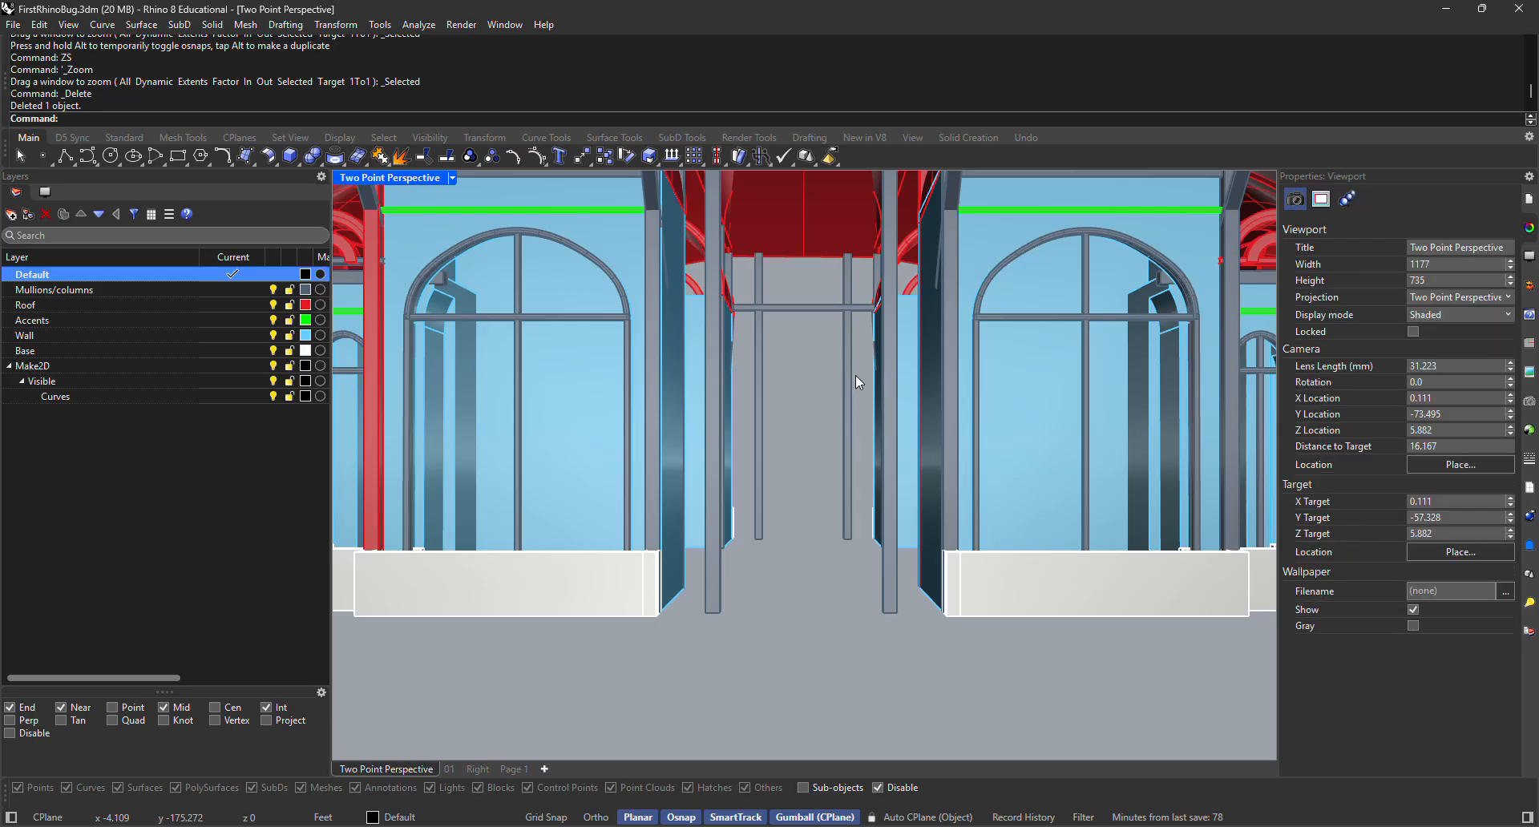
pyautogui.scroll(1, 796, 458)
pyautogui.scroll(-10, 797, 458)
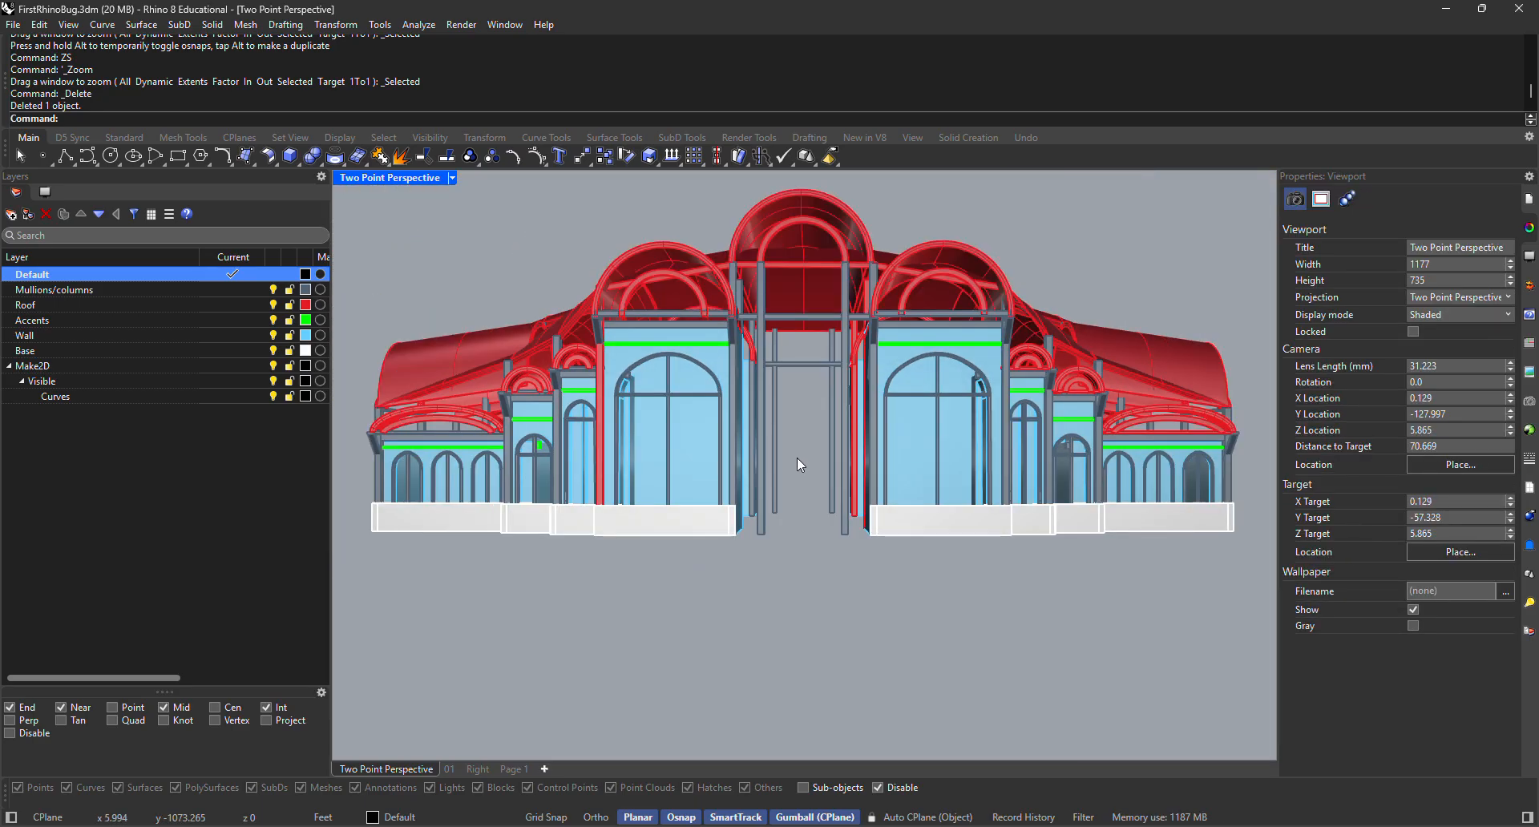
pyautogui.scroll(-2, 796, 459)
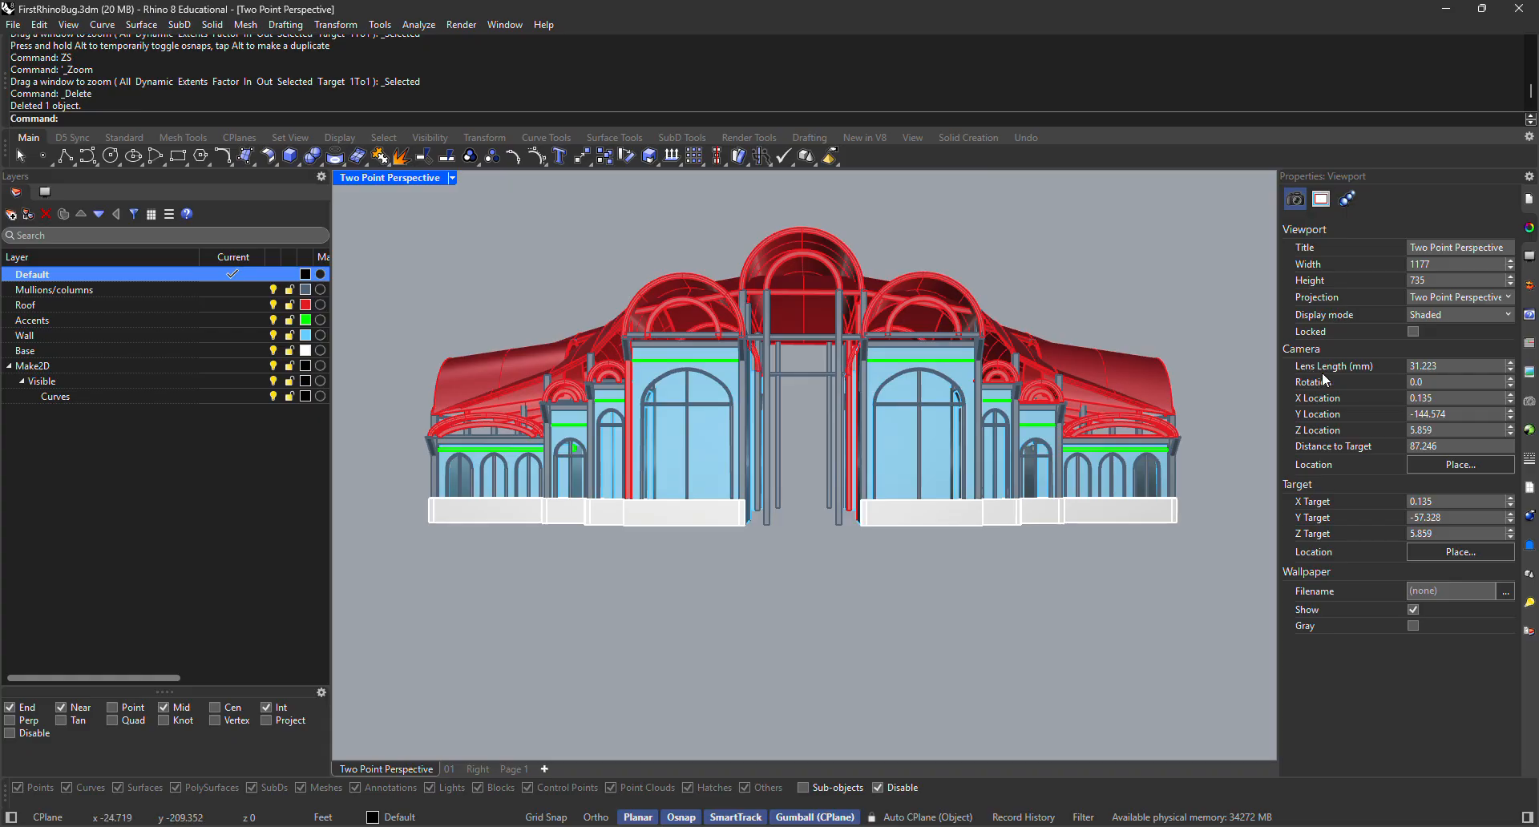
# Set the viewport camera's lens length to 25 mm and open the list of named views.
pyautogui.click(1440, 363)
pyautogui.write('25')
pyautogui.press('Return')
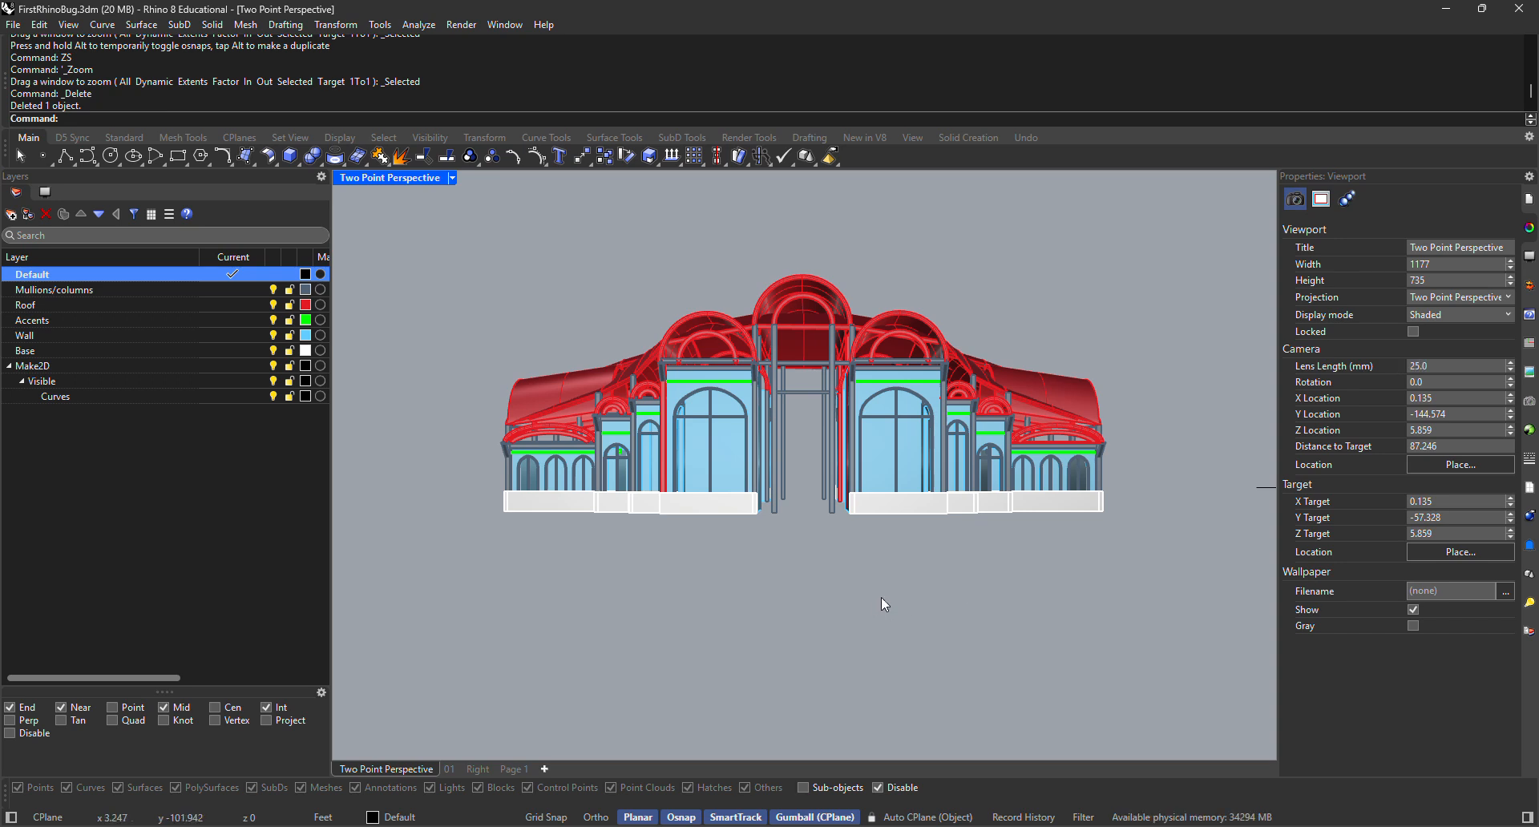
pyautogui.click(1527, 373)
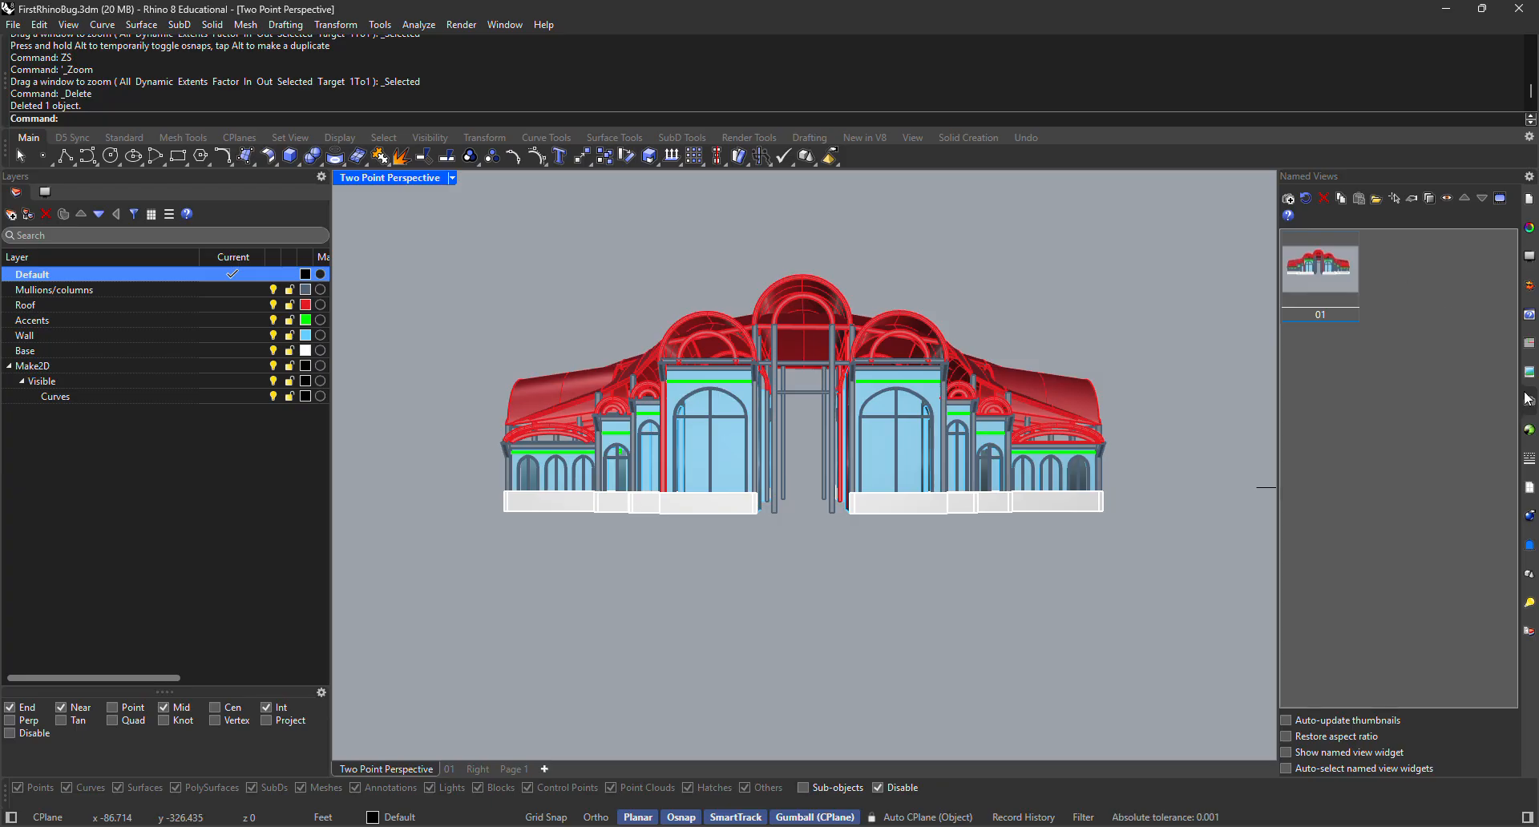
# Discard the prompt for saving another named view and restore the named view 01.
pyautogui.click(1288, 198)
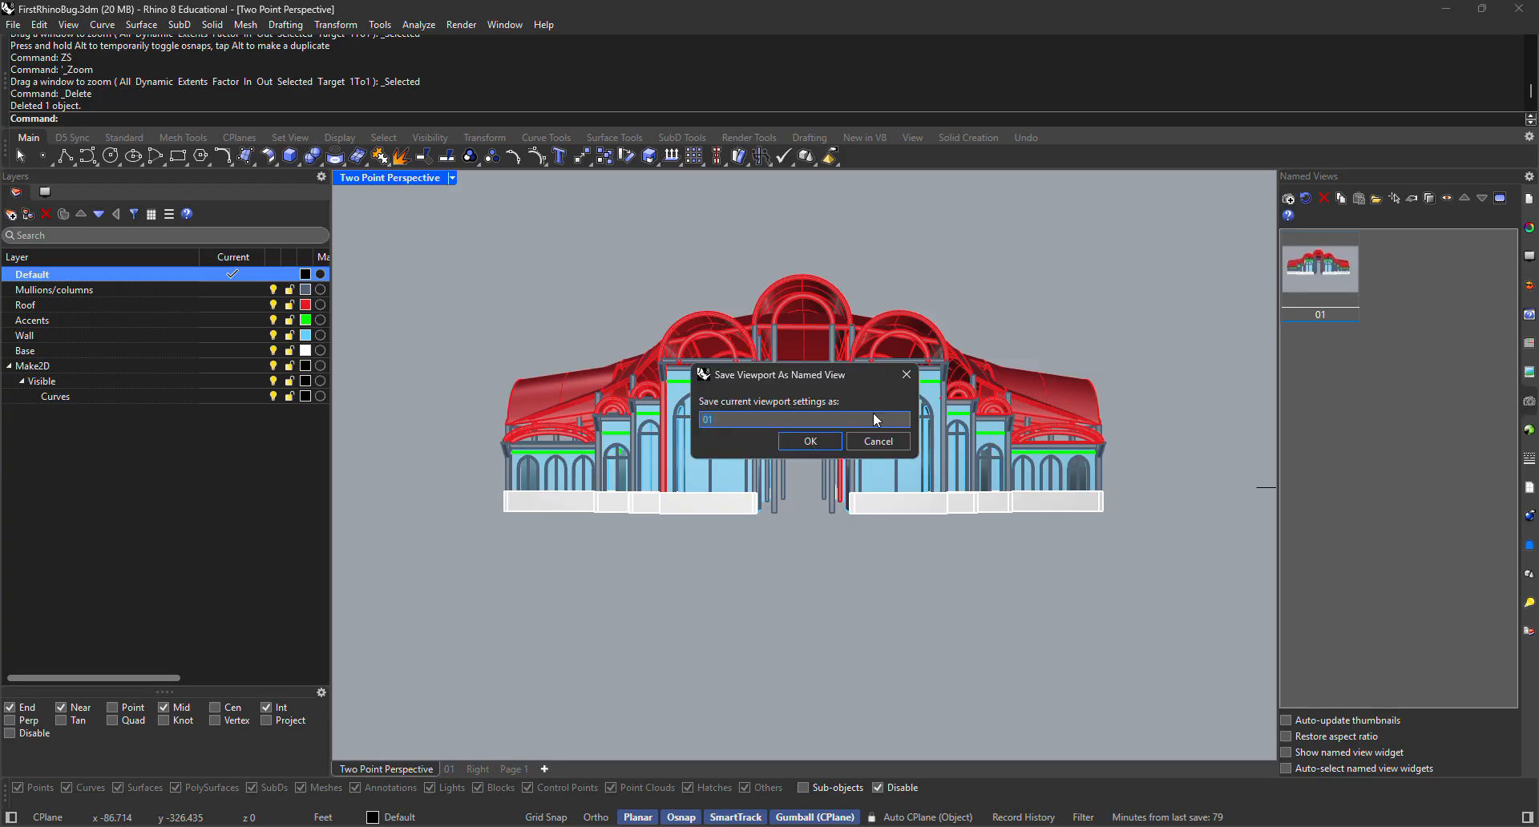
pyautogui.click(892, 442)
pyautogui.moveTo(782, 355); pyautogui.dragTo(1116, 340, button='right')
pyautogui.doubleClick(1335, 292)
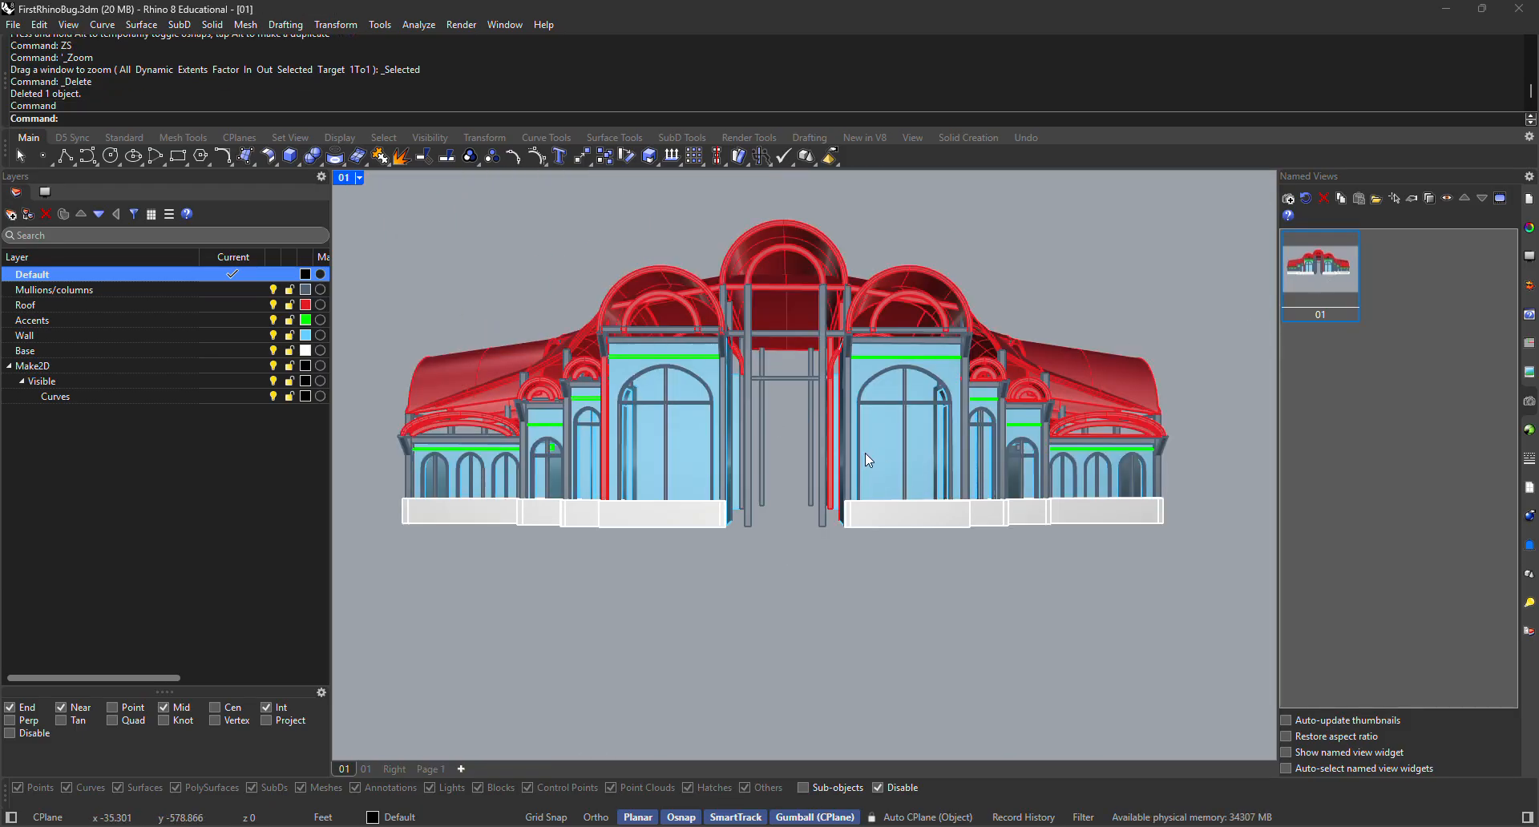
# Start Make2D on the whole building and review its 2-D drawing options for view 01.
pyautogui.write('Make2D')
pyautogui.press('Return')
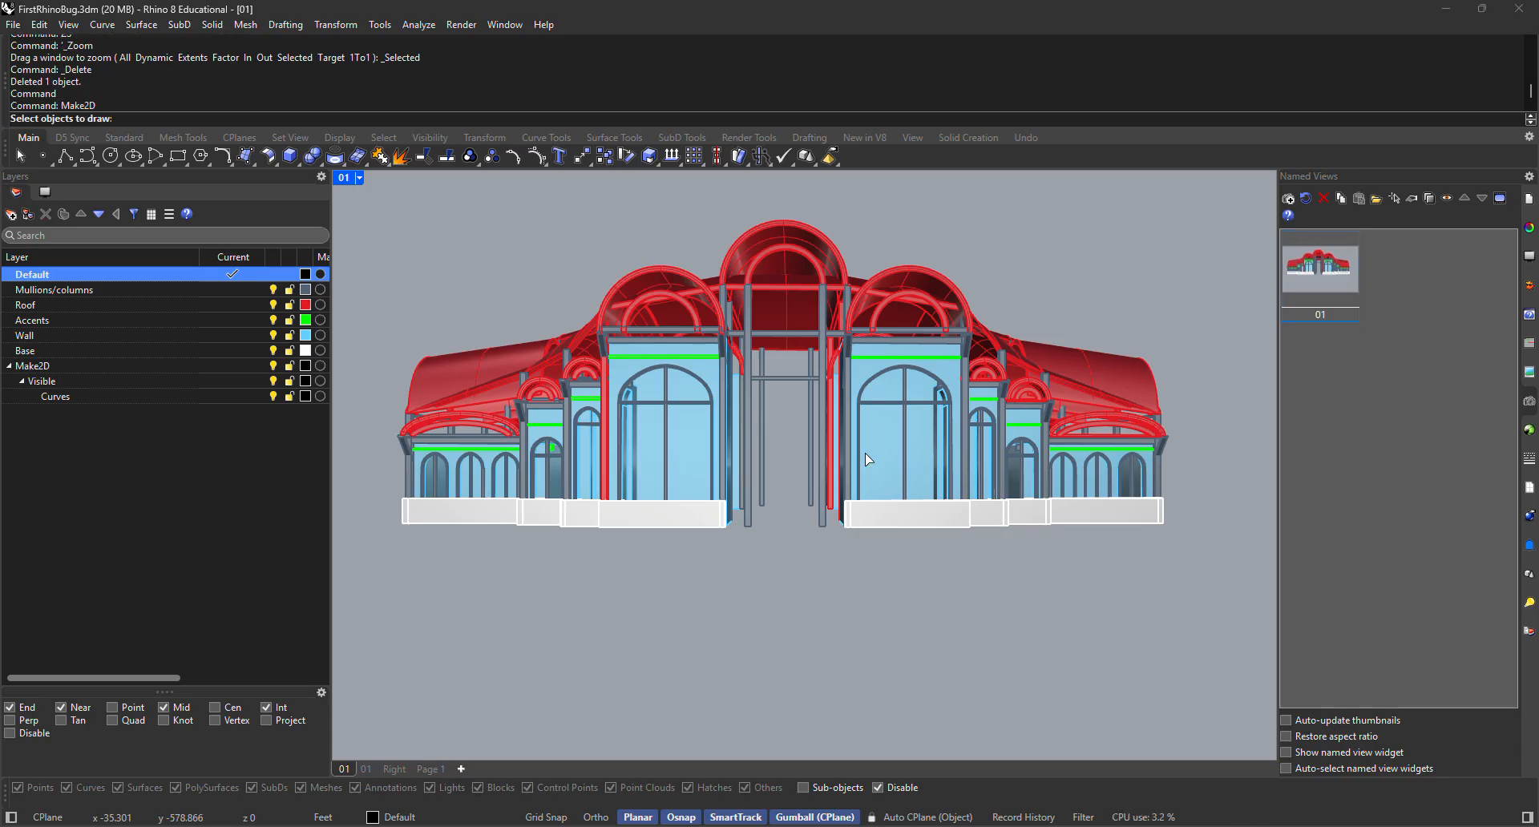
pyautogui.moveTo(1183, 570); pyautogui.dragTo(371, 230)
pyautogui.press('Return')
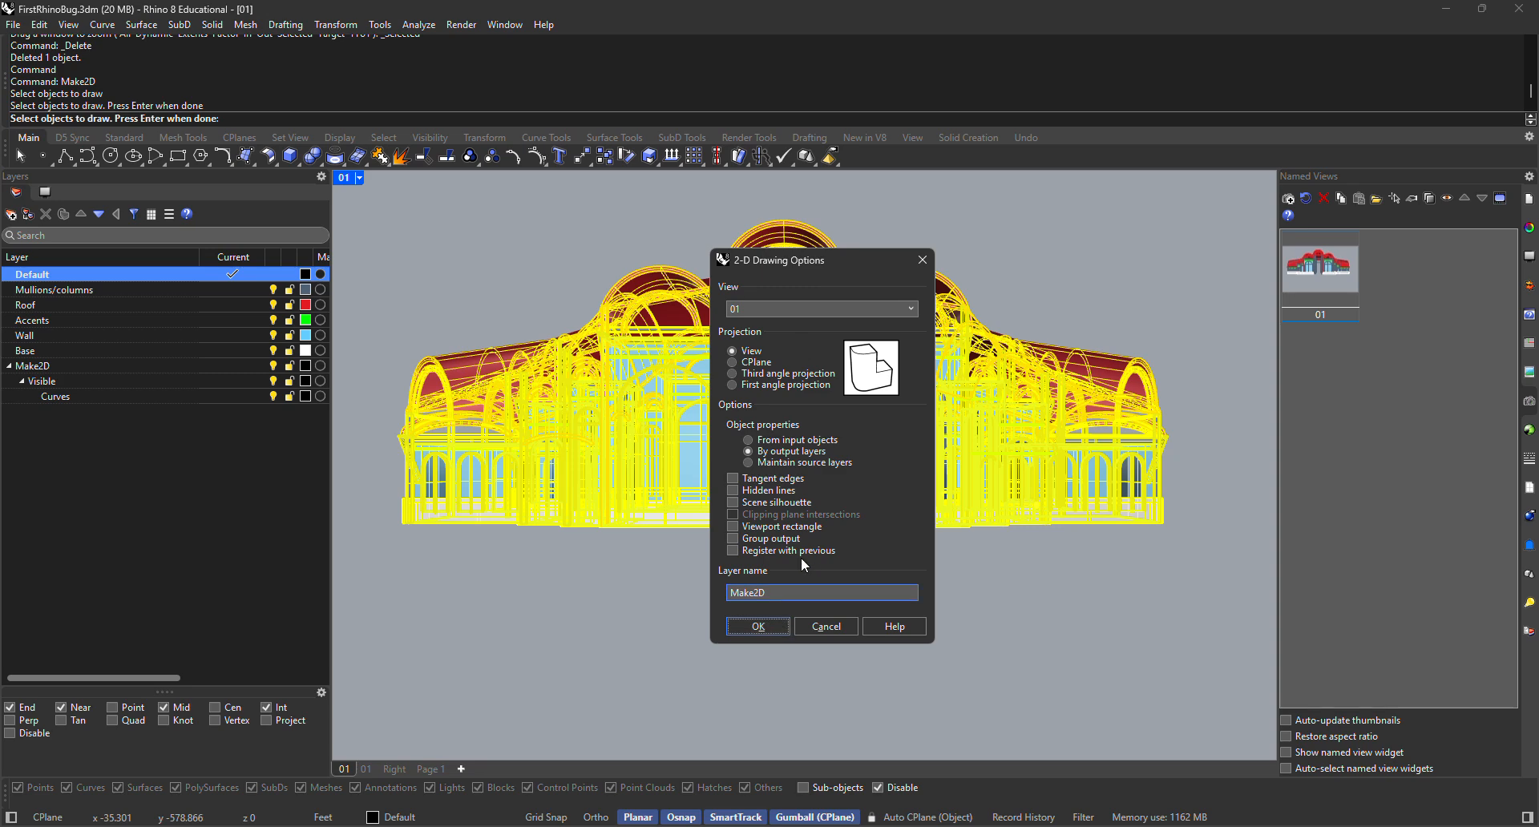
pyautogui.click(824, 627)
# Set the viewport to the world Top view and frame the Make2D line drawing of the facade.
pyautogui.moveTo(825, 629)
pyautogui.mouseDown(button='right')
pyautogui.moveTo(995, 528)
pyautogui.moveTo(982, 573)
pyautogui.mouseUp(button='right')
pyautogui.scroll(-5, 982, 573)
pyautogui.keyDown('shift'); pyautogui.moveTo(1067, 407); pyautogui.dragTo(711, 679, button='right'); pyautogui.keyUp('shift')
pyautogui.moveTo(869, 505); pyautogui.dragTo(862, 570, button='right')
pyautogui.keyDown('shift'); pyautogui.moveTo(966, 316); pyautogui.dragTo(872, 493, button='right'); pyautogui.keyUp('shift')
pyautogui.click(367, 180)
pyautogui.moveTo(445, 576)
pyautogui.click(618, 598)
pyautogui.scroll(-5, 824, 361)
pyautogui.moveTo(838, 274); pyautogui.dragTo(773, 449, button='right')
pyautogui.scroll(20, 772, 449)
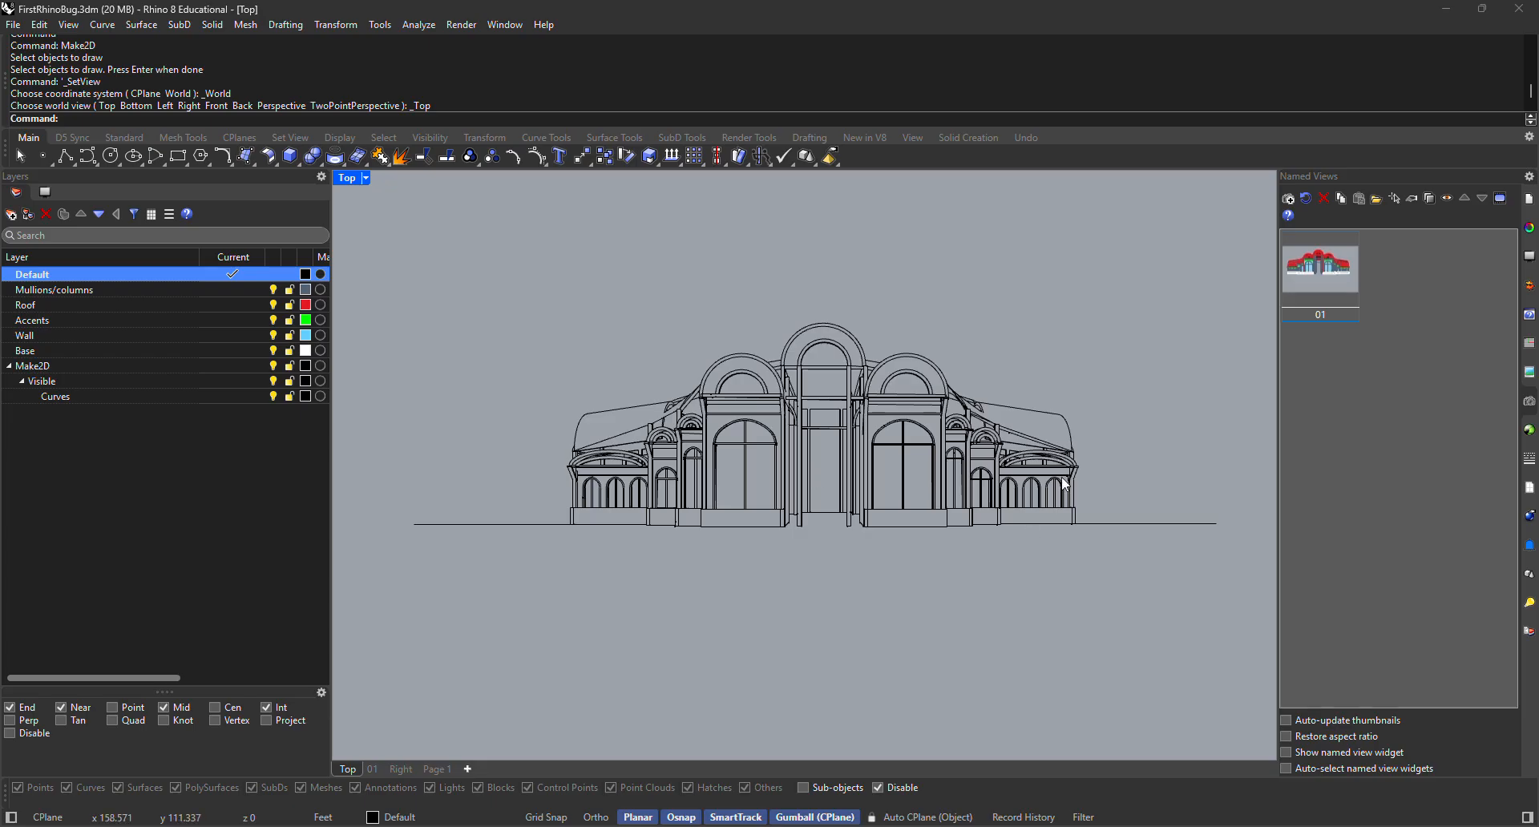
# Examine the line drawing's arched windows, side bays, roof arches and column caps up close.
pyautogui.scroll(6, 1040, 533)
pyautogui.moveTo(936, 553); pyautogui.dragTo(1072, 609, button='right')
pyautogui.moveTo(714, 580); pyautogui.dragTo(954, 580, button='right')
pyautogui.scroll(10, 574, 513)
pyautogui.scroll(6, 593, 505)
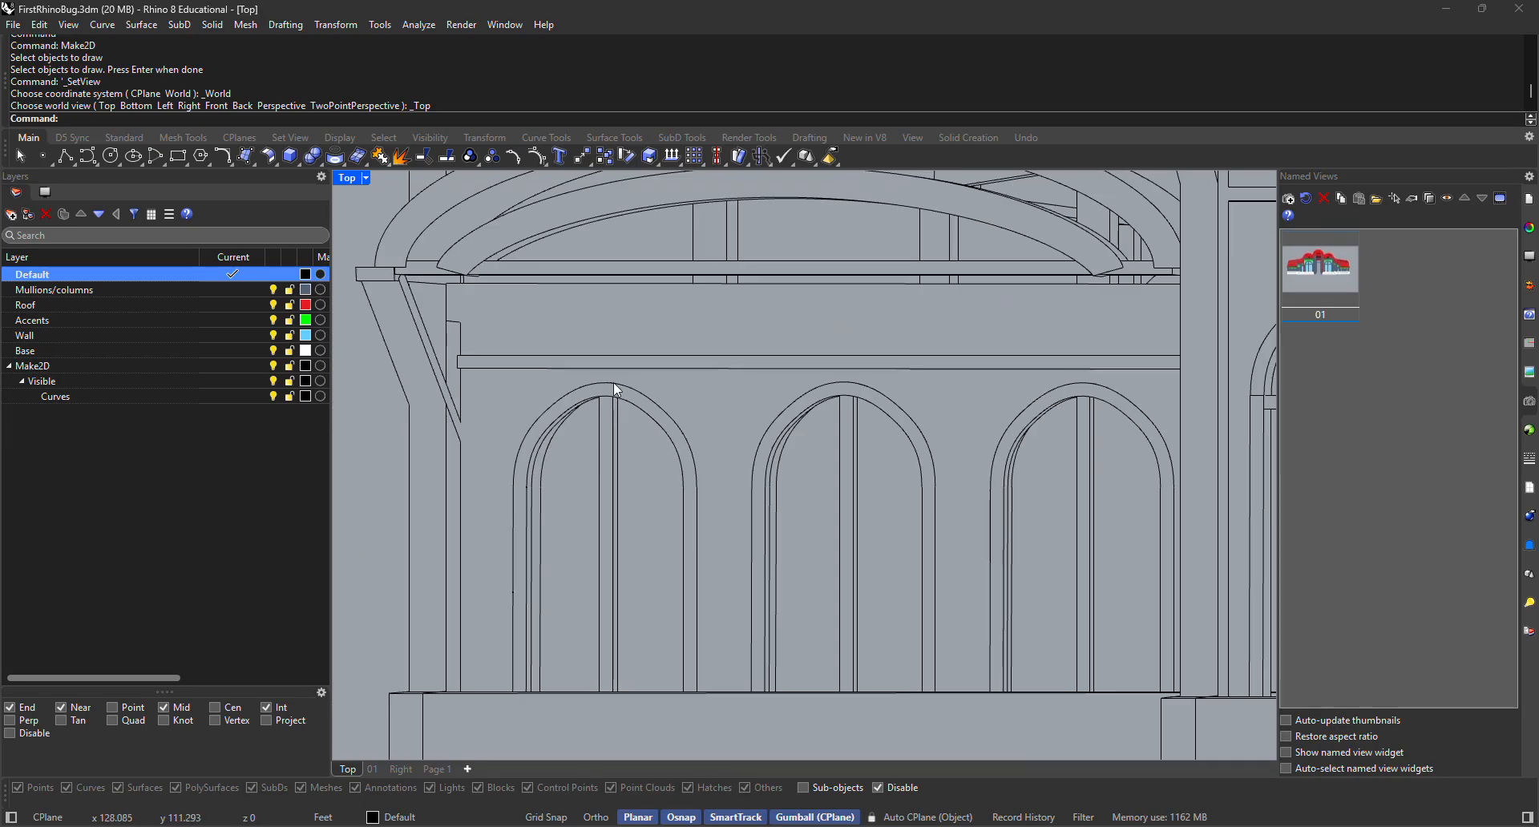
pyautogui.scroll(-8, 608, 410)
pyautogui.scroll(4, 784, 478)
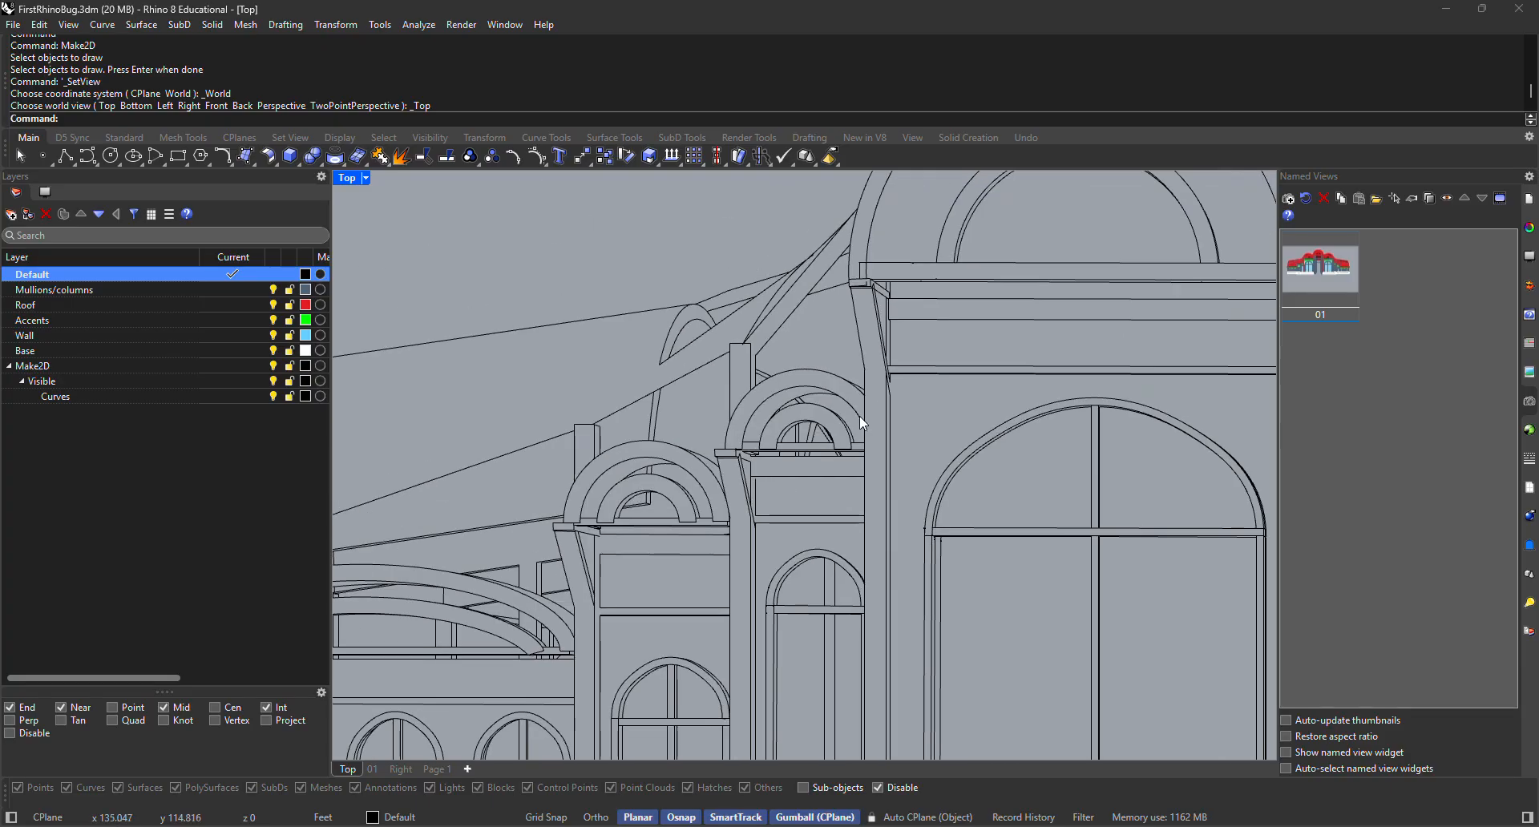
pyautogui.moveTo(784, 479); pyautogui.dragTo(742, 508, button='right')
pyautogui.moveTo(914, 412); pyautogui.dragTo(725, 460, button='right')
pyautogui.scroll(14, 455, 480)
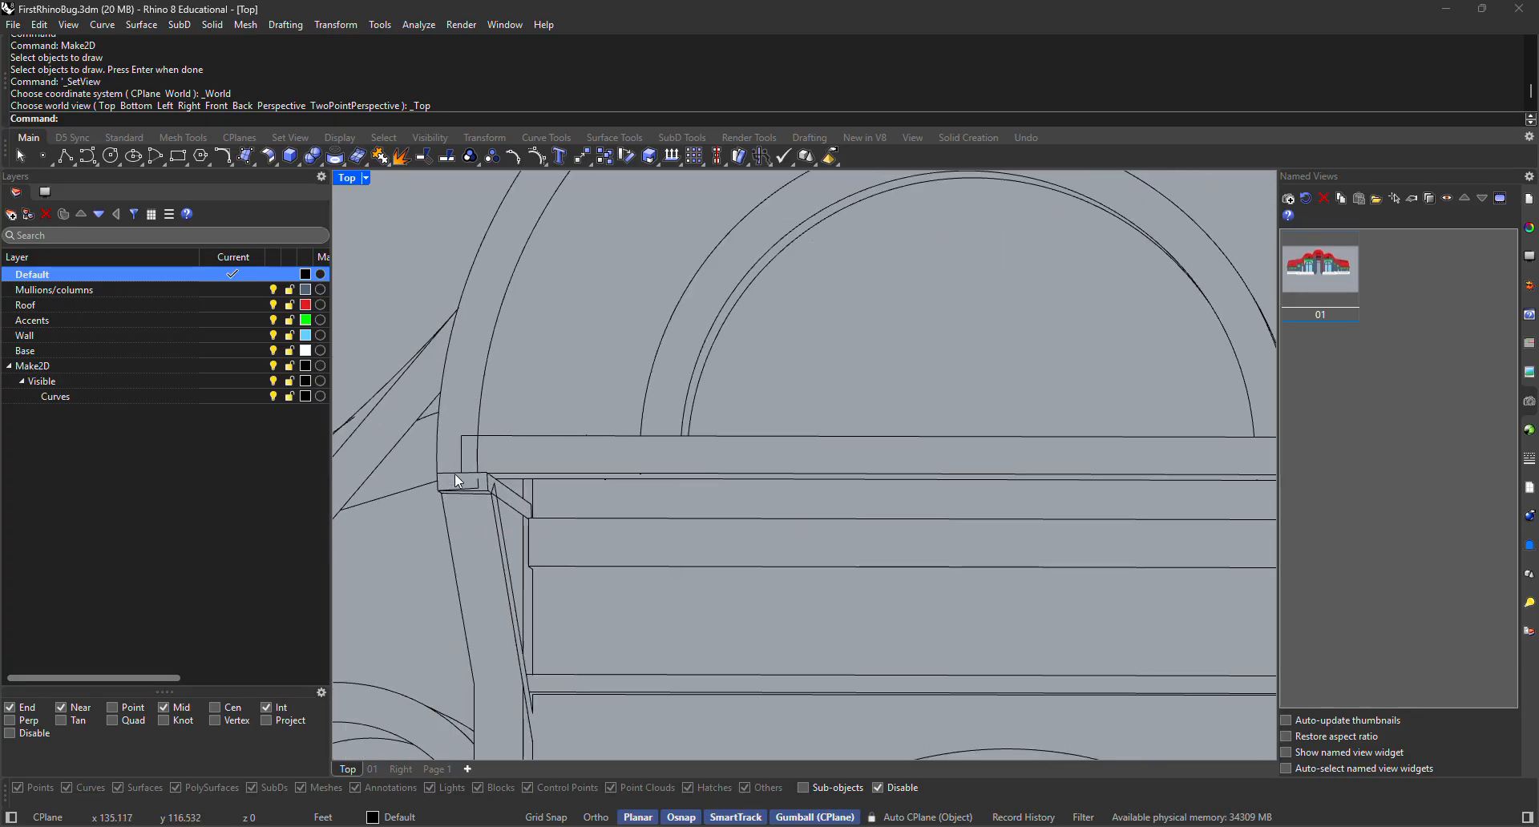
pyautogui.scroll(-8, 481, 427)
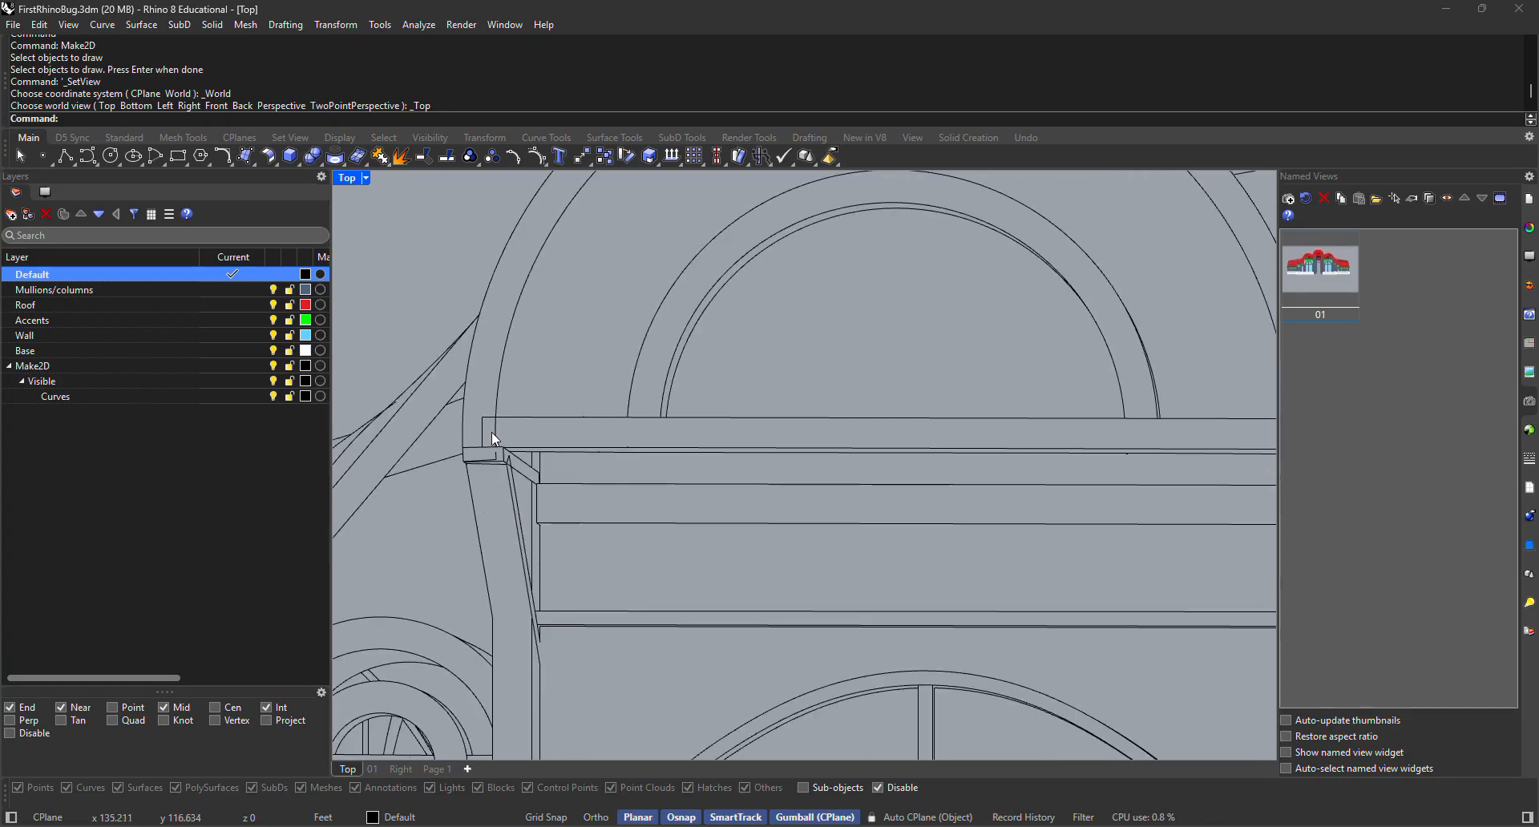
pyautogui.moveTo(938, 419); pyautogui.dragTo(662, 429, button='right')
pyautogui.moveTo(916, 471); pyautogui.dragTo(743, 464, button='right')
pyautogui.scroll(-6, 819, 464)
pyautogui.moveTo(924, 503)
pyautogui.mouseDown(button='right')
pyautogui.moveTo(836, 466)
pyautogui.moveTo(917, 518)
pyautogui.mouseUp(button='right')
pyautogui.scroll(-5, 773, 545)
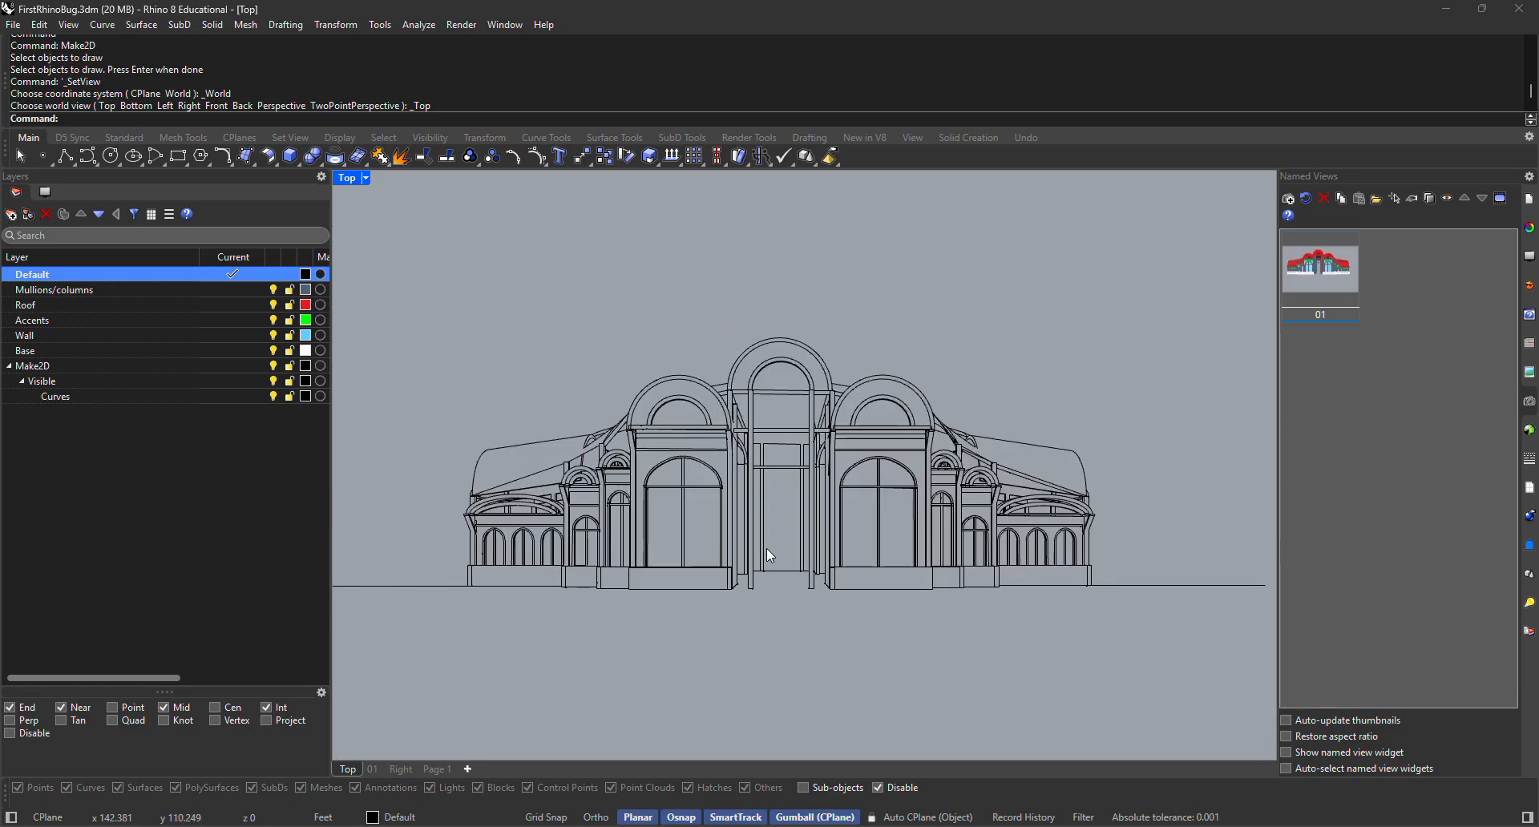
# Select the ground line beneath the facade drawing and clear the selection.
pyautogui.moveTo(651, 588); pyautogui.dragTo(723, 574, button='right')
pyautogui.moveTo(414, 578); pyautogui.dragTo(450, 574, button='right')
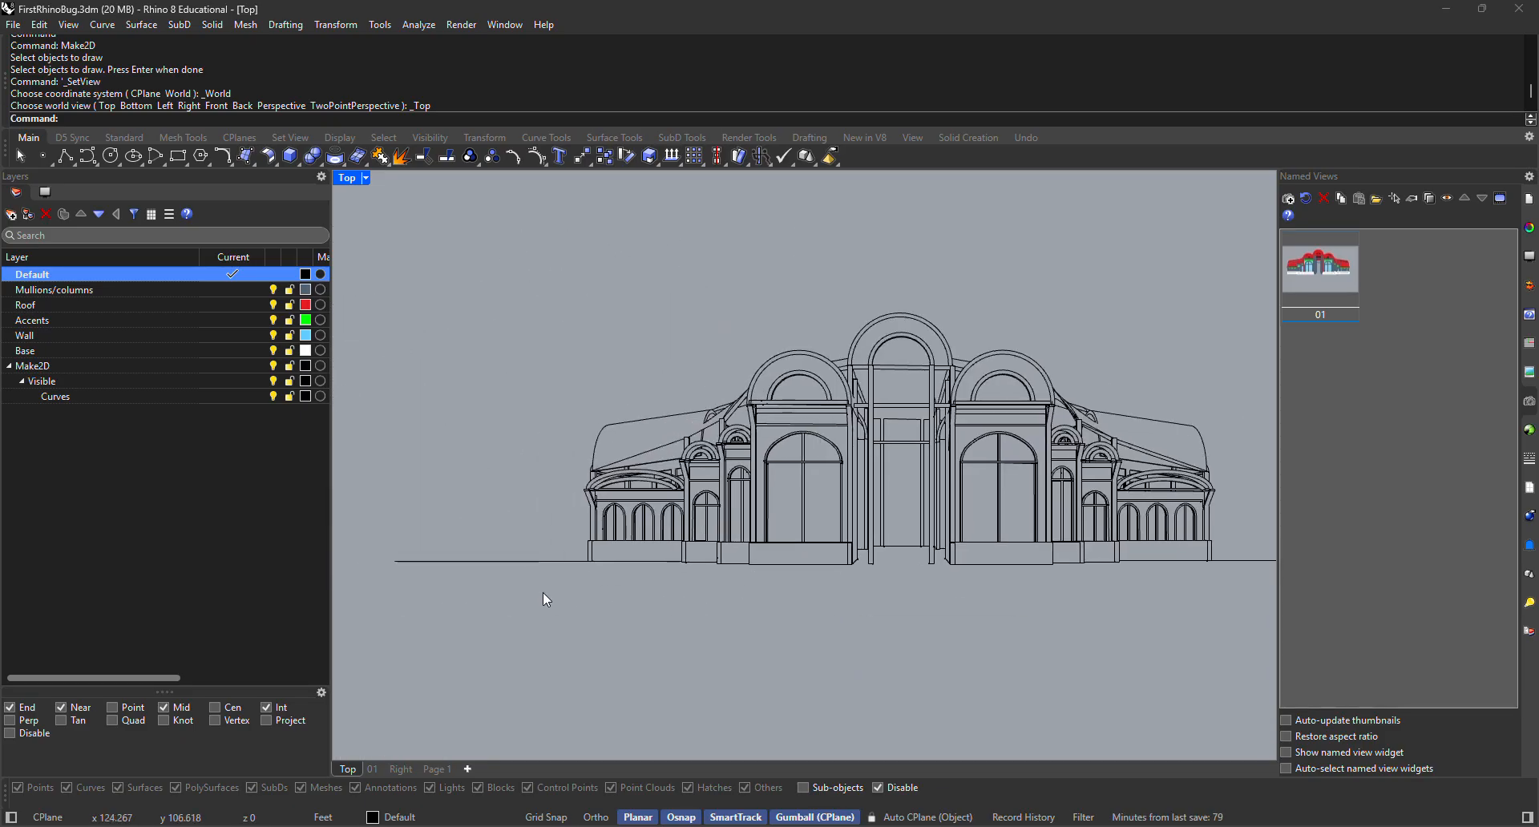
pyautogui.moveTo(545, 591); pyautogui.dragTo(471, 524)
pyautogui.moveTo(885, 554); pyautogui.dragTo(674, 565, button='right')
pyautogui.click(1101, 607)
pyautogui.scroll(-5, 883, 627)
pyautogui.scroll(-4, 691, 604)
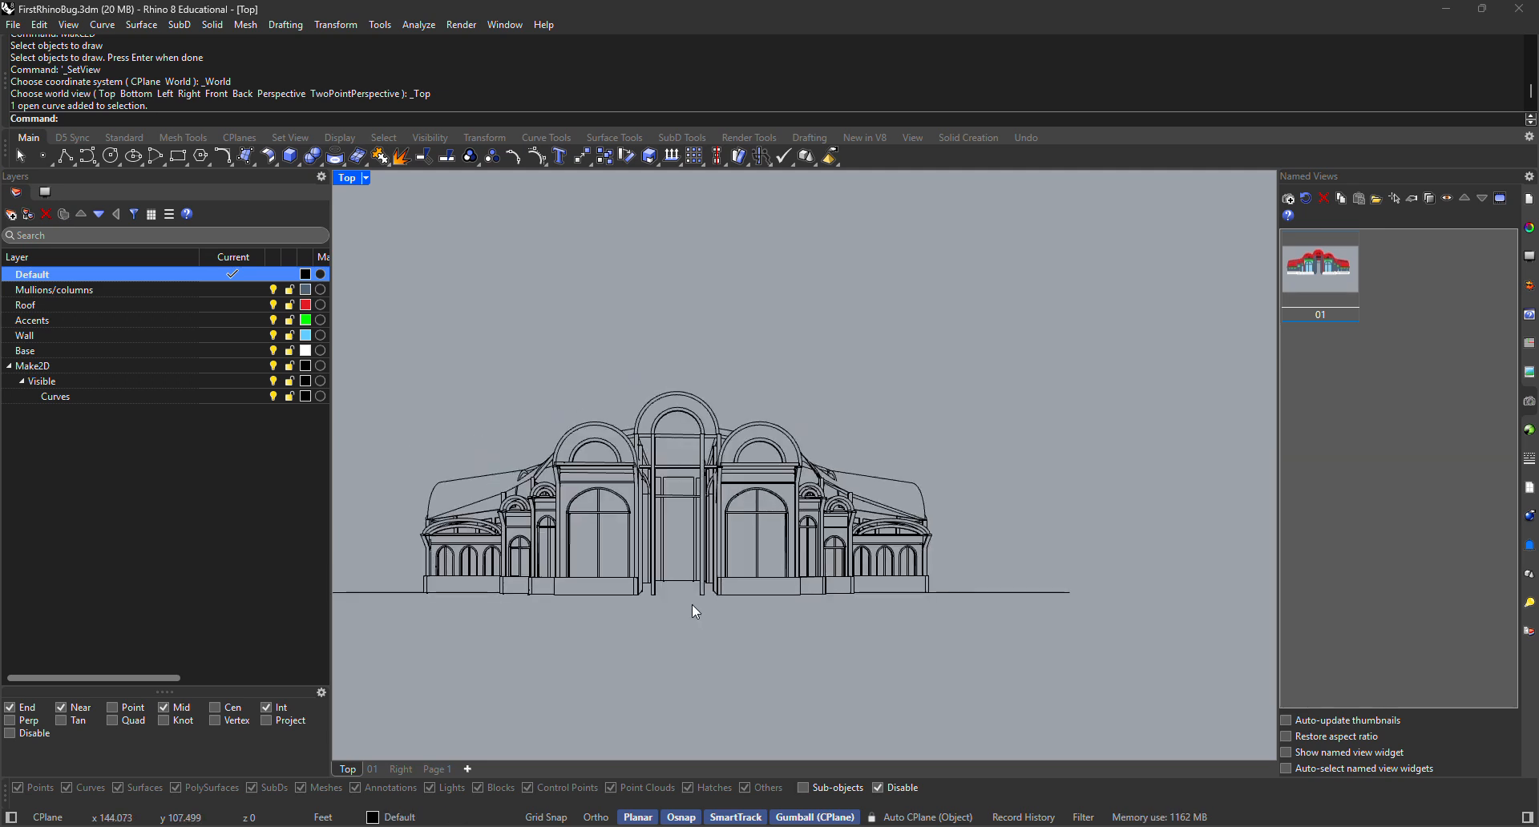
pyautogui.scroll(2, 801, 593)
pyautogui.scroll(2, 841, 581)
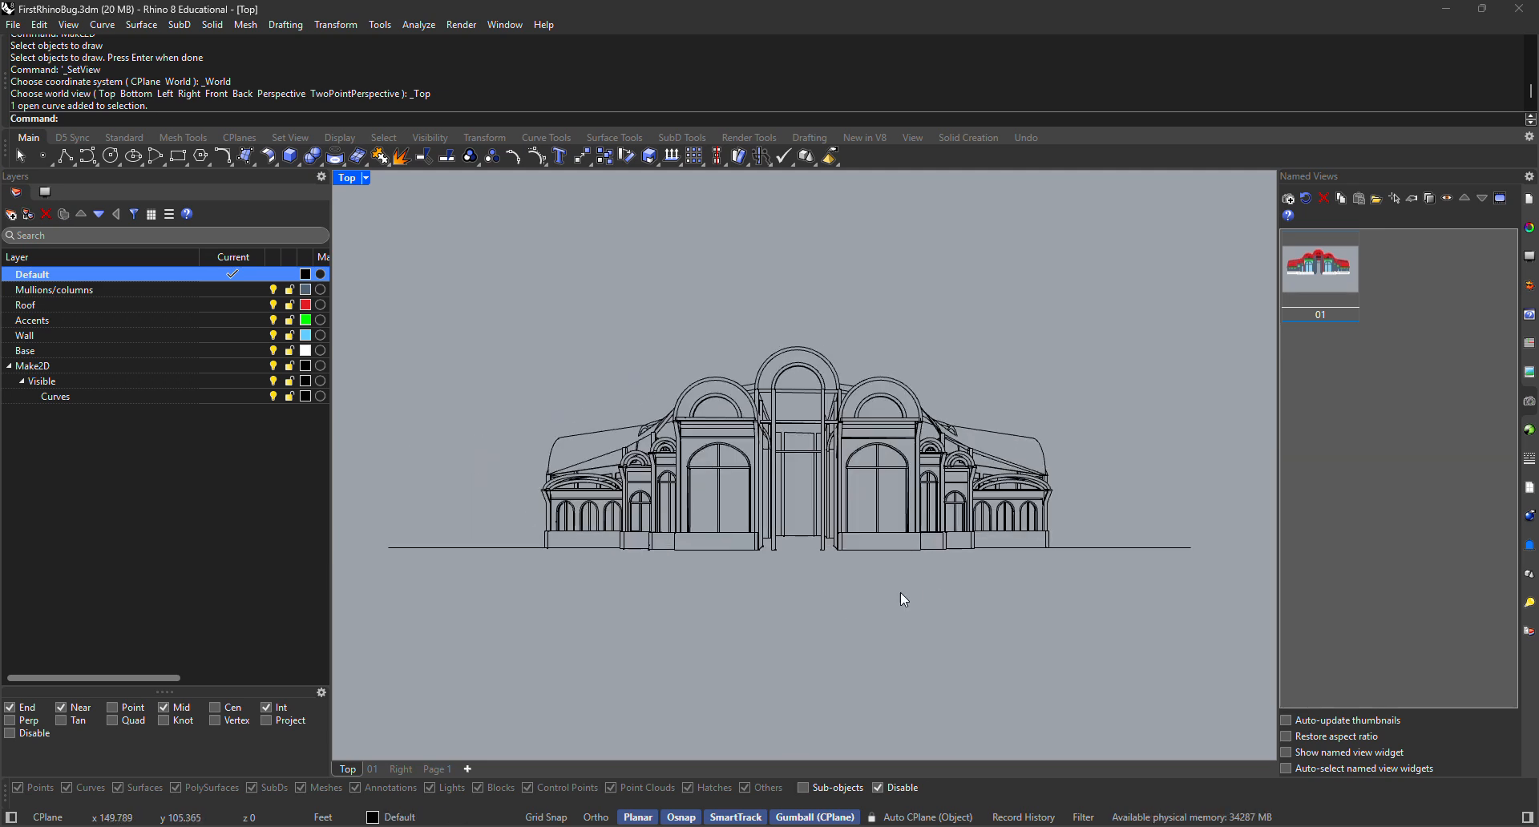
# Select the whole facade line drawing and prepare its export as the Adobe Illustrator file lines.ai in Downloads.
pyautogui.moveTo(1206, 642); pyautogui.dragTo(406, 293)
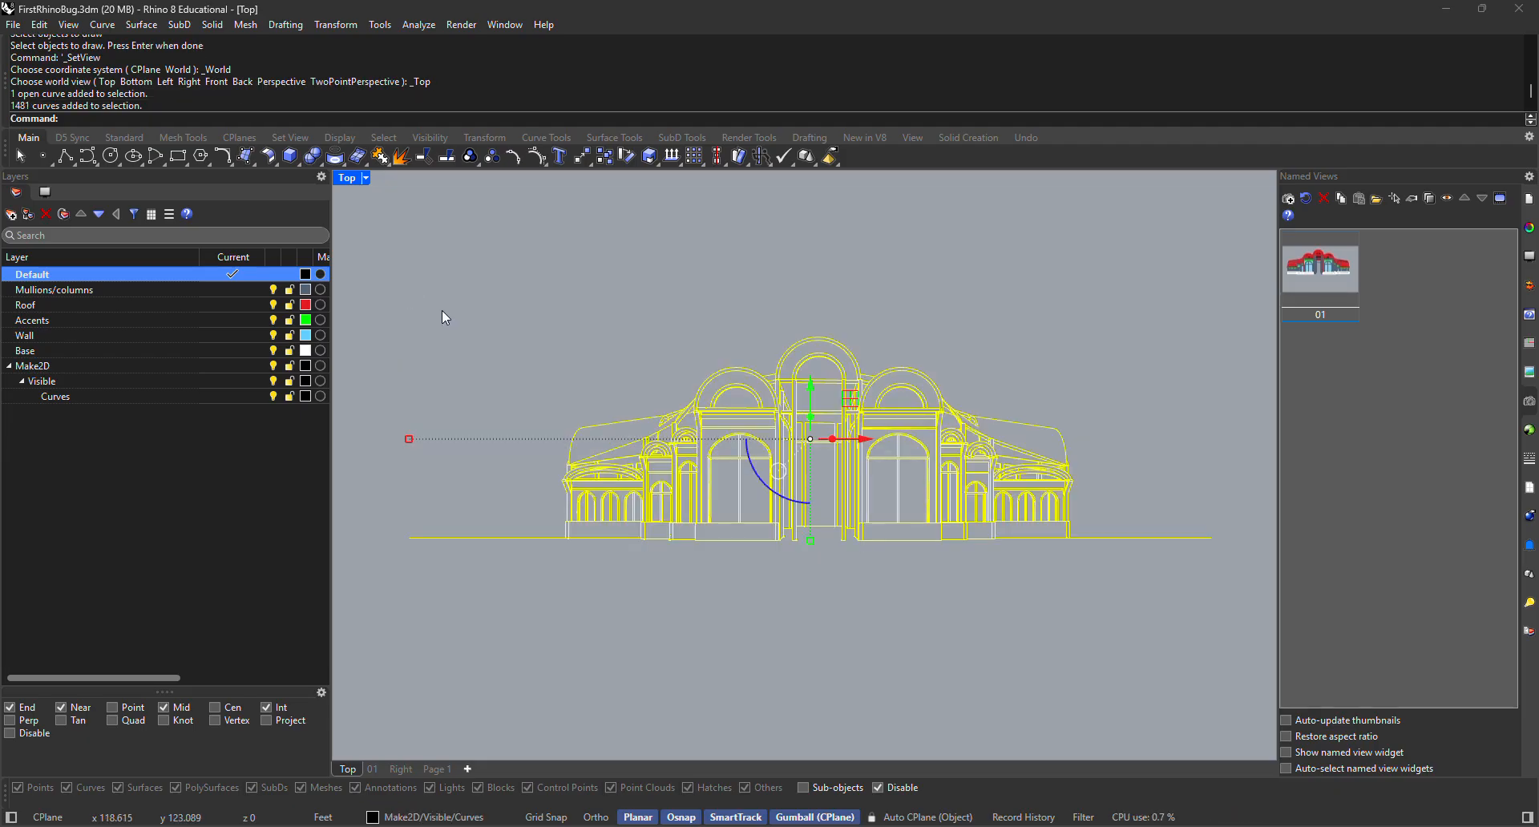
pyautogui.click(441, 316)
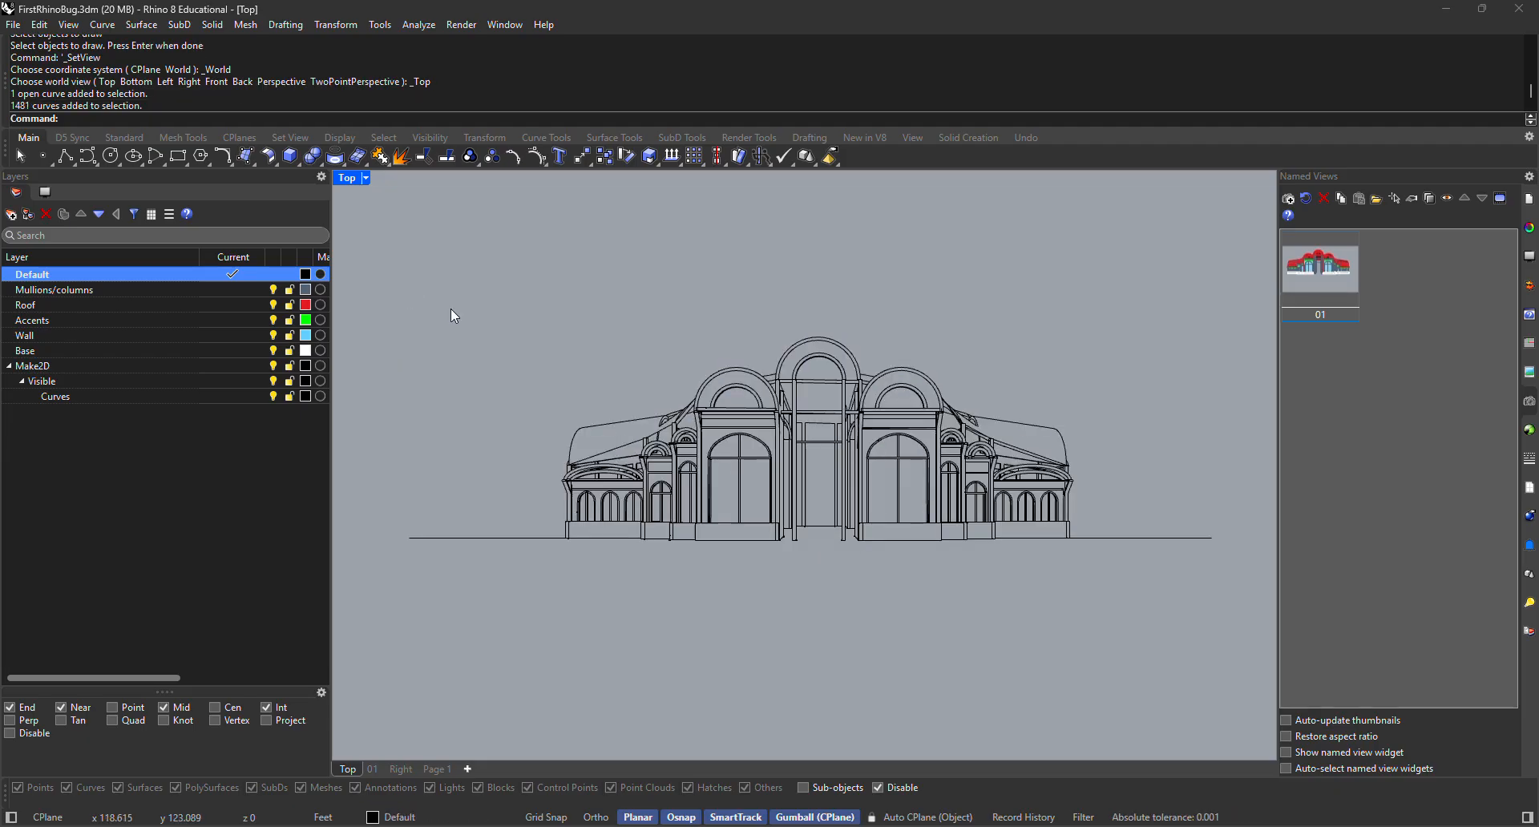
pyautogui.moveTo(1210, 605); pyautogui.dragTo(482, 270)
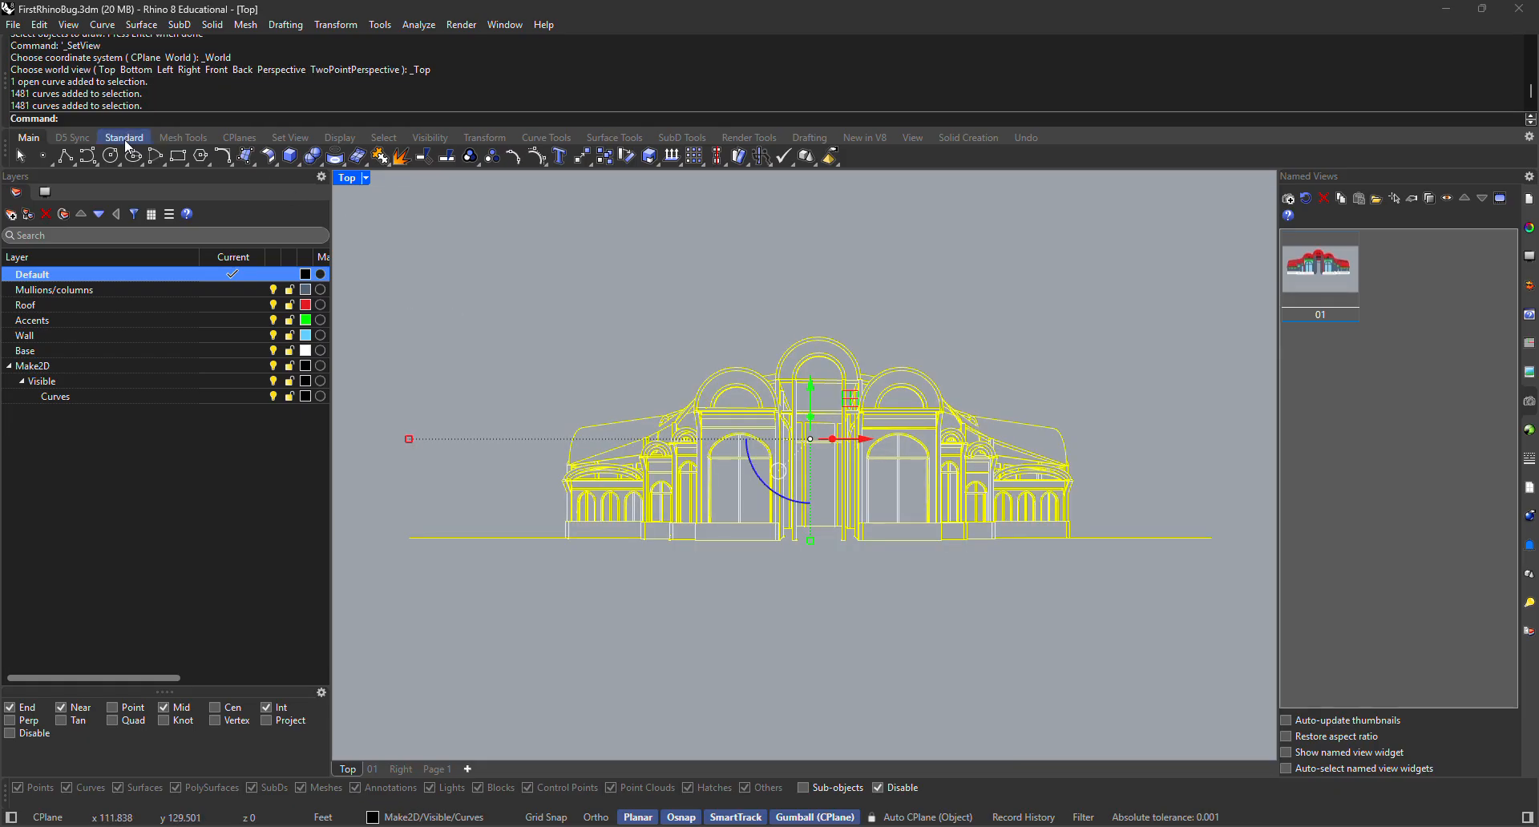
pyautogui.click(13, 24)
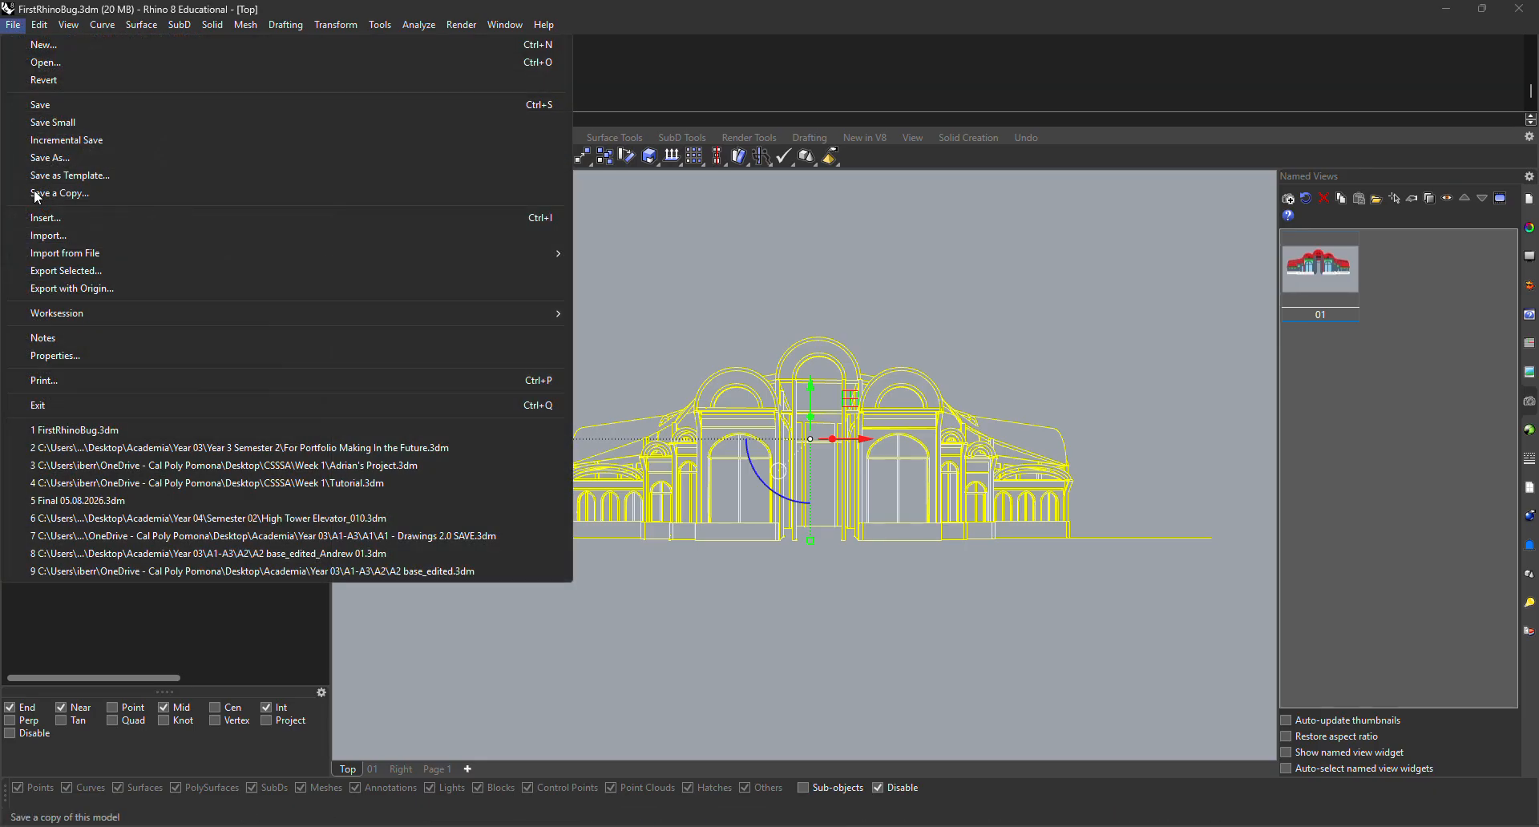
pyautogui.click(80, 271)
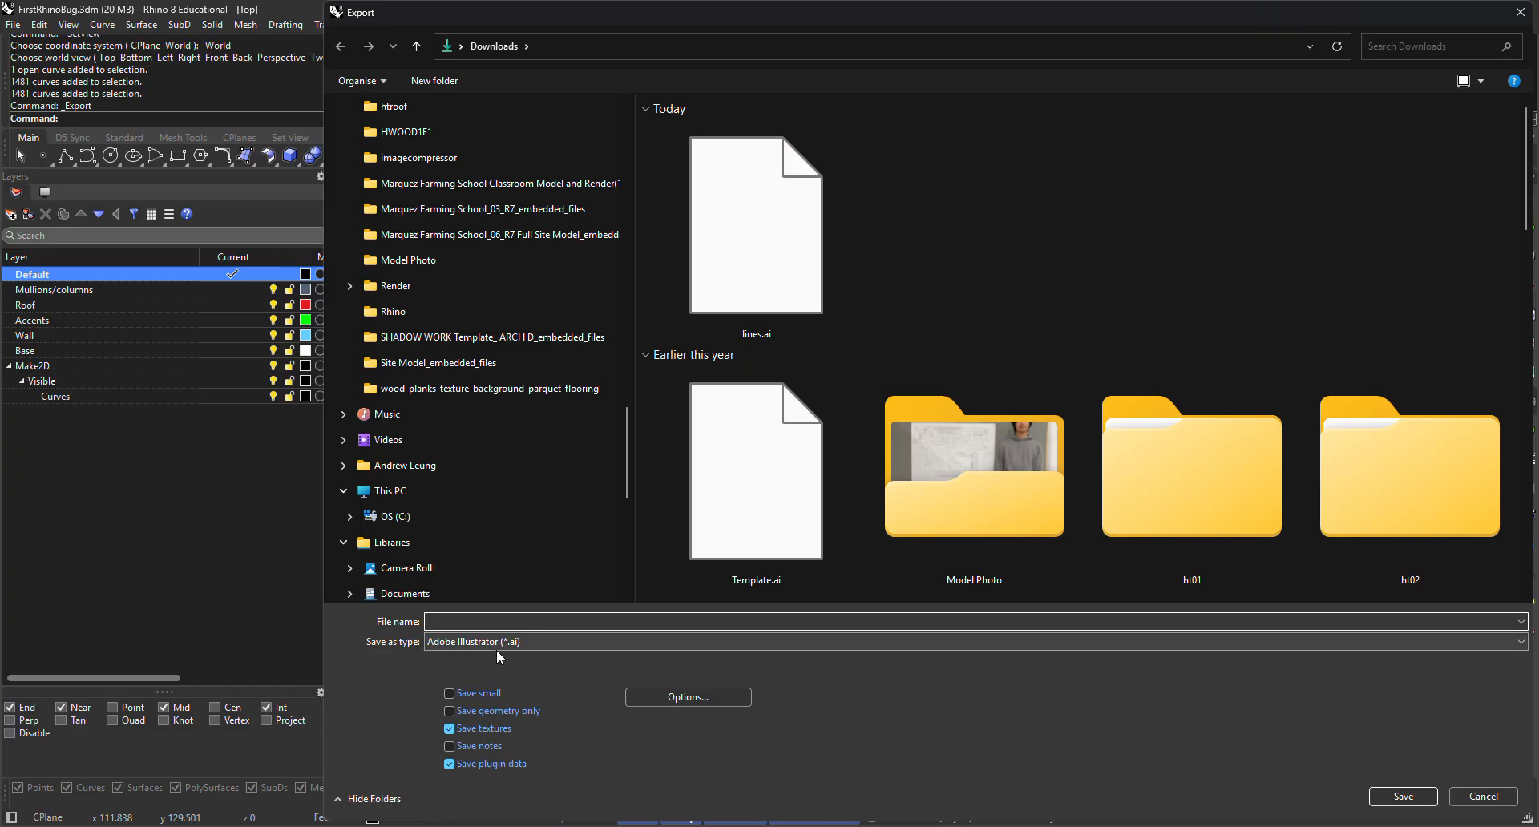
pyautogui.click(844, 243)
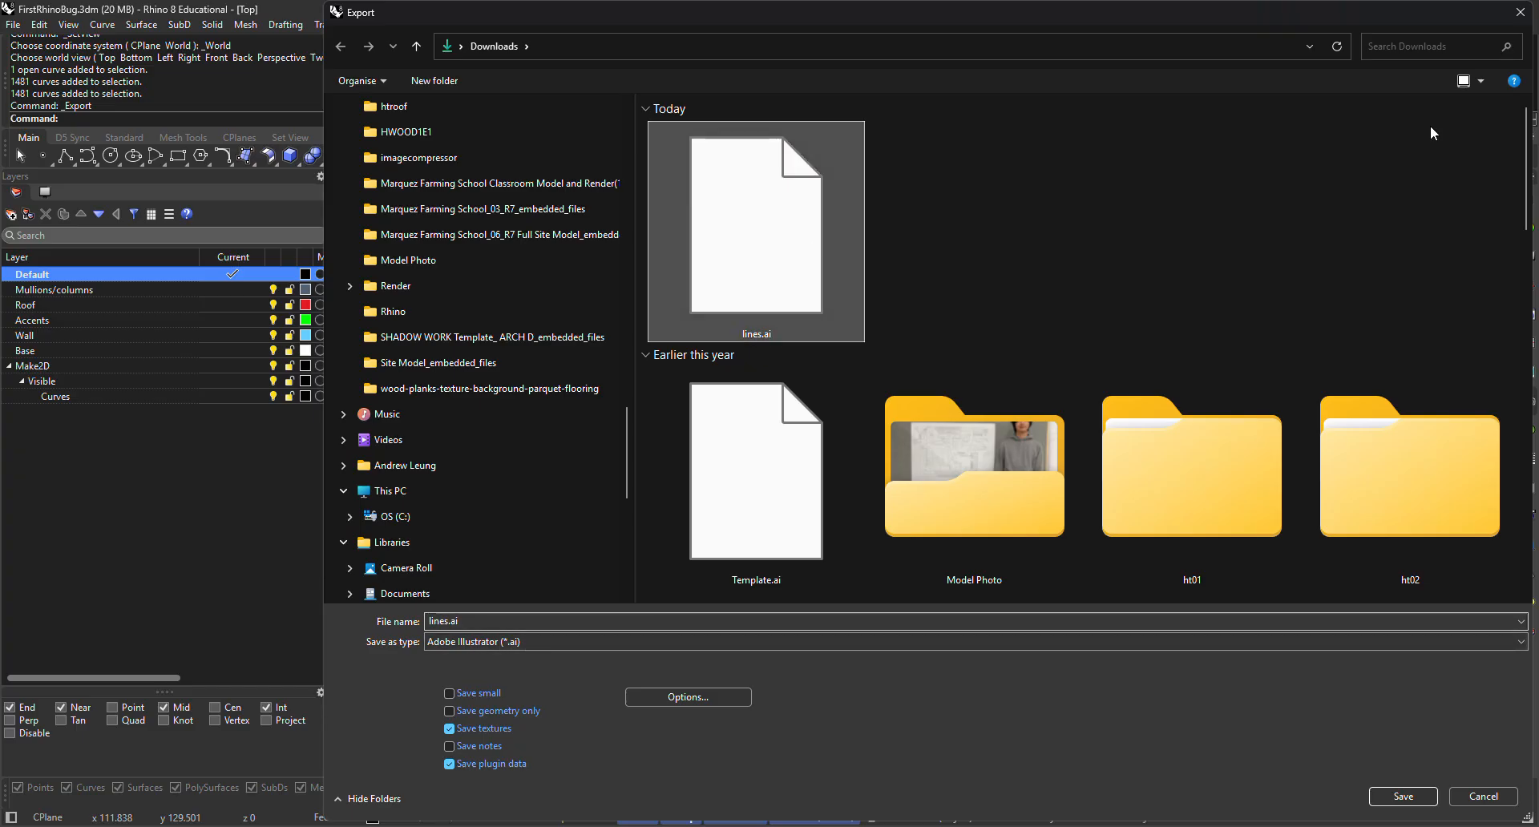
pyautogui.click(1520, 12)
pyautogui.click(896, 616)
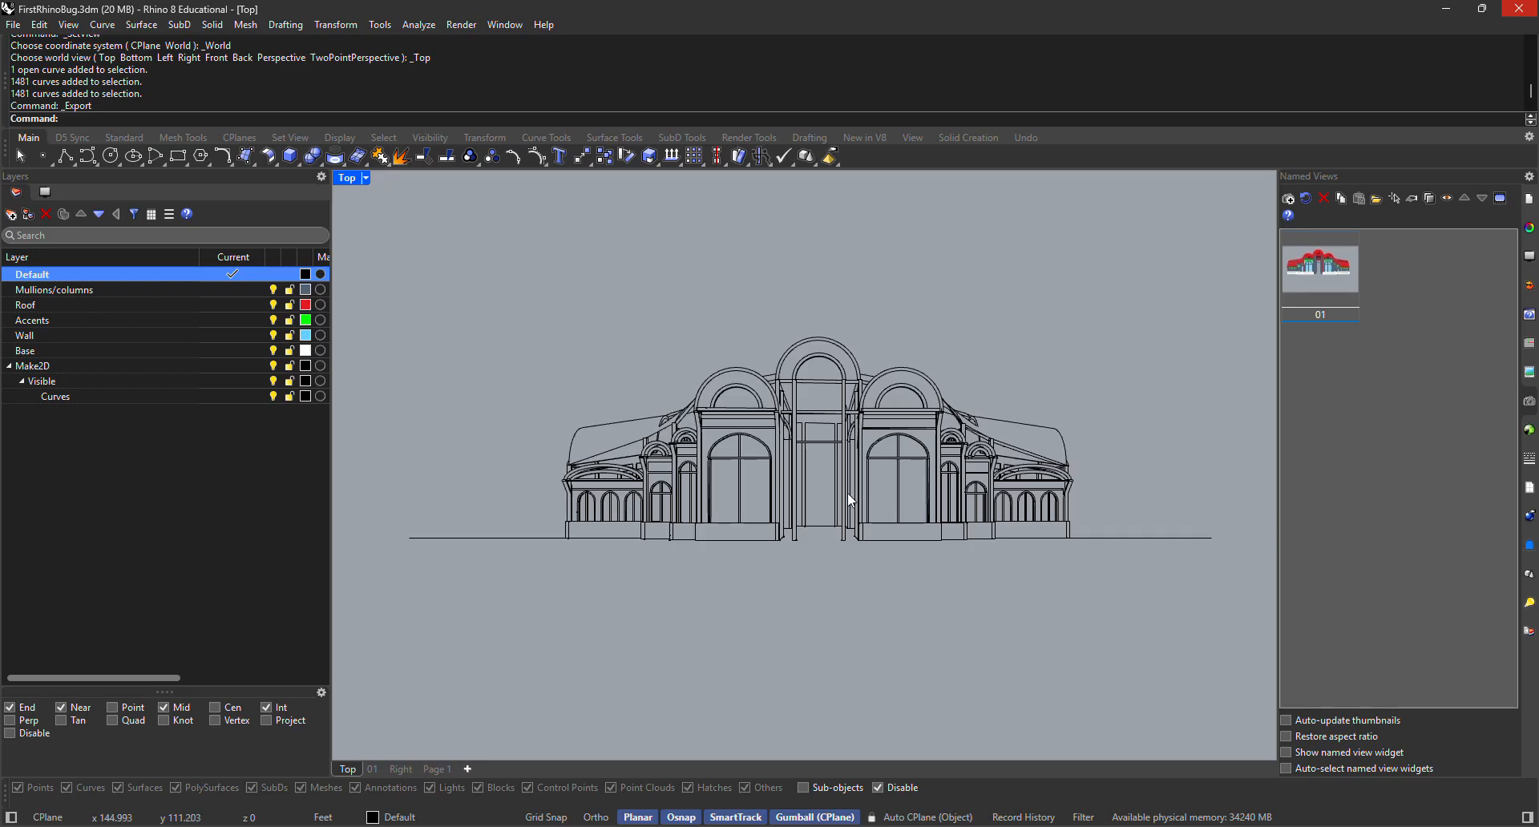
# Restore the named view 01 and set its display mode to Material ID.
pyautogui.scroll(-4, 799, 457)
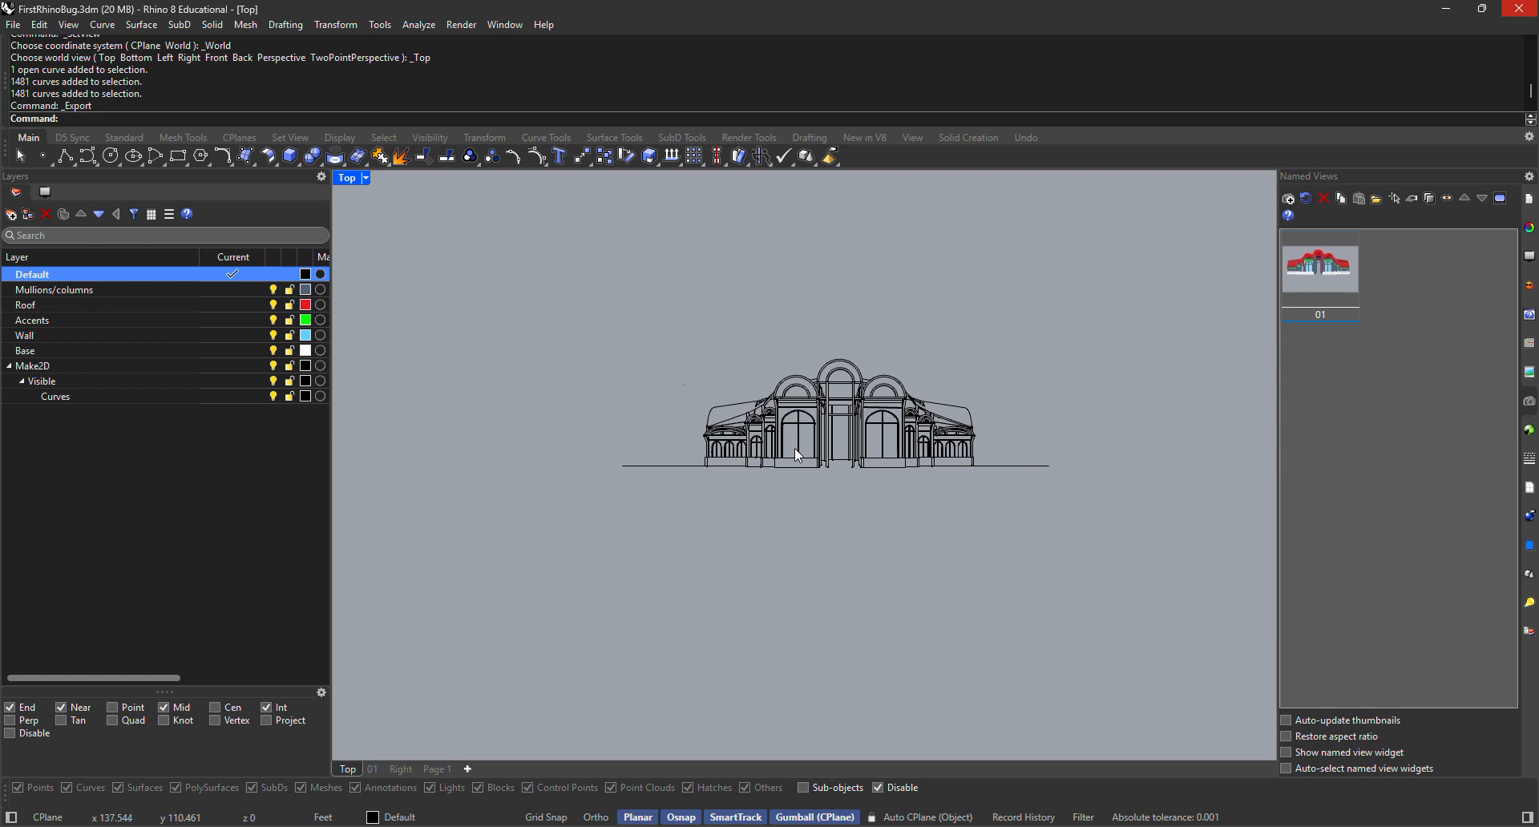
pyautogui.click(366, 178)
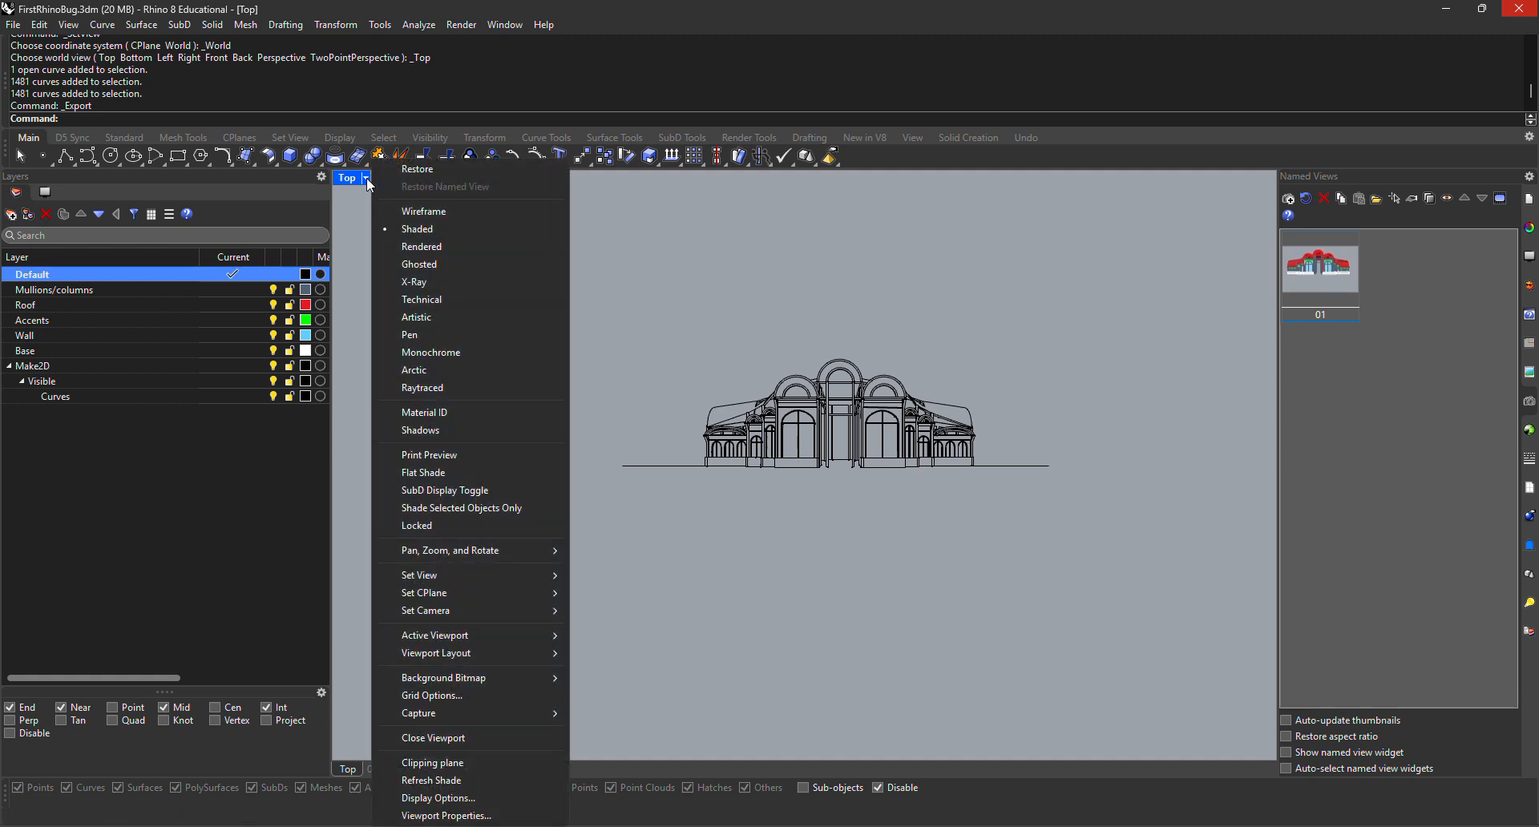
pyautogui.doubleClick(1329, 284)
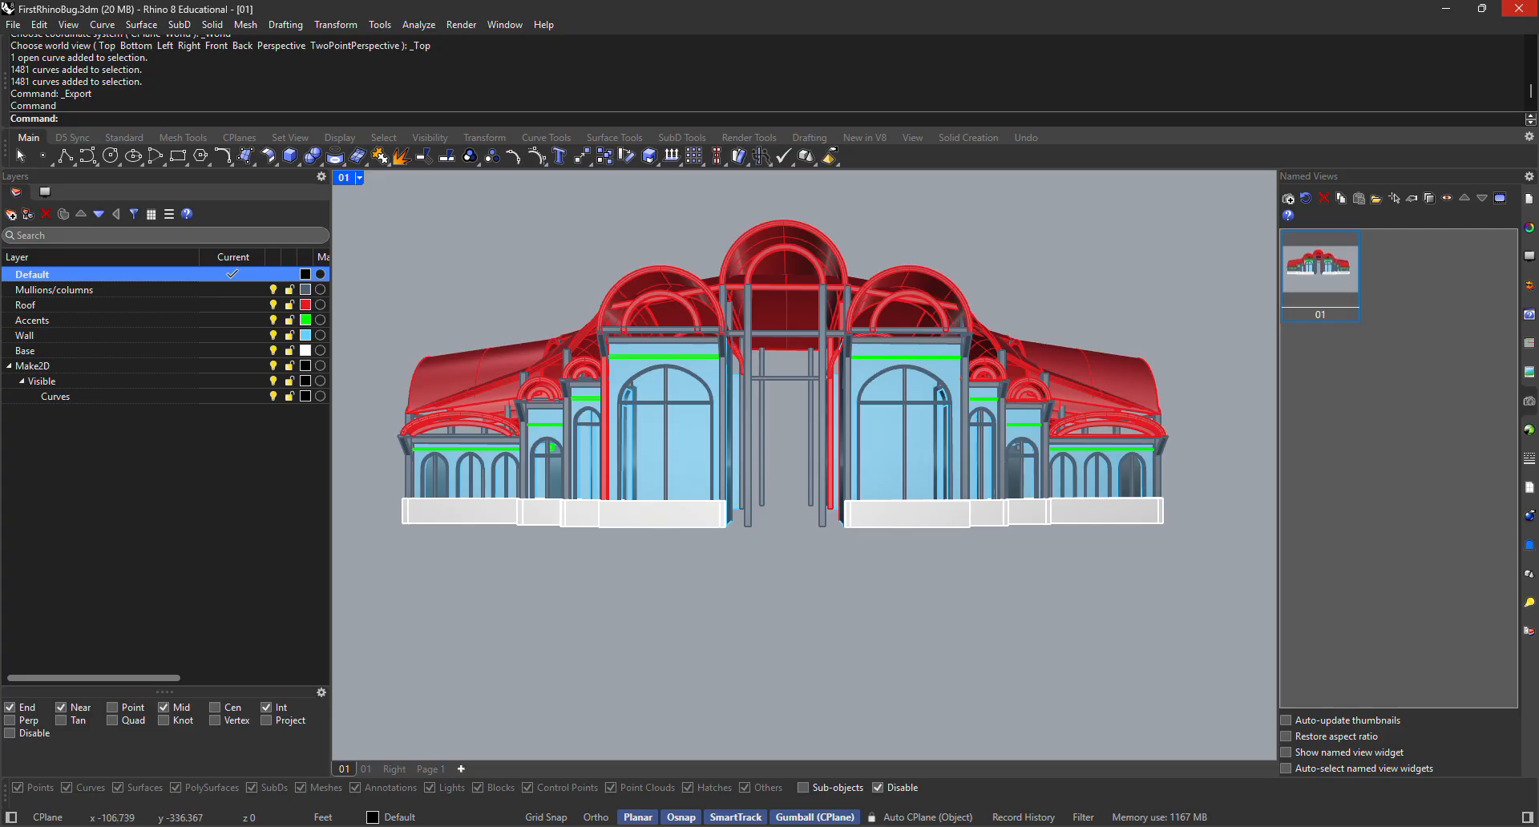
pyautogui.click(360, 178)
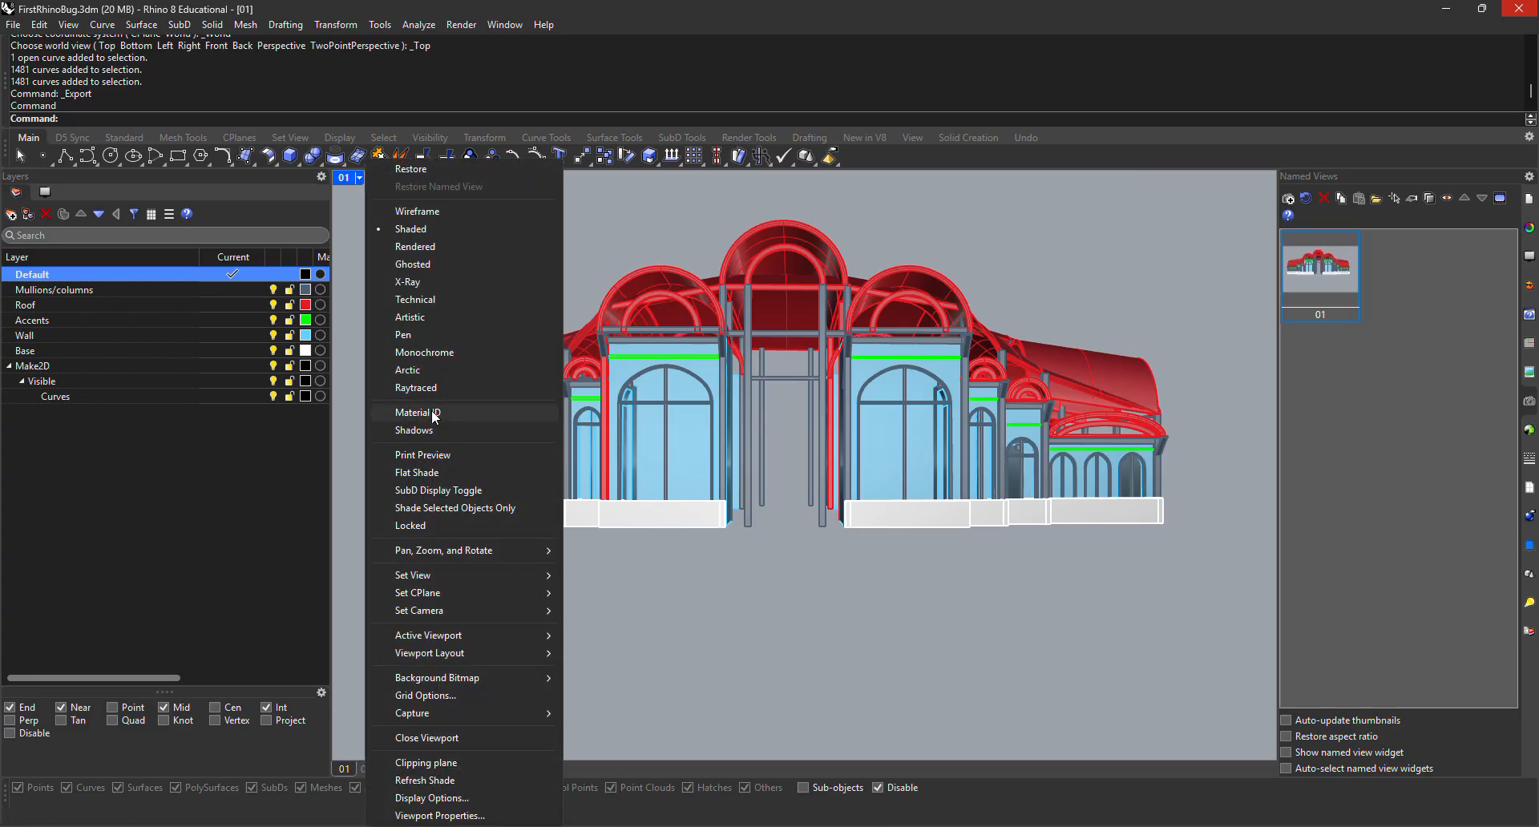
pyautogui.click(433, 413)
# Look up the viewport's options for capturing the Material ID view to the clipboard or a file.
pyautogui.click(360, 178)
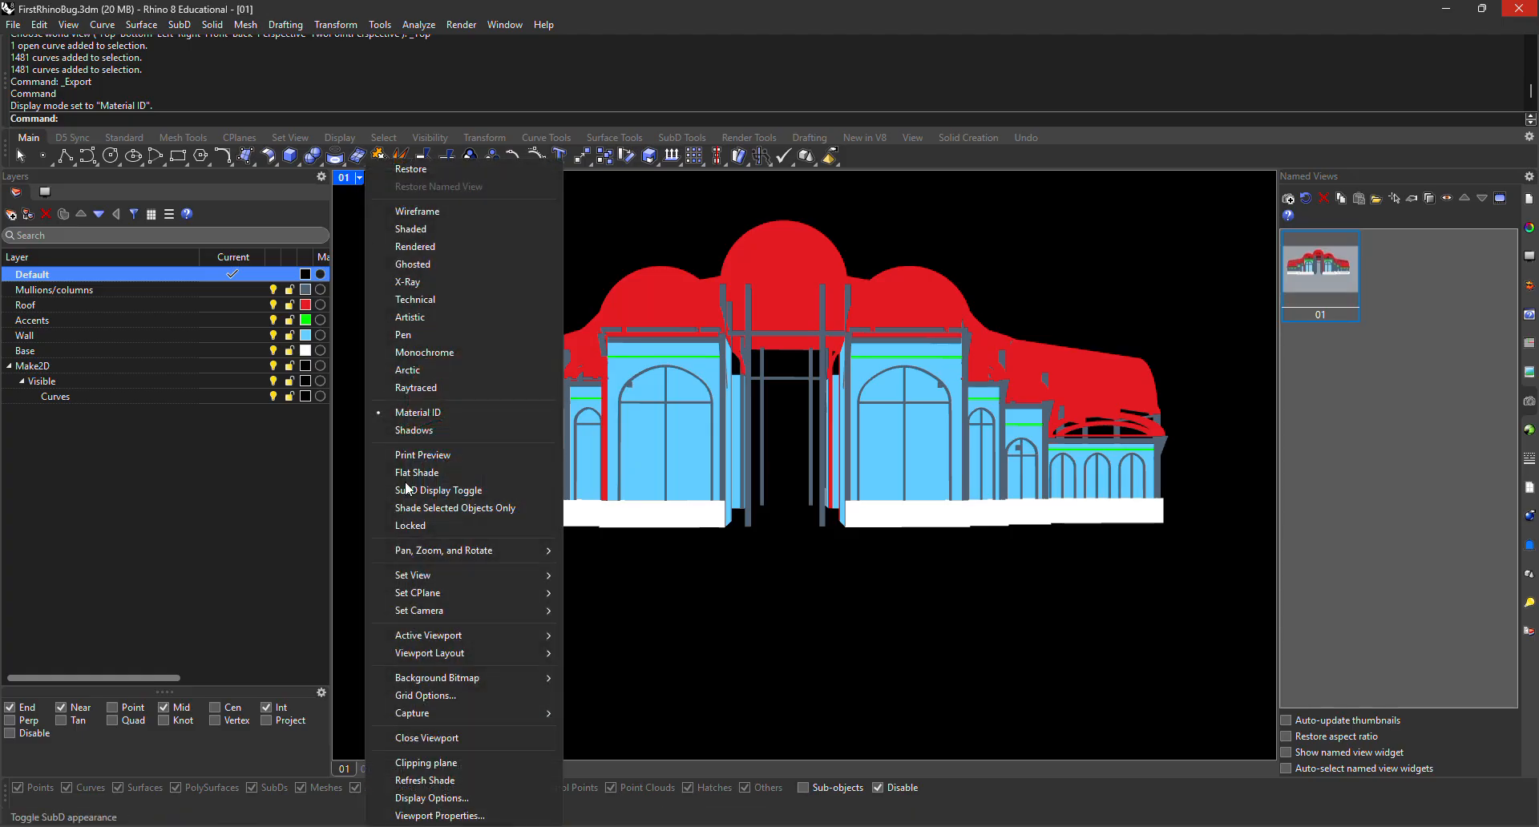
pyautogui.moveTo(460, 710)
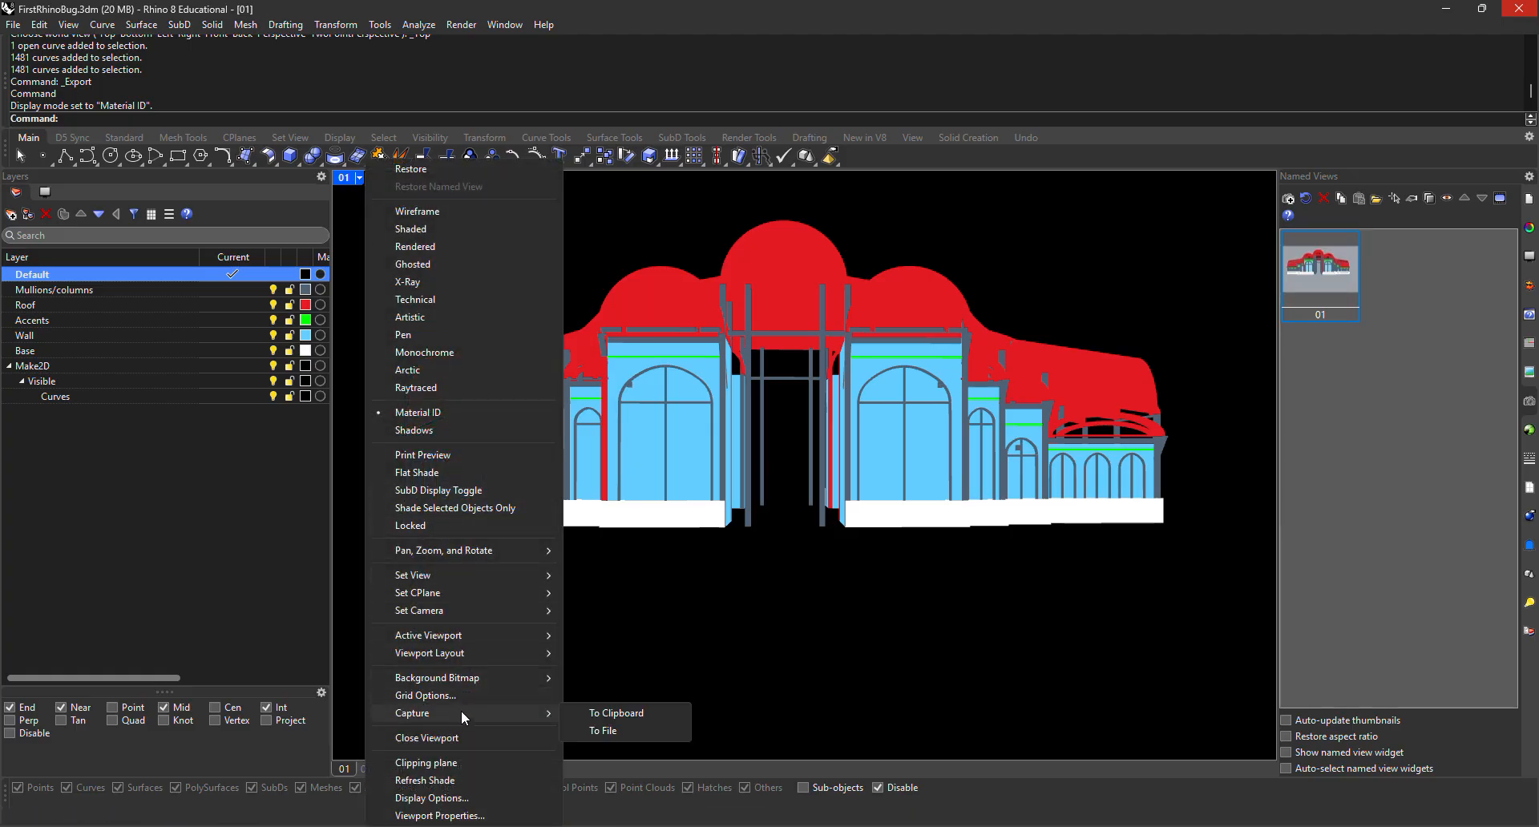
pyautogui.click(633, 716)
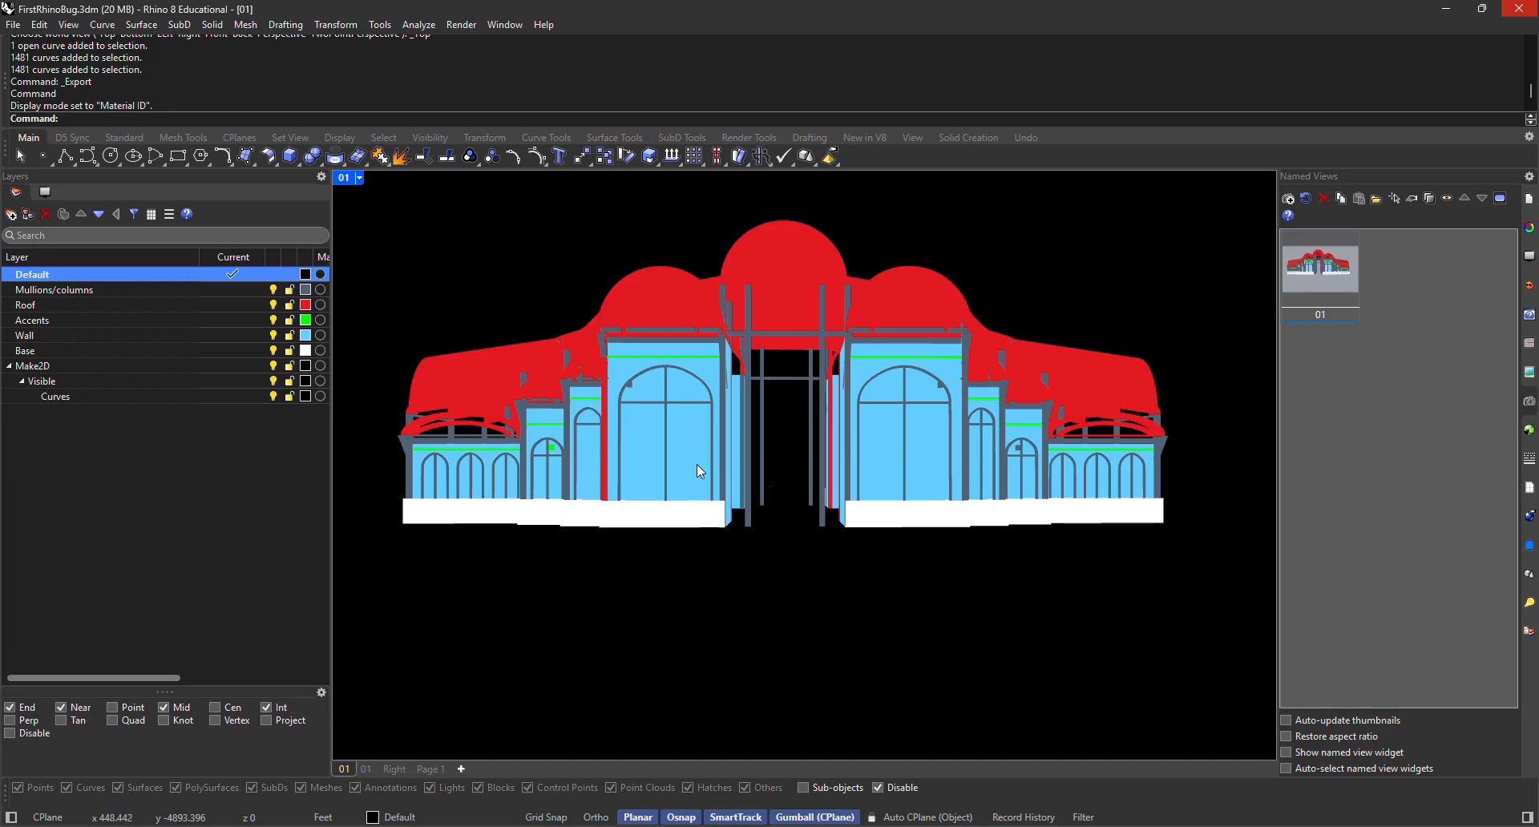
# Switch to Photoshop and open lines.ai from the Downloads folder.
pyautogui.click(683, 35)
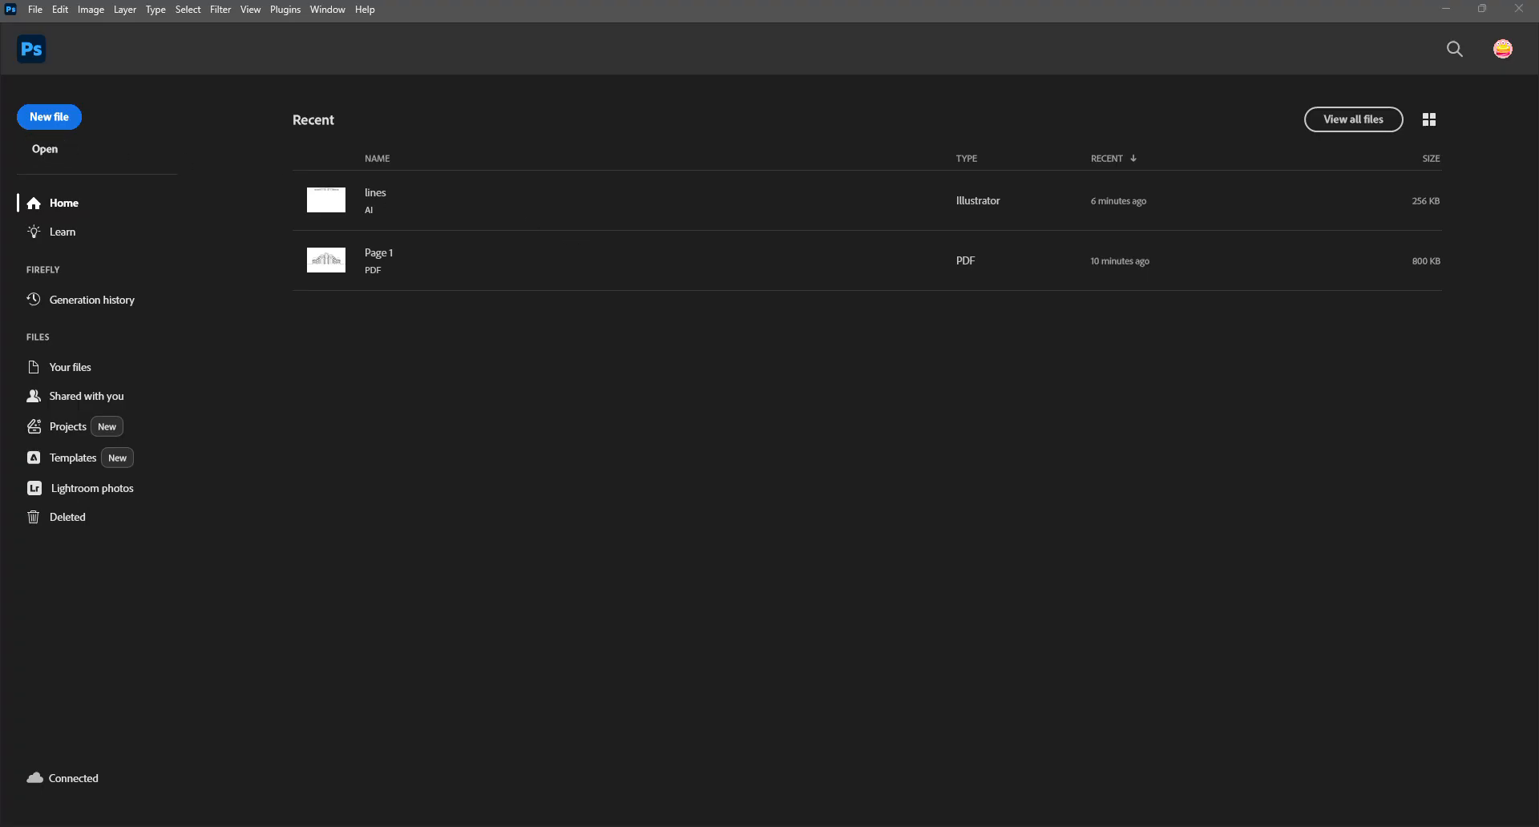
pyautogui.hotkey('ctrl', 'o')
pyautogui.click(555, 311)
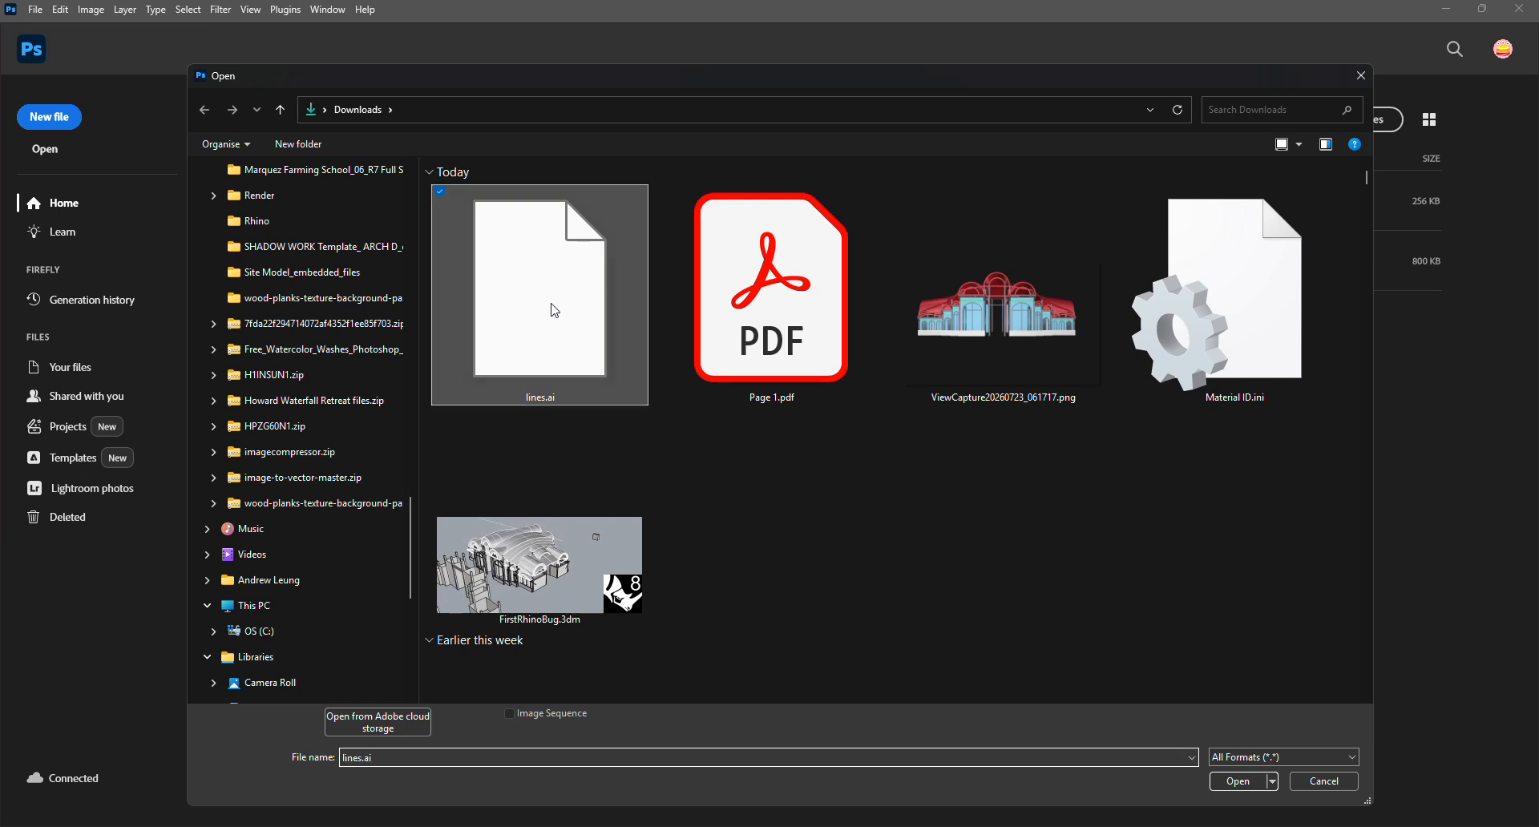
pyautogui.click(1239, 782)
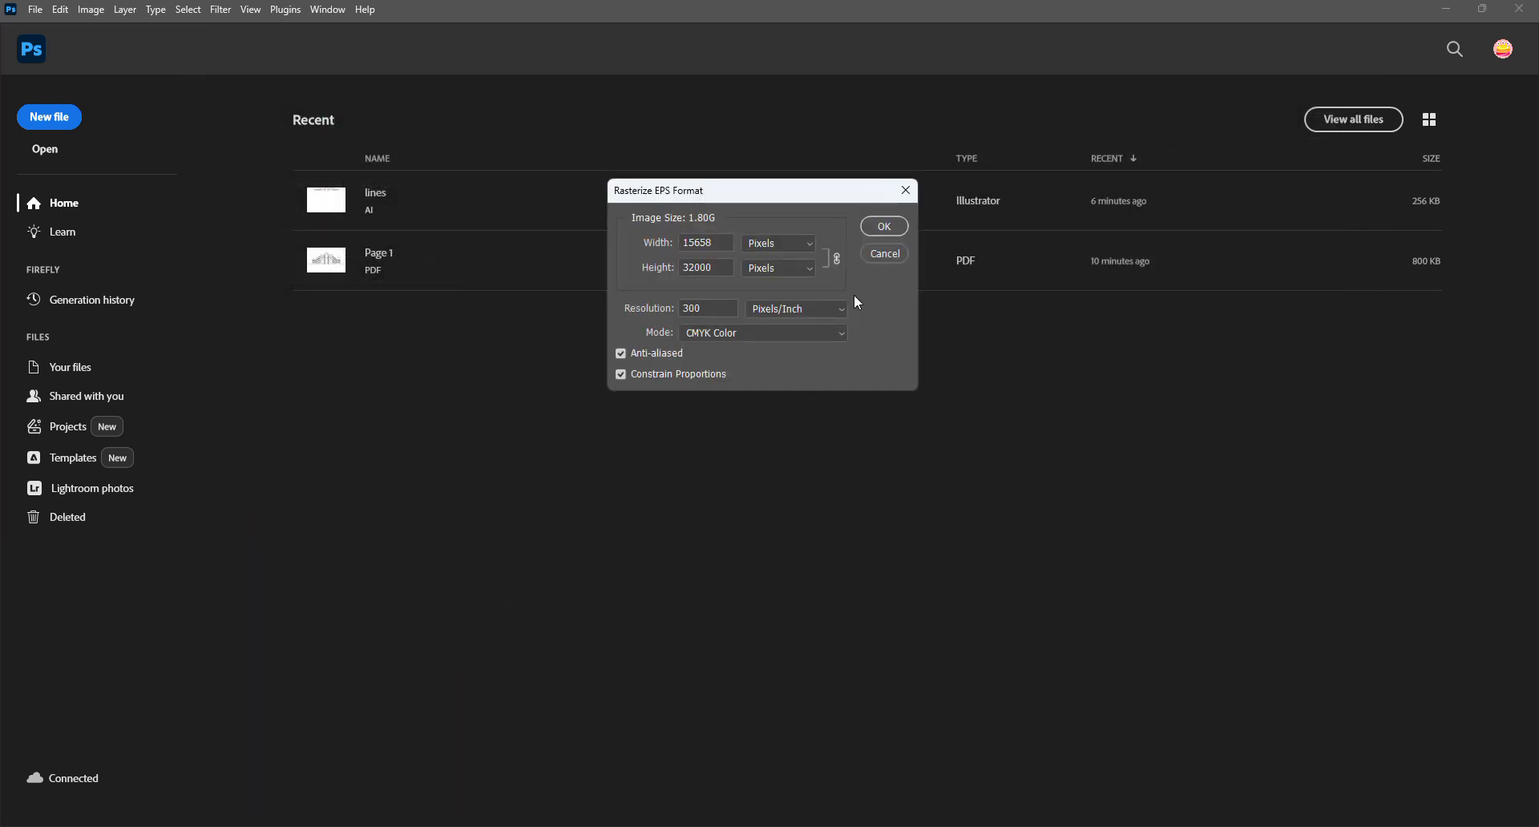
# Change the height unit to inches and rasterize the line drawing with the other import settings as offered.
pyautogui.click(773, 269)
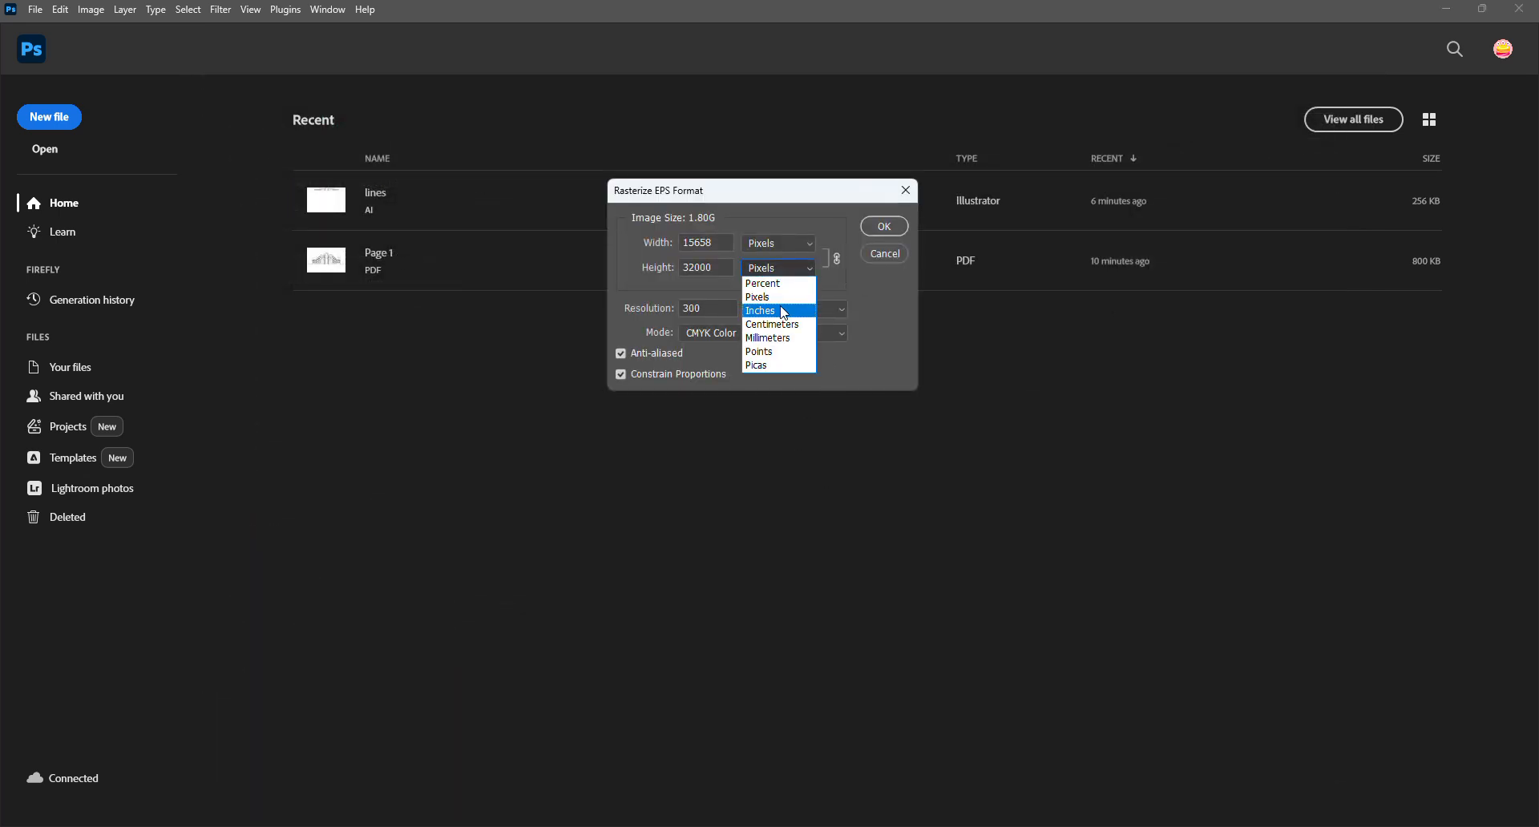
pyautogui.click(769, 310)
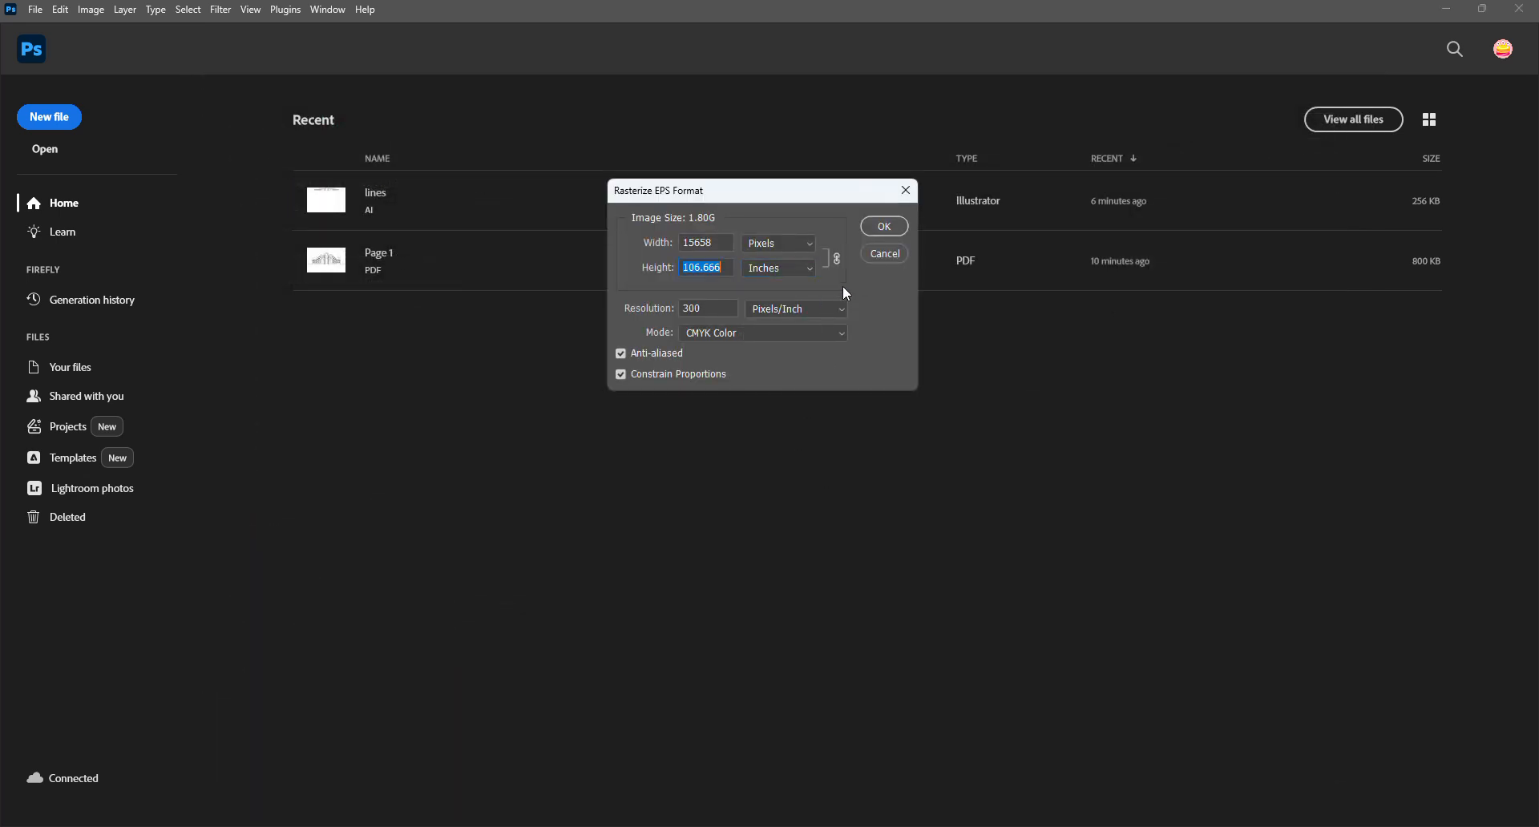
pyautogui.click(879, 228)
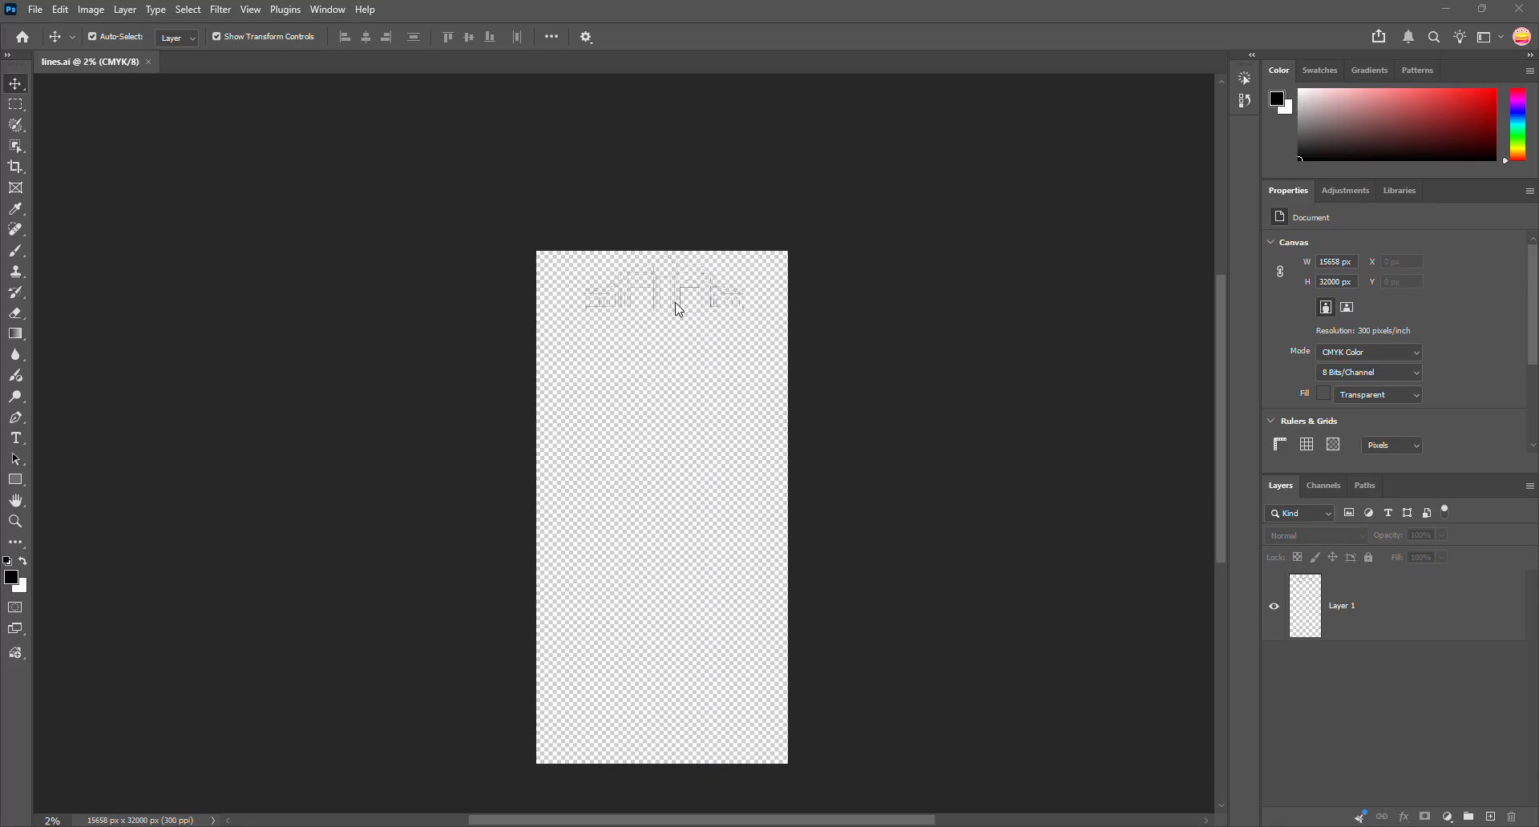
pyautogui.hscroll(-1, 675, 307)
pyautogui.scroll(1, 689, 299)
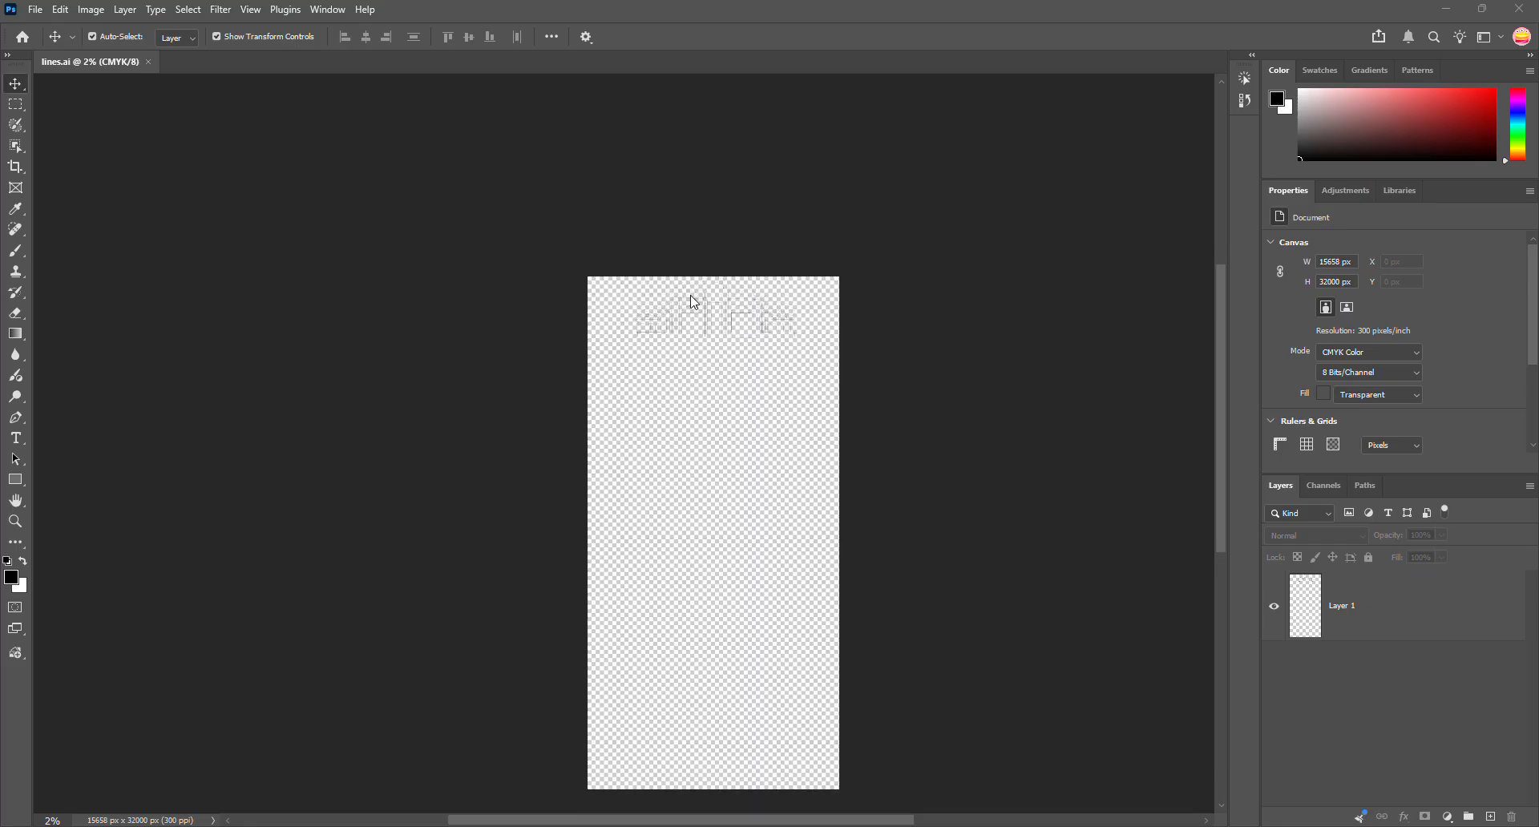
pyautogui.scroll(1, 750, 305)
pyautogui.scroll(-1, 716, 303)
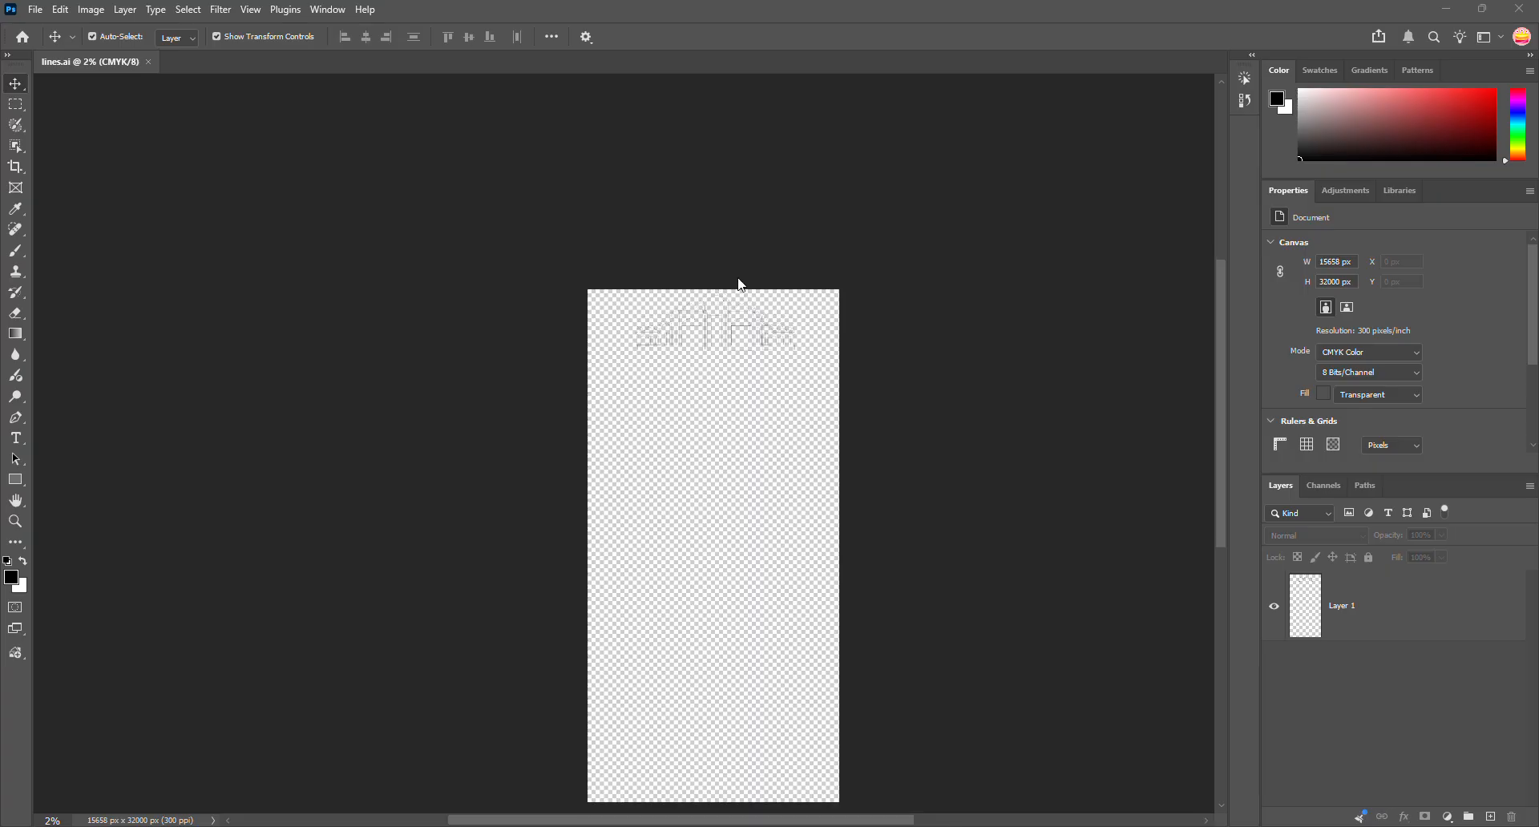
# Examine the imported line drawing's detail and its placement on the oversized canvas.
pyautogui.keyDown('alt'); pyautogui.scroll(3, 783, 247); pyautogui.keyUp('alt')
pyautogui.keyDown('alt'); pyautogui.scroll(4, 801, 254); pyautogui.keyUp('alt')
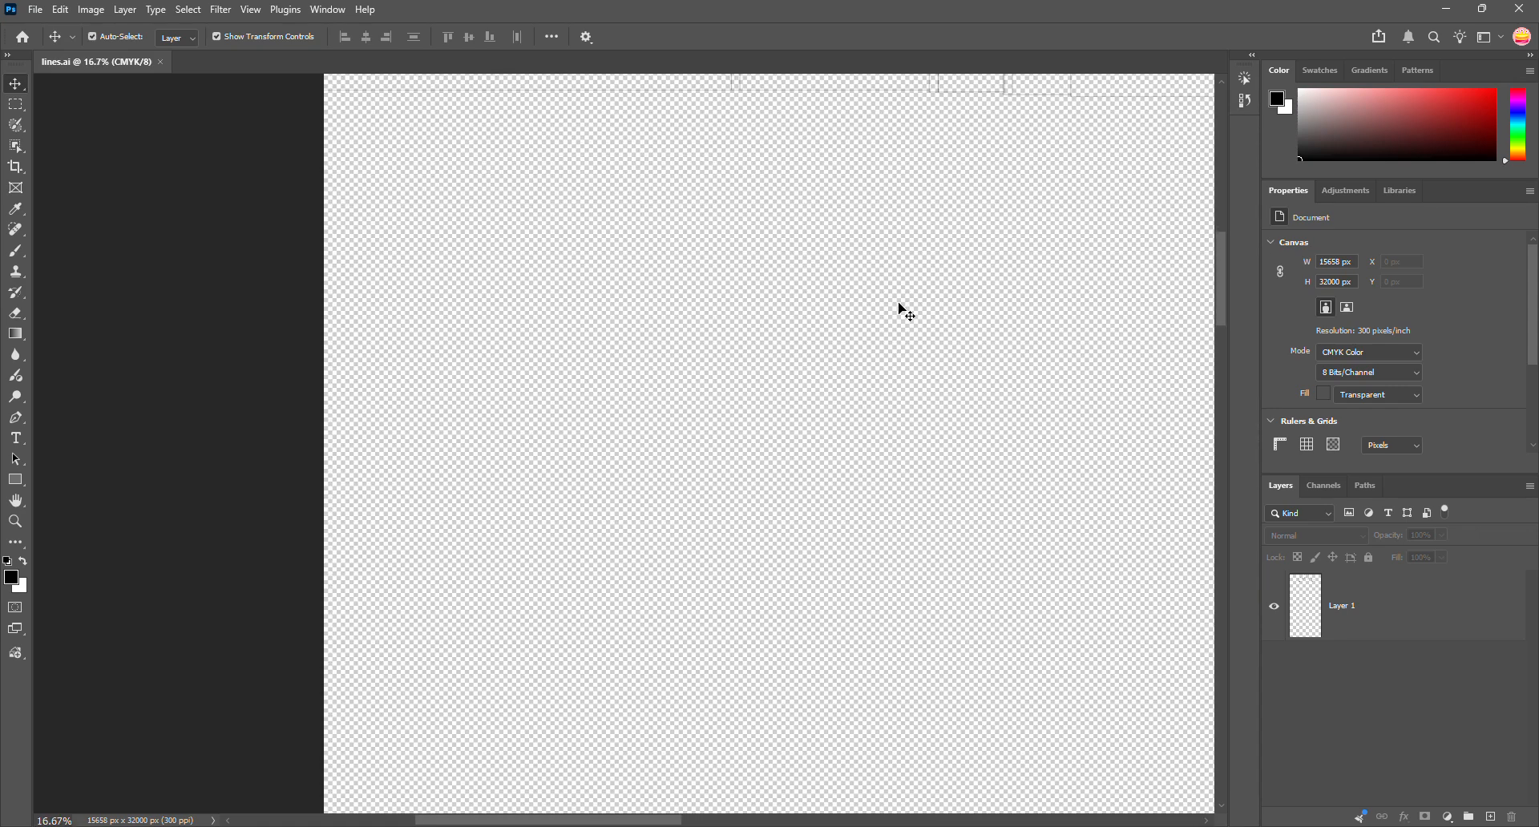
pyautogui.scroll(5, 902, 312)
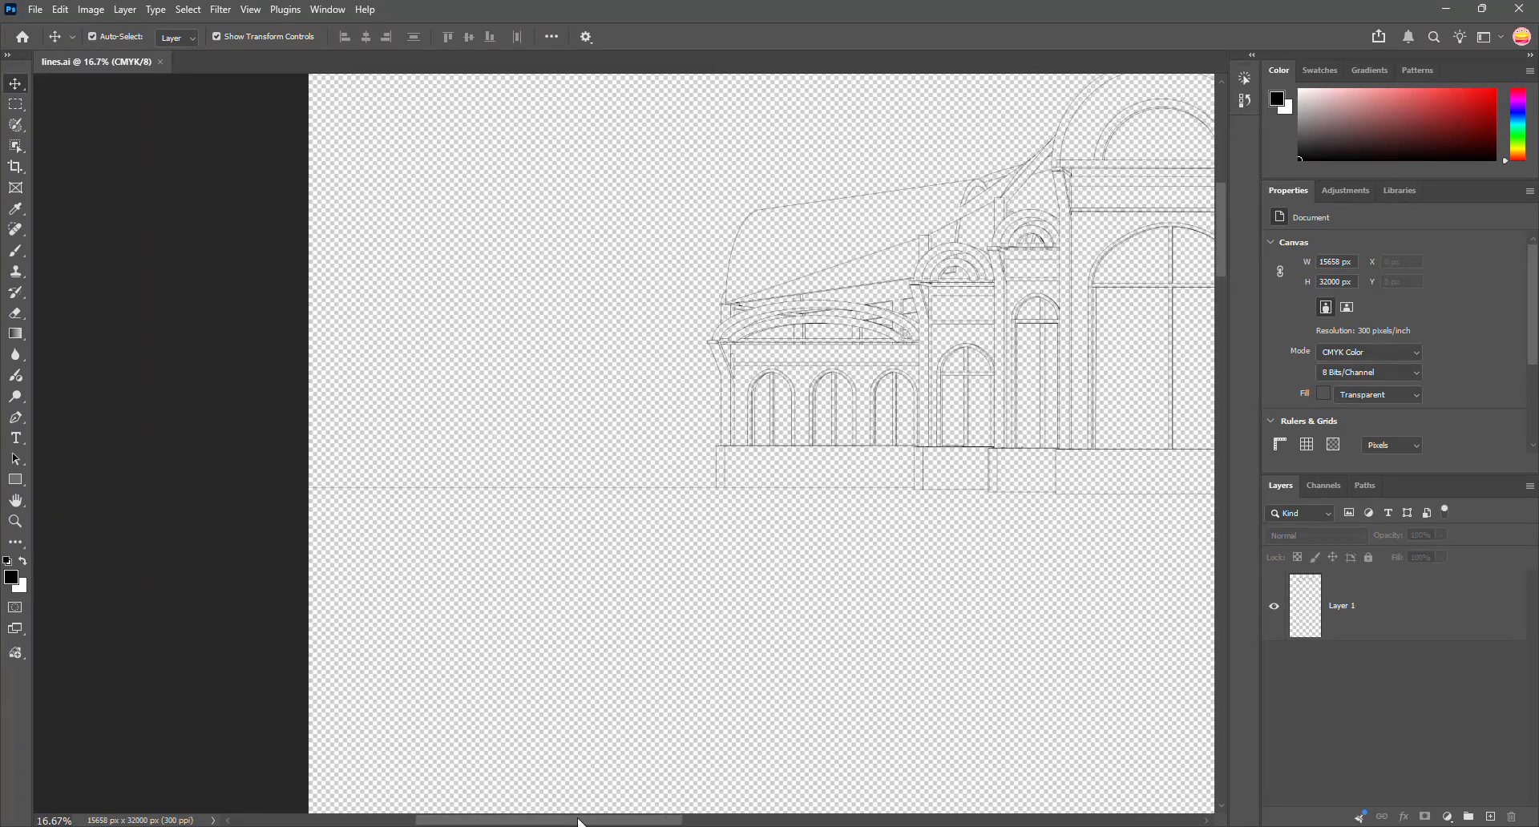
pyautogui.moveTo(581, 820); pyautogui.dragTo(728, 821)
pyautogui.scroll(3, 759, 360)
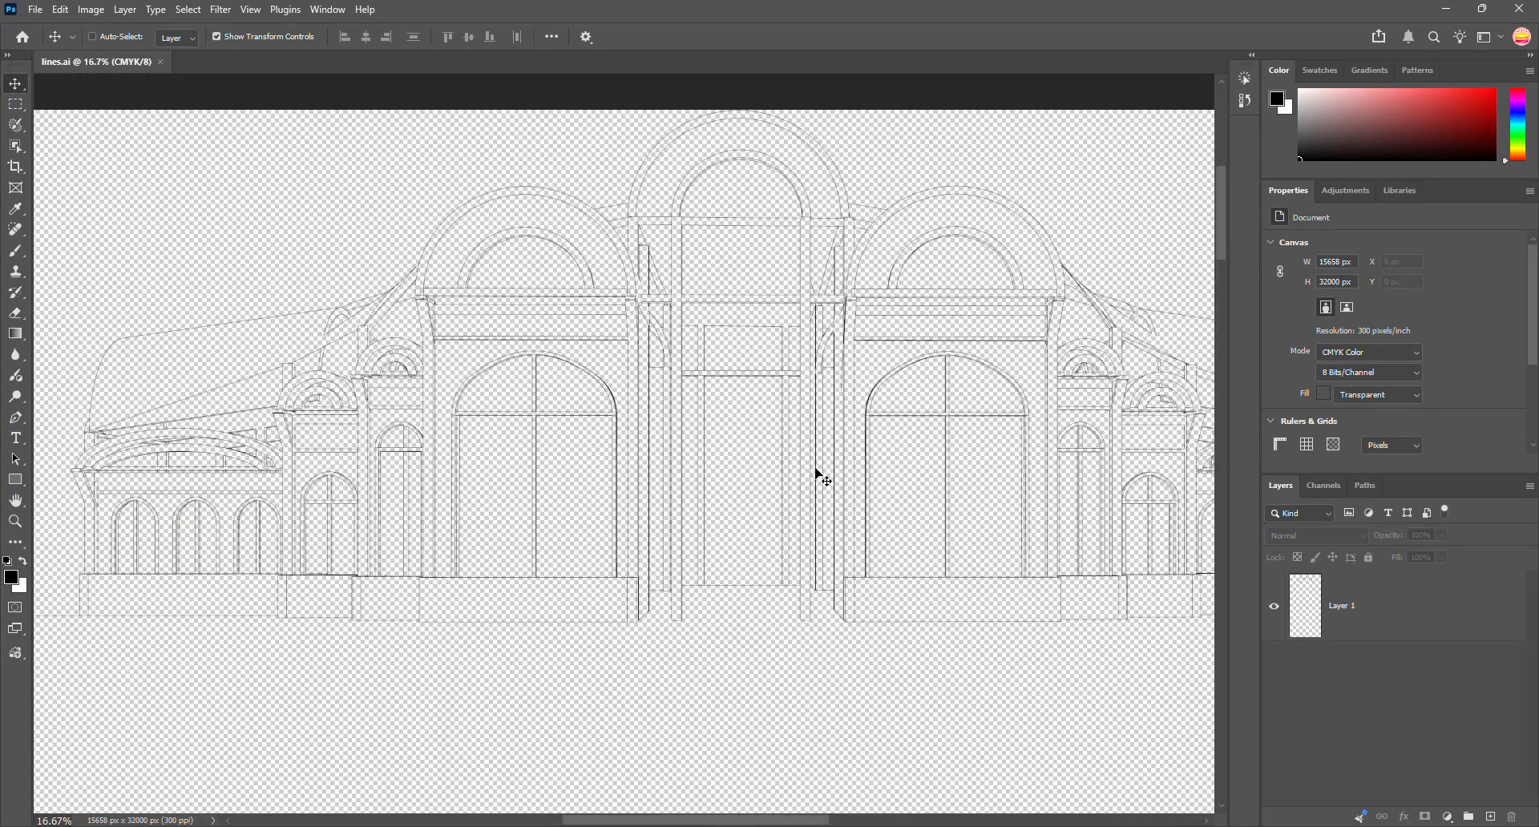
pyautogui.keyDown('alt'); pyautogui.scroll(-3, 823, 479); pyautogui.keyUp('alt')
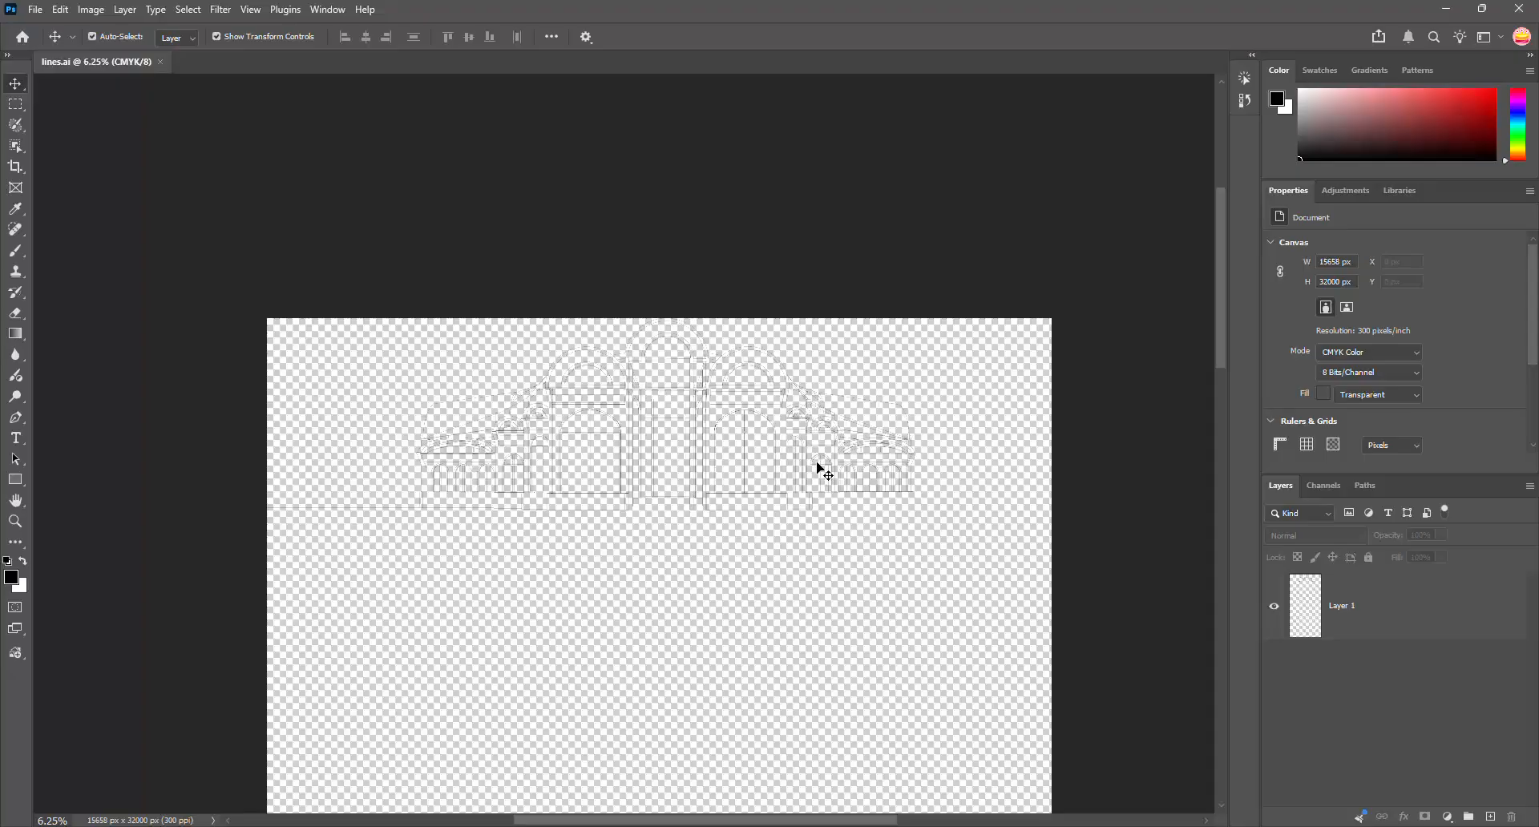
pyautogui.scroll(-1, 802, 462)
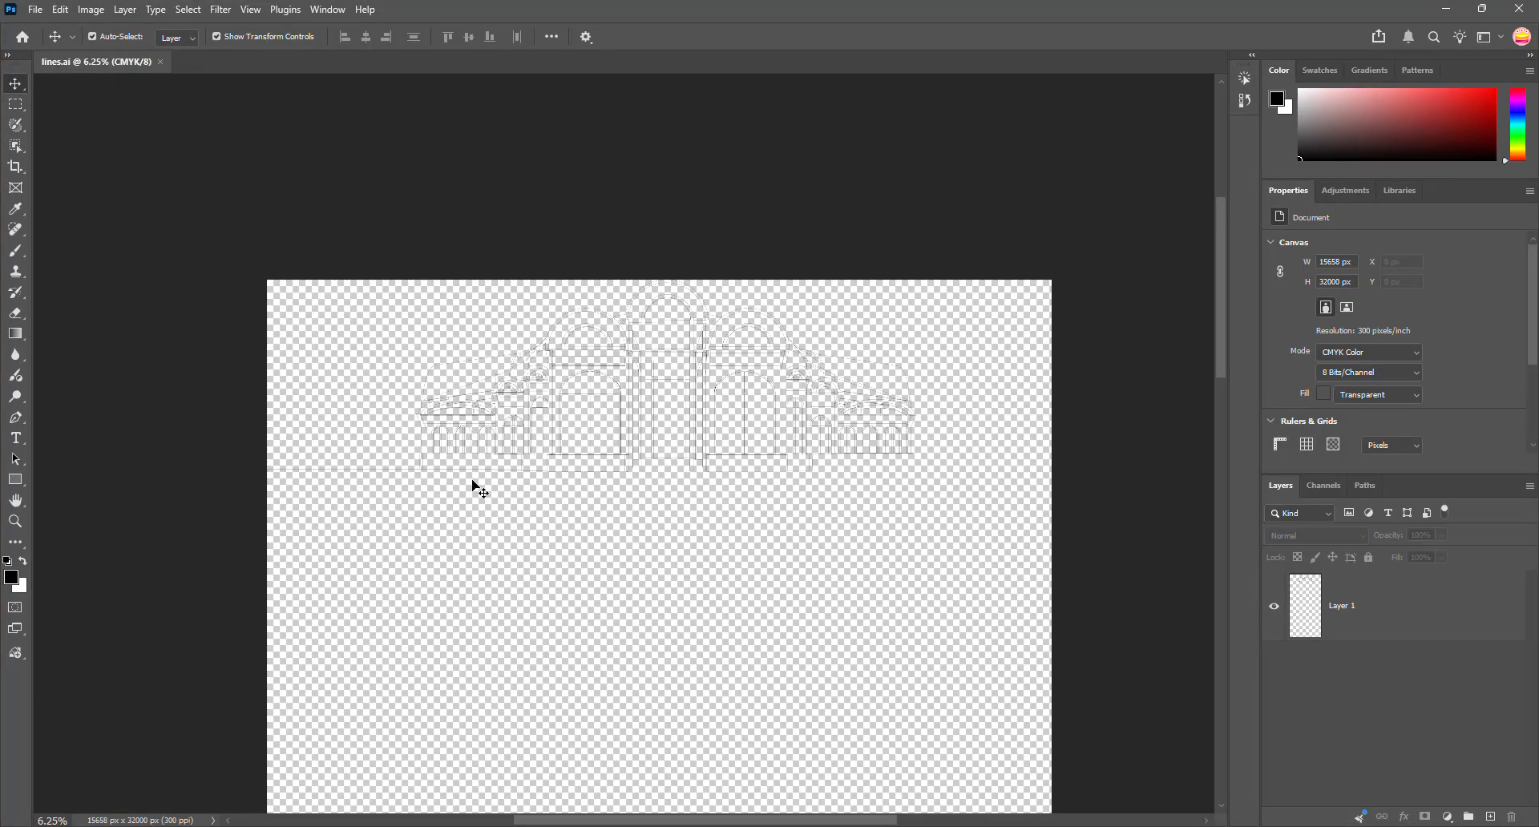
pyautogui.scroll(-1, 465, 429)
pyautogui.scroll(-1, 388, 522)
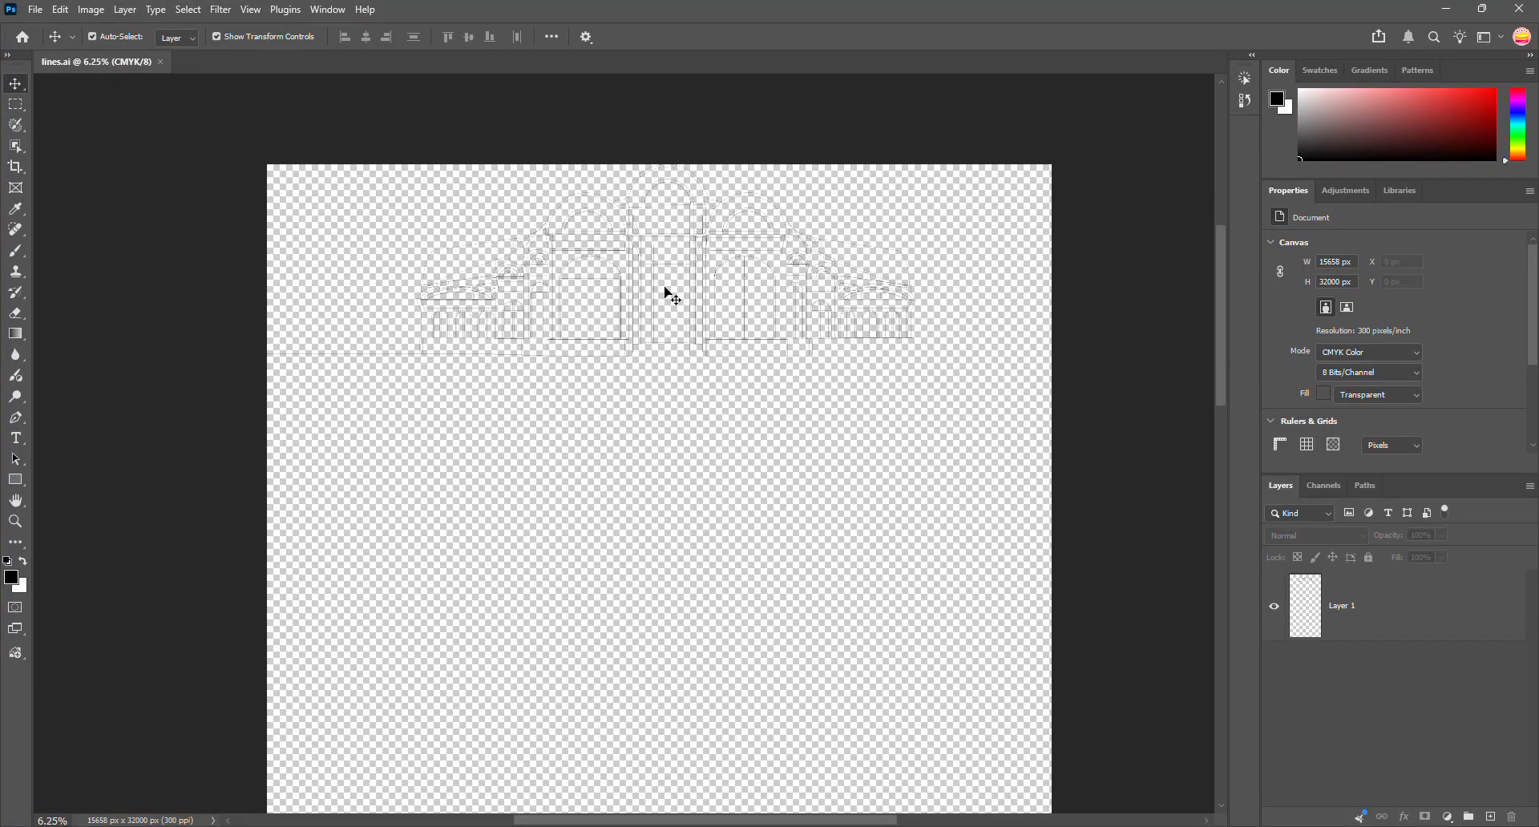
pyautogui.scroll(1, 681, 361)
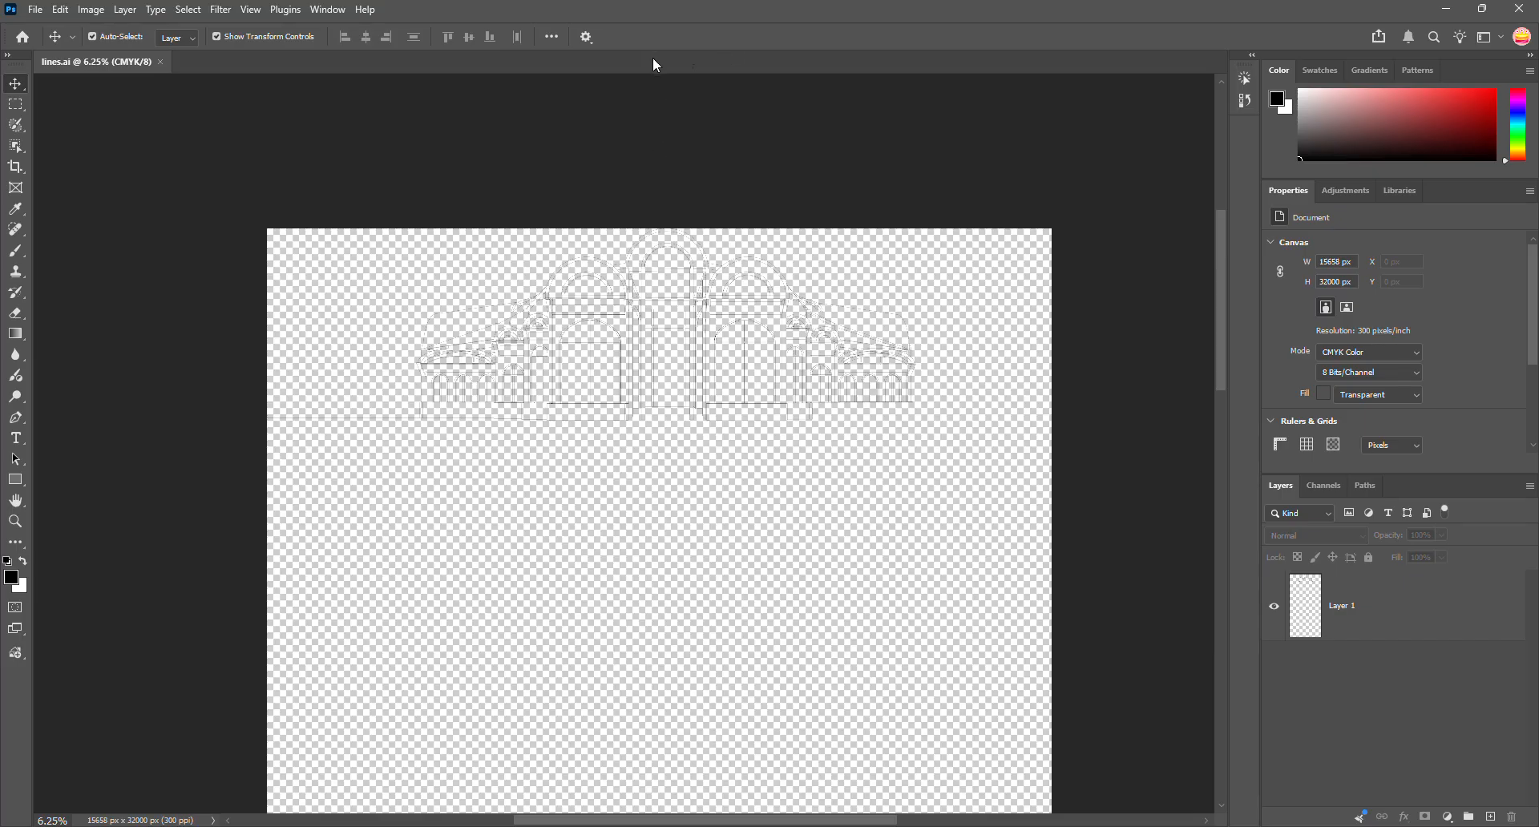
# Resize the canvas to 17 inches wide by 11 inches high, accepting the clipping.
pyautogui.click(62, 11)
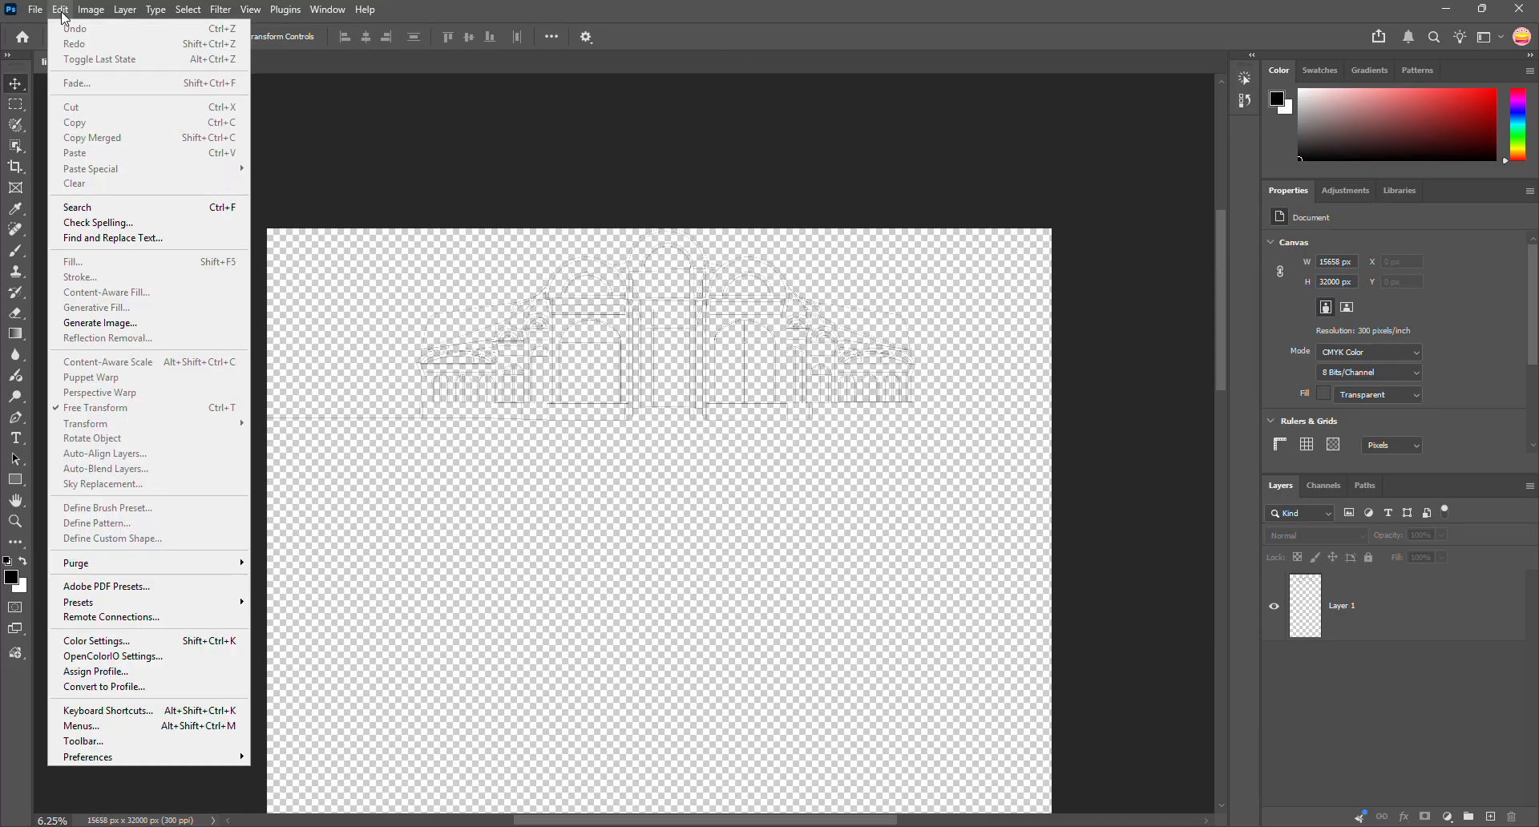
pyautogui.moveTo(90, 11)
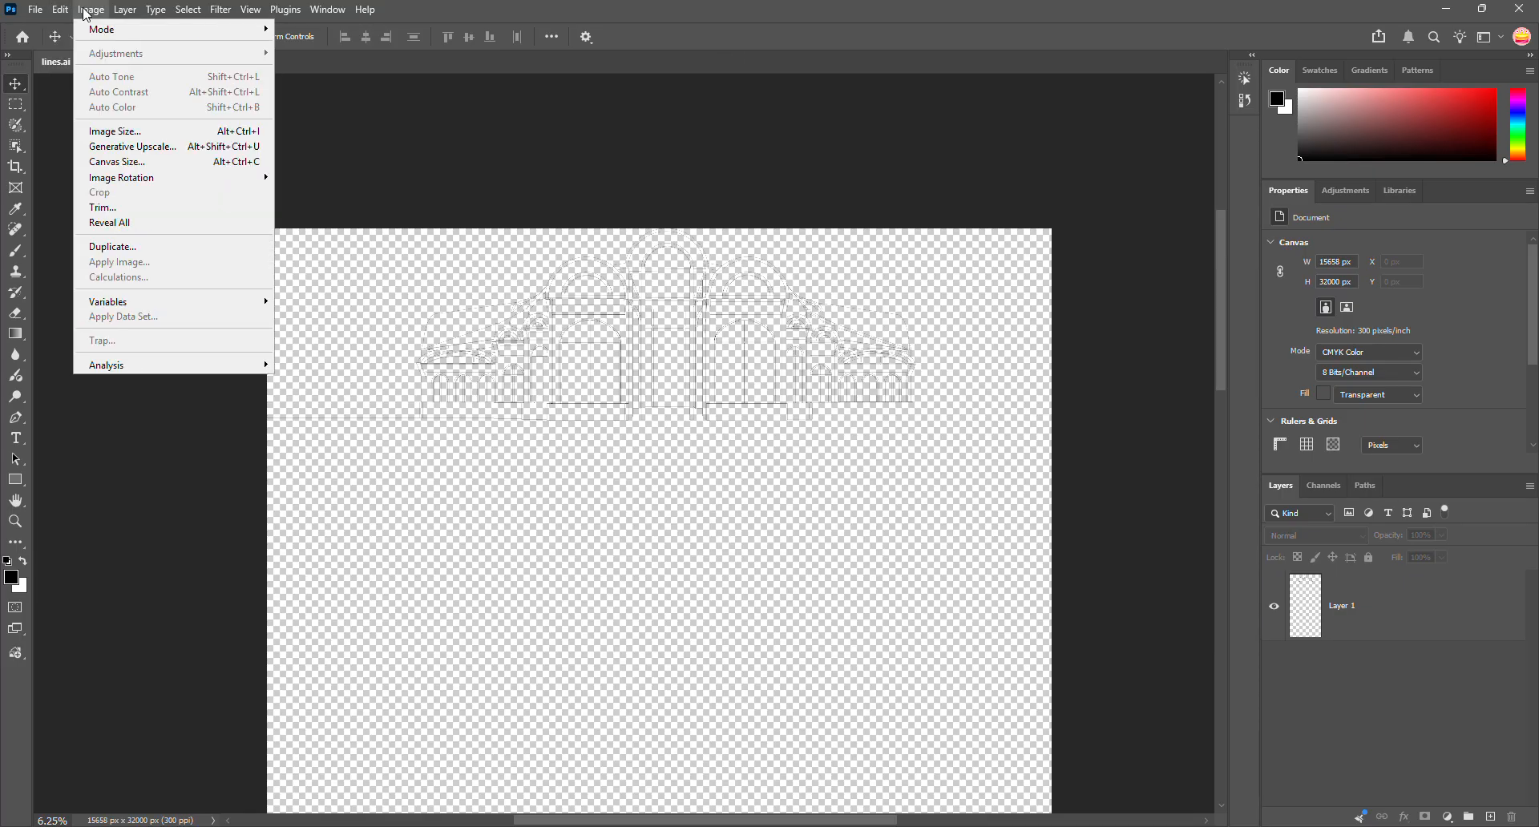
pyautogui.click(145, 164)
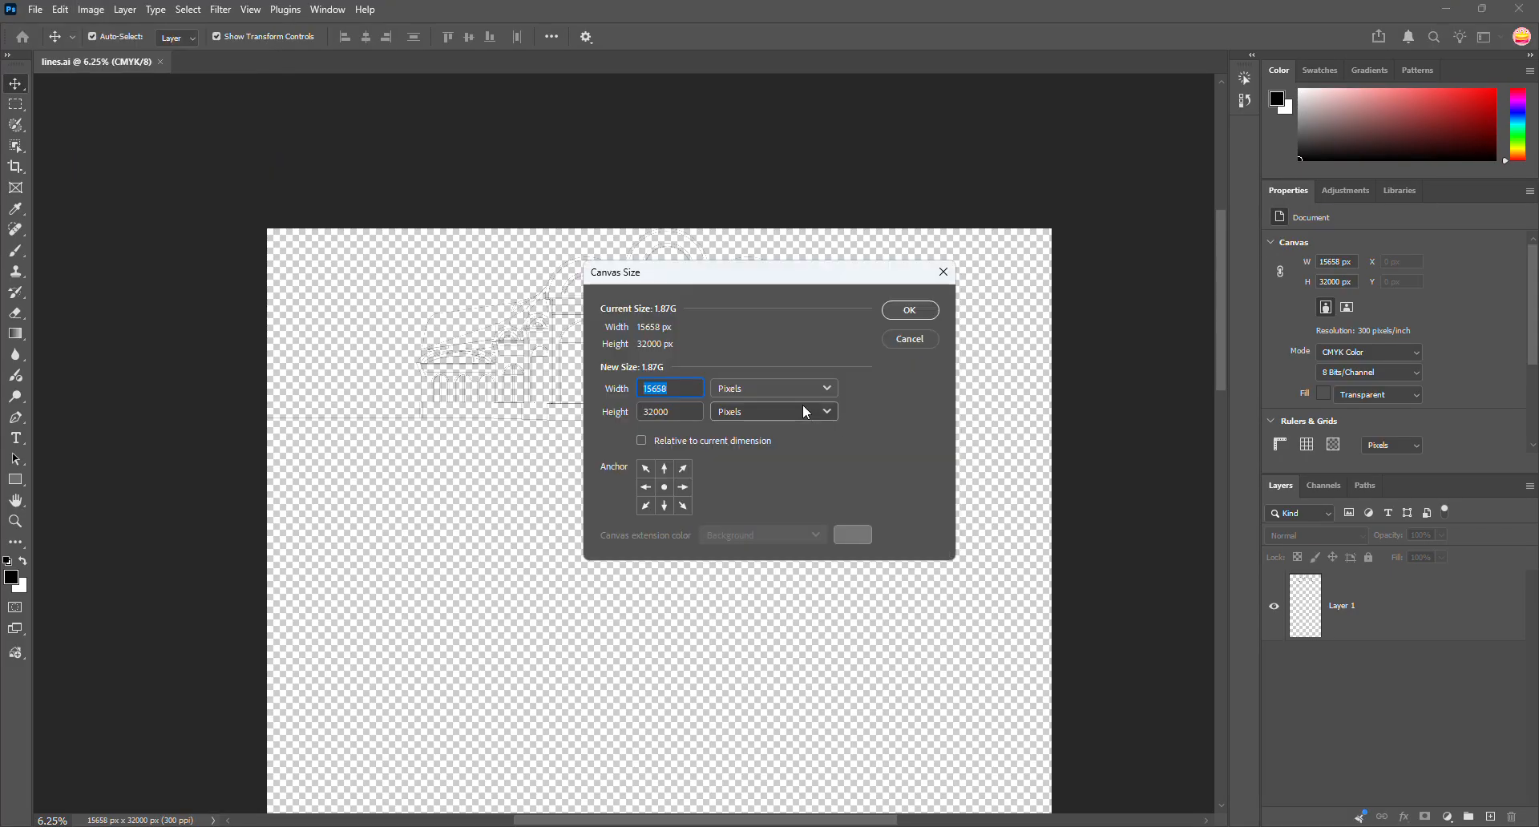
pyautogui.click(776, 390)
pyautogui.click(764, 431)
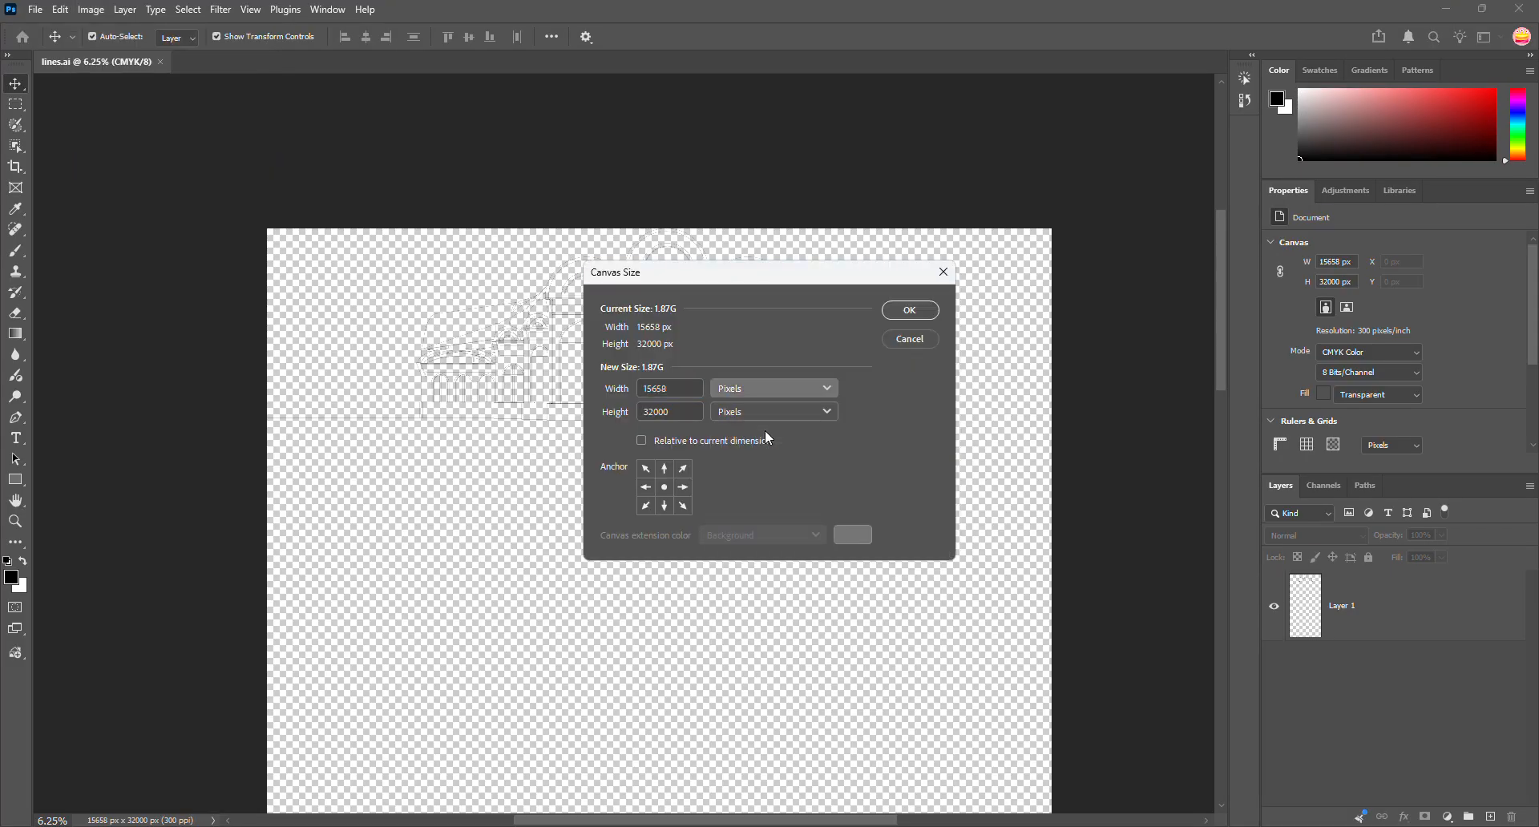
pyautogui.click(687, 391)
pyautogui.moveTo(682, 389); pyautogui.dragTo(553, 369)
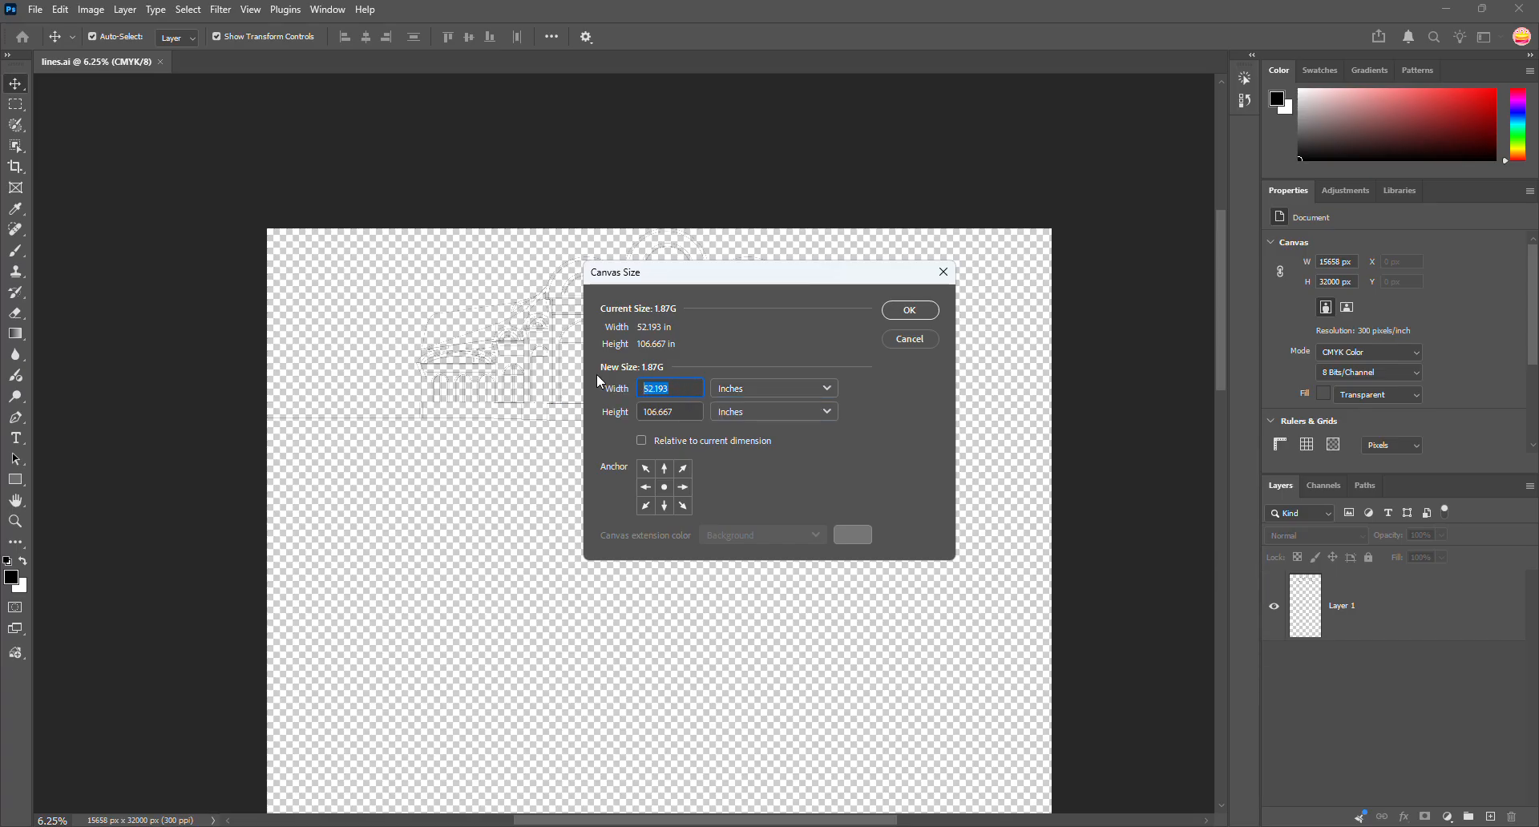
pyautogui.write('17')
pyautogui.press('Tab')
pyautogui.write('11')
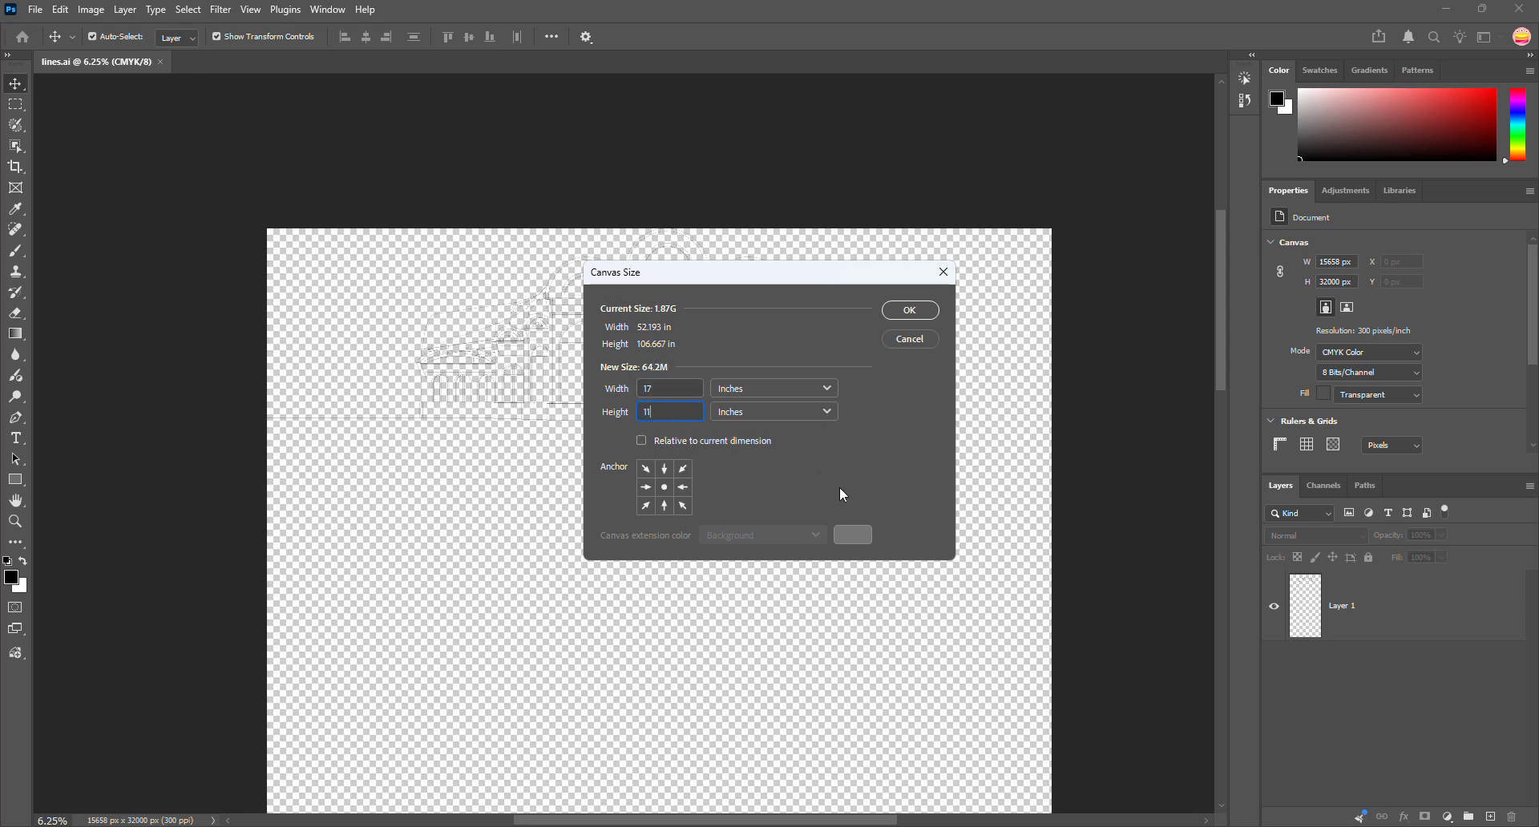
pyautogui.click(928, 314)
pyautogui.click(684, 33)
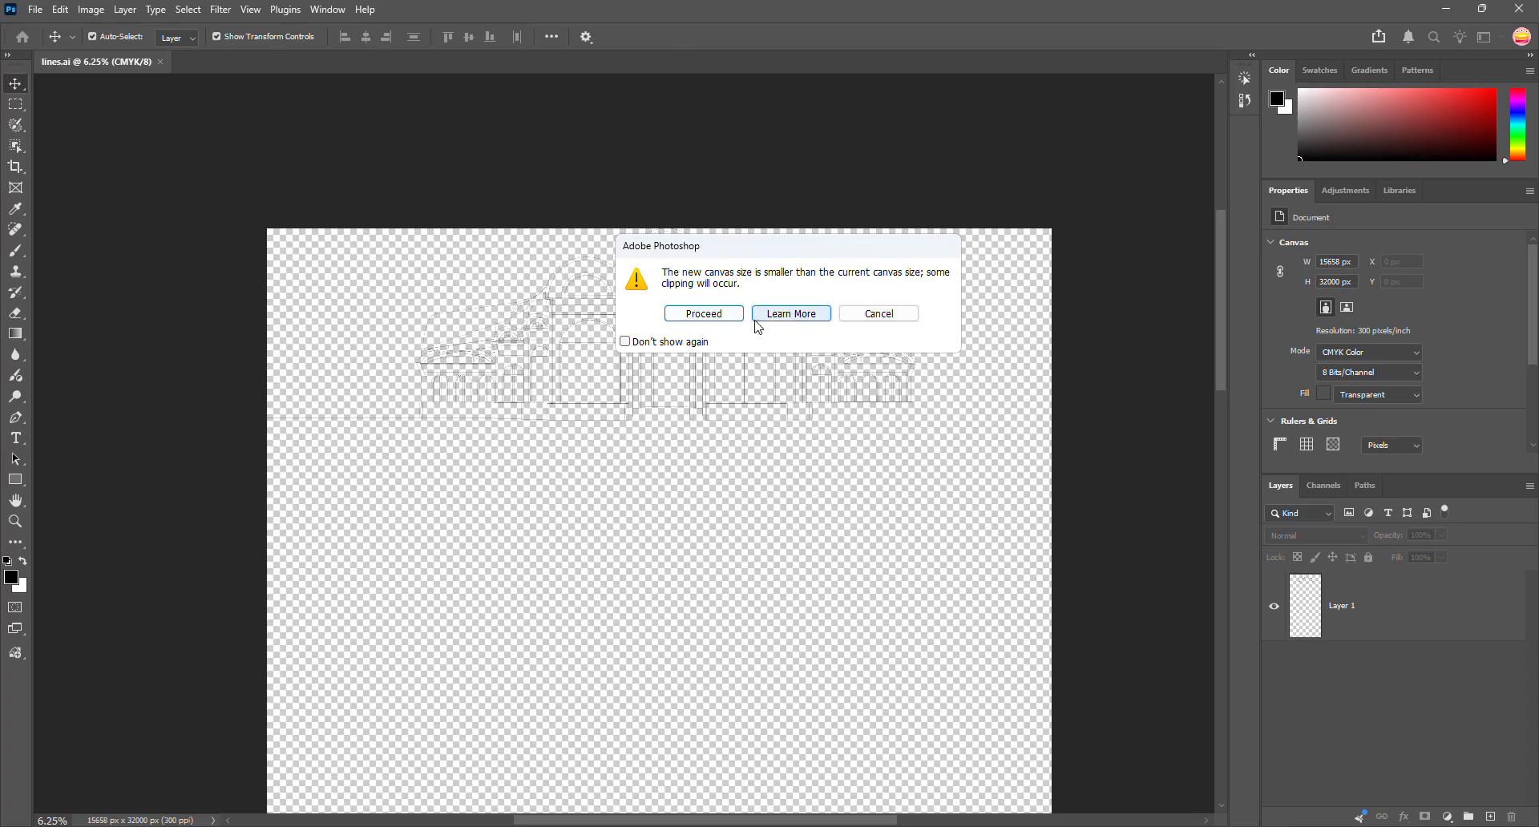
pyautogui.click(702, 313)
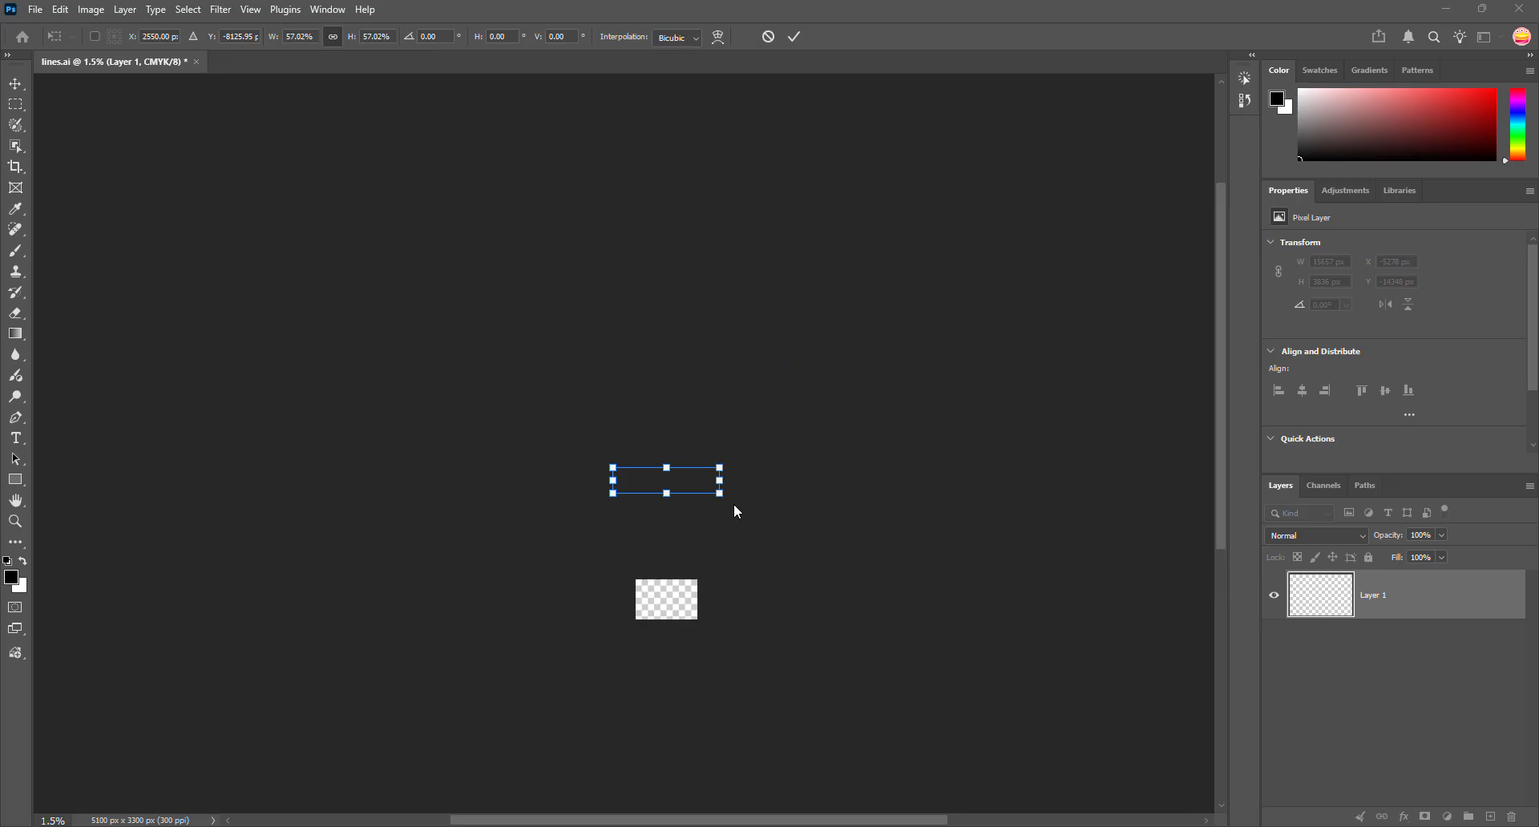
# Scale the line drawing layer to 57.02% and move it straight down onto the canvas.
pyautogui.scroll(2, 701, 570)
pyautogui.scroll(-1, 701, 570)
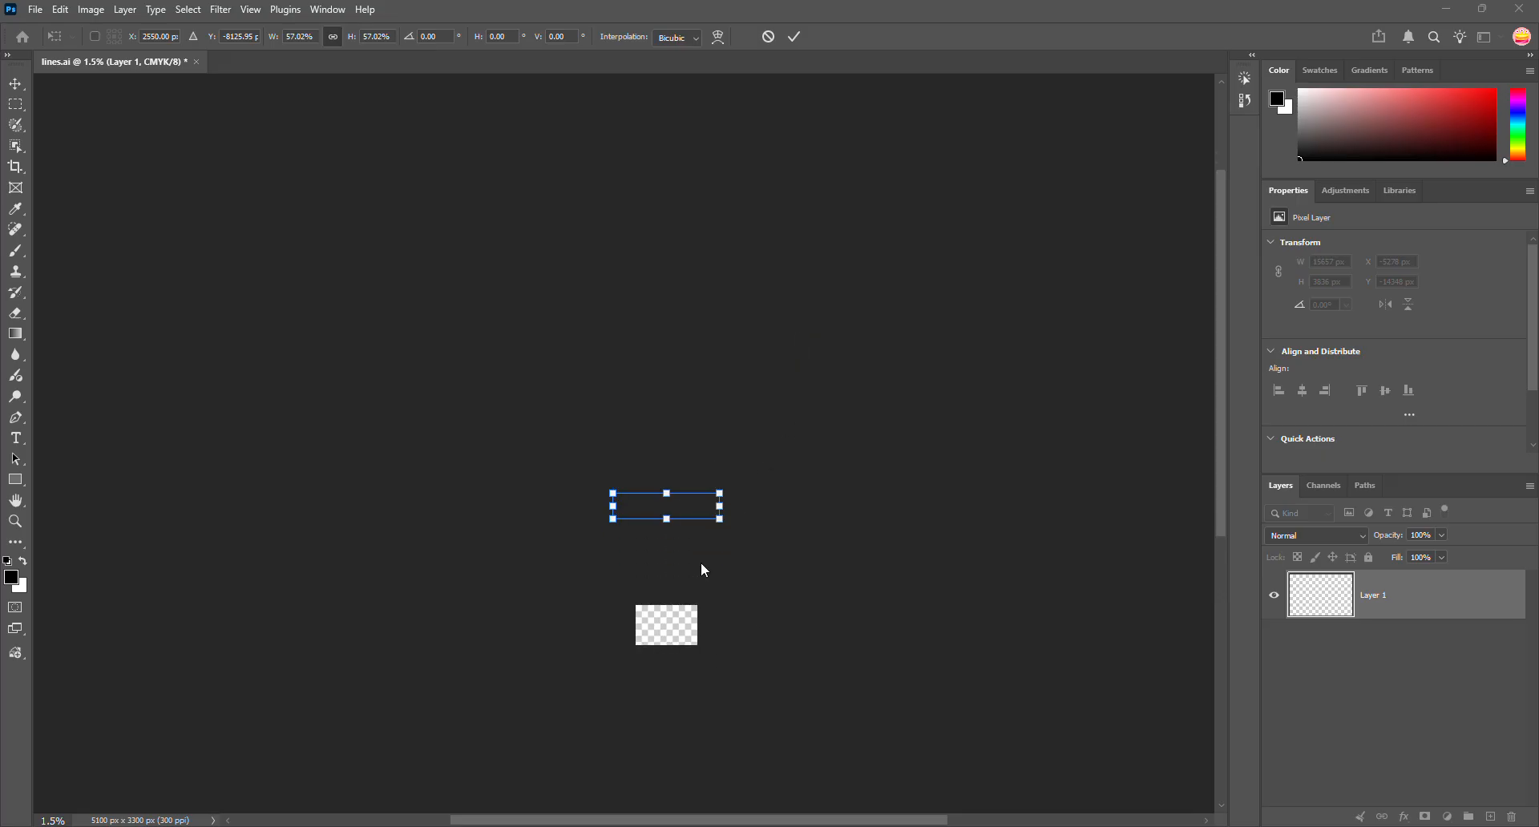
pyautogui.press('Return')
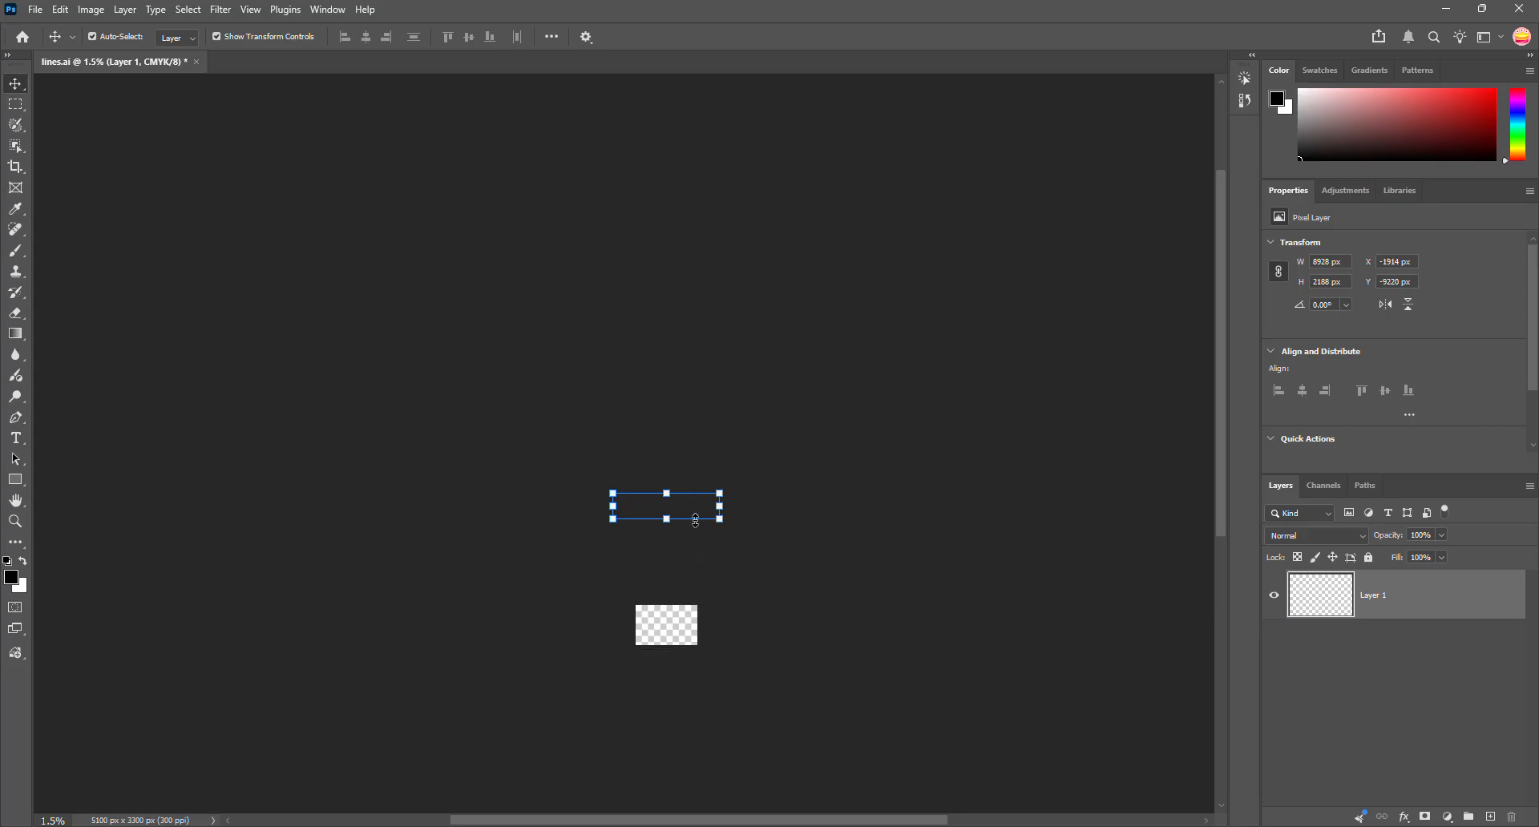
pyautogui.hotkey('ctrl', 't')
pyautogui.moveTo(697, 517); pyautogui.dragTo(700, 639)
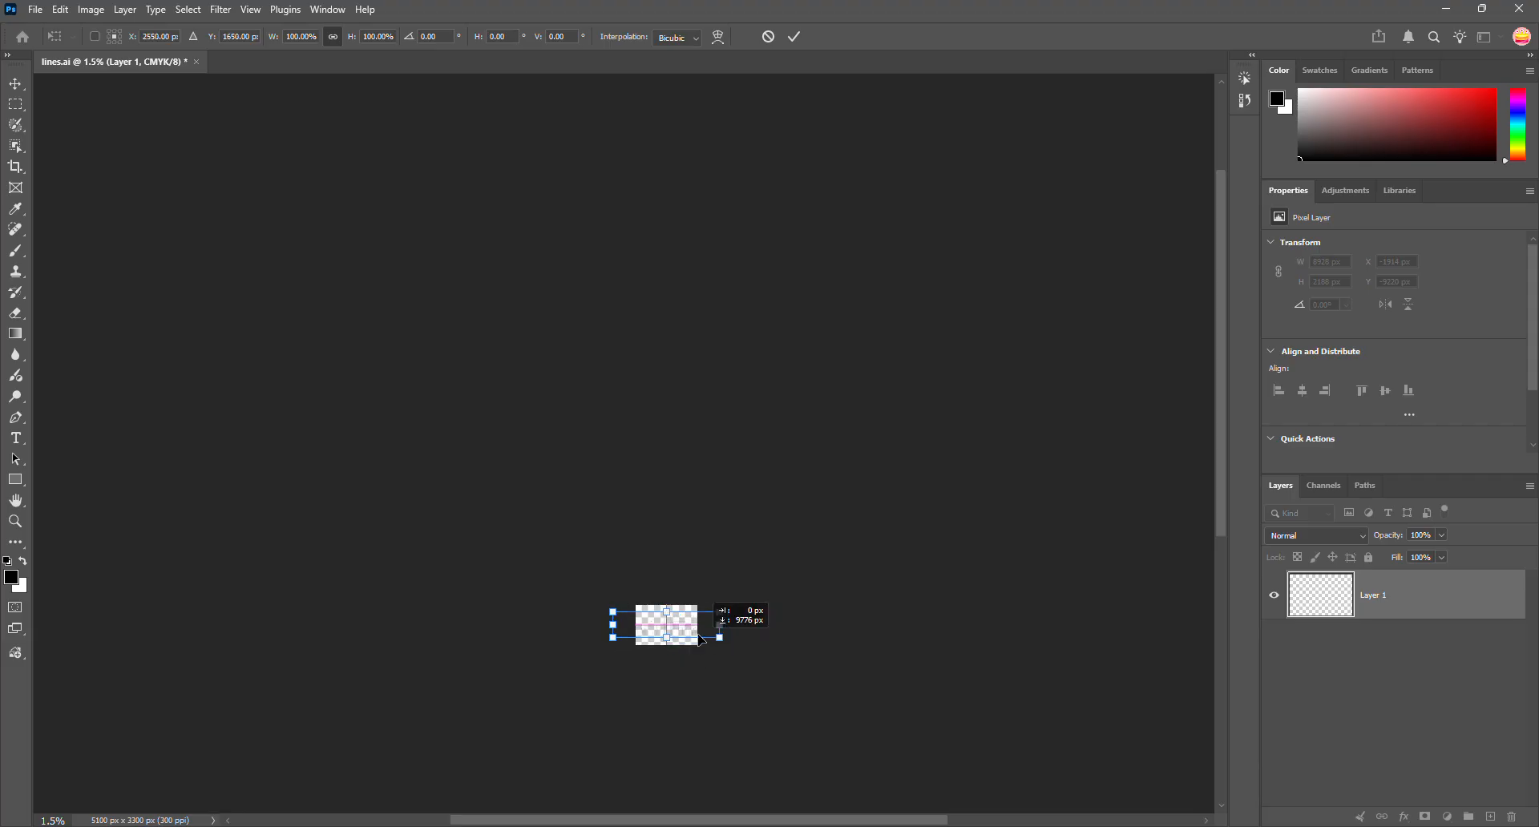
pyautogui.click(450, 229)
pyautogui.moveTo(408, 220); pyautogui.dragTo(337, 258)
pyautogui.moveTo(404, 239); pyautogui.dragTo(449, 254)
pyautogui.press('h')
pyautogui.moveTo(550, 439); pyautogui.dragTo(969, 593)
pyautogui.press('v')
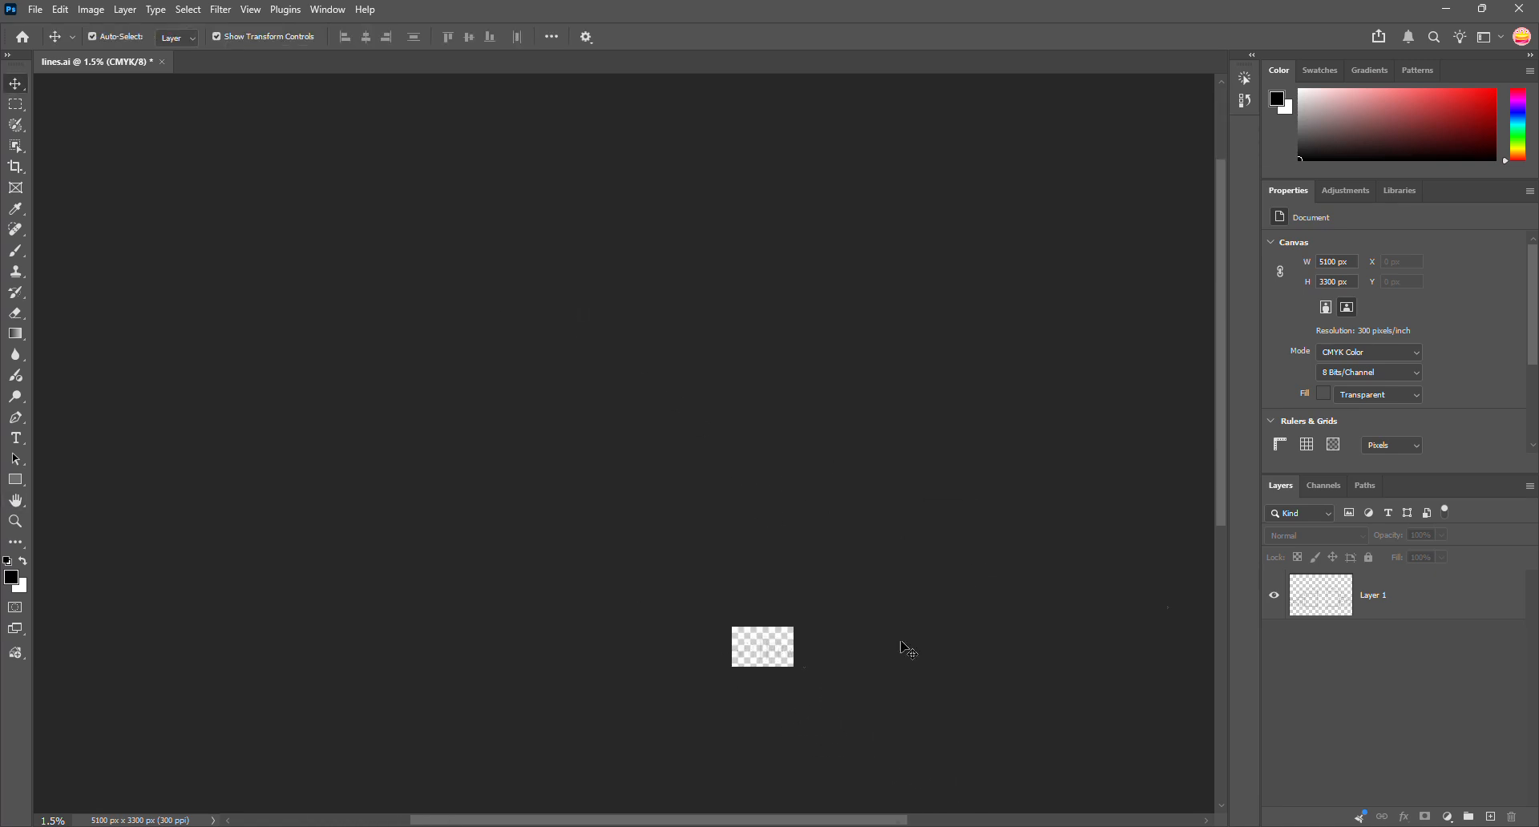
# Scale the line drawing on Layer 1 down proportionally to fit the canvas and center it horizontally.
pyautogui.click(1334, 603)
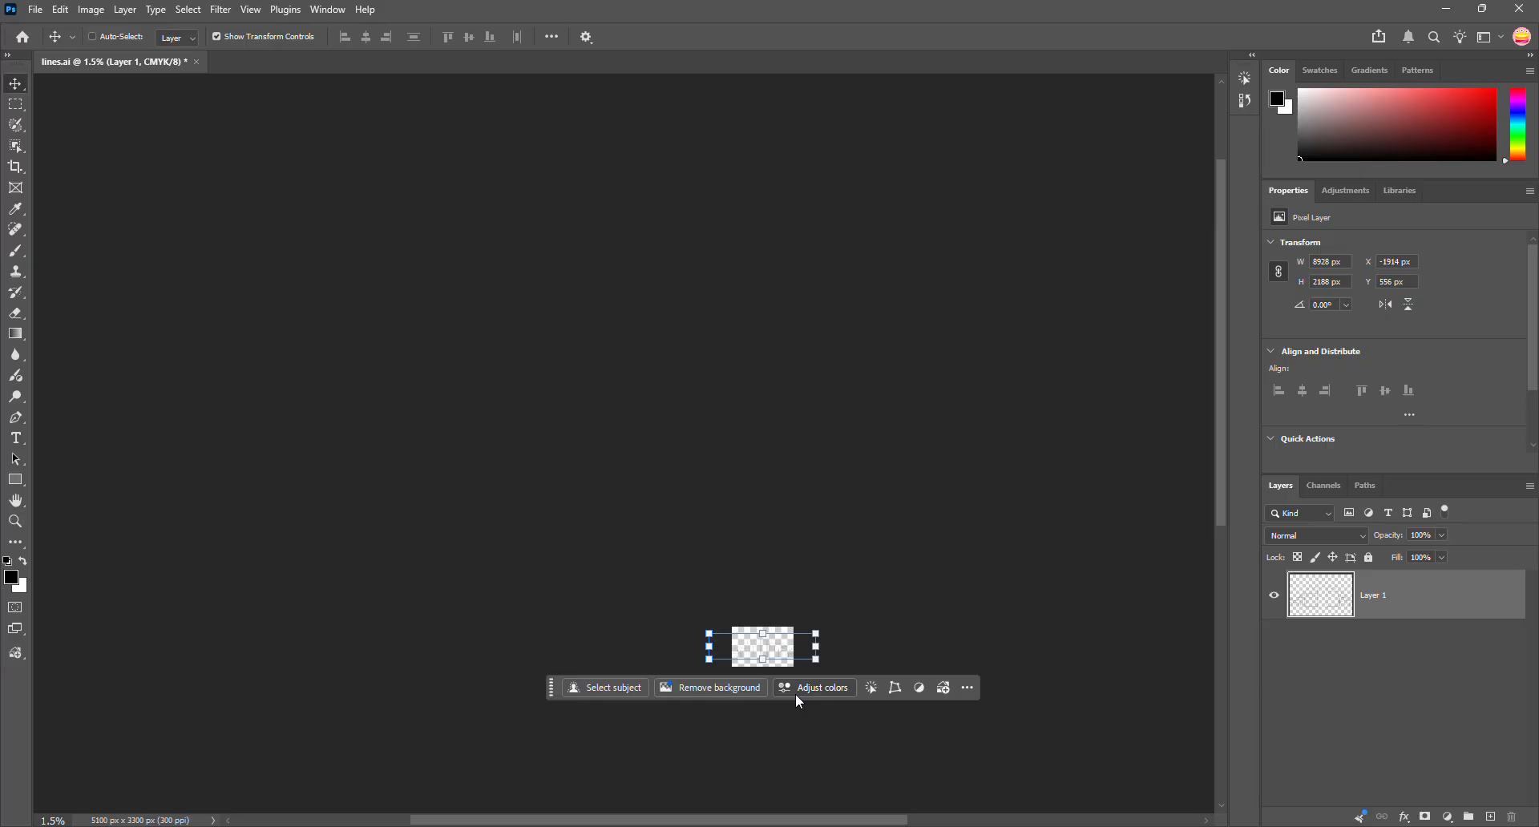
pyautogui.hotkey('ctrl', '+')
pyautogui.hotkey('ctrl', '+')
pyautogui.hotkey('ctrl', '+')
pyautogui.hotkey('ctrl', '+')
pyautogui.hotkey('ctrl', '+')
pyautogui.hotkey('ctrl', '+')
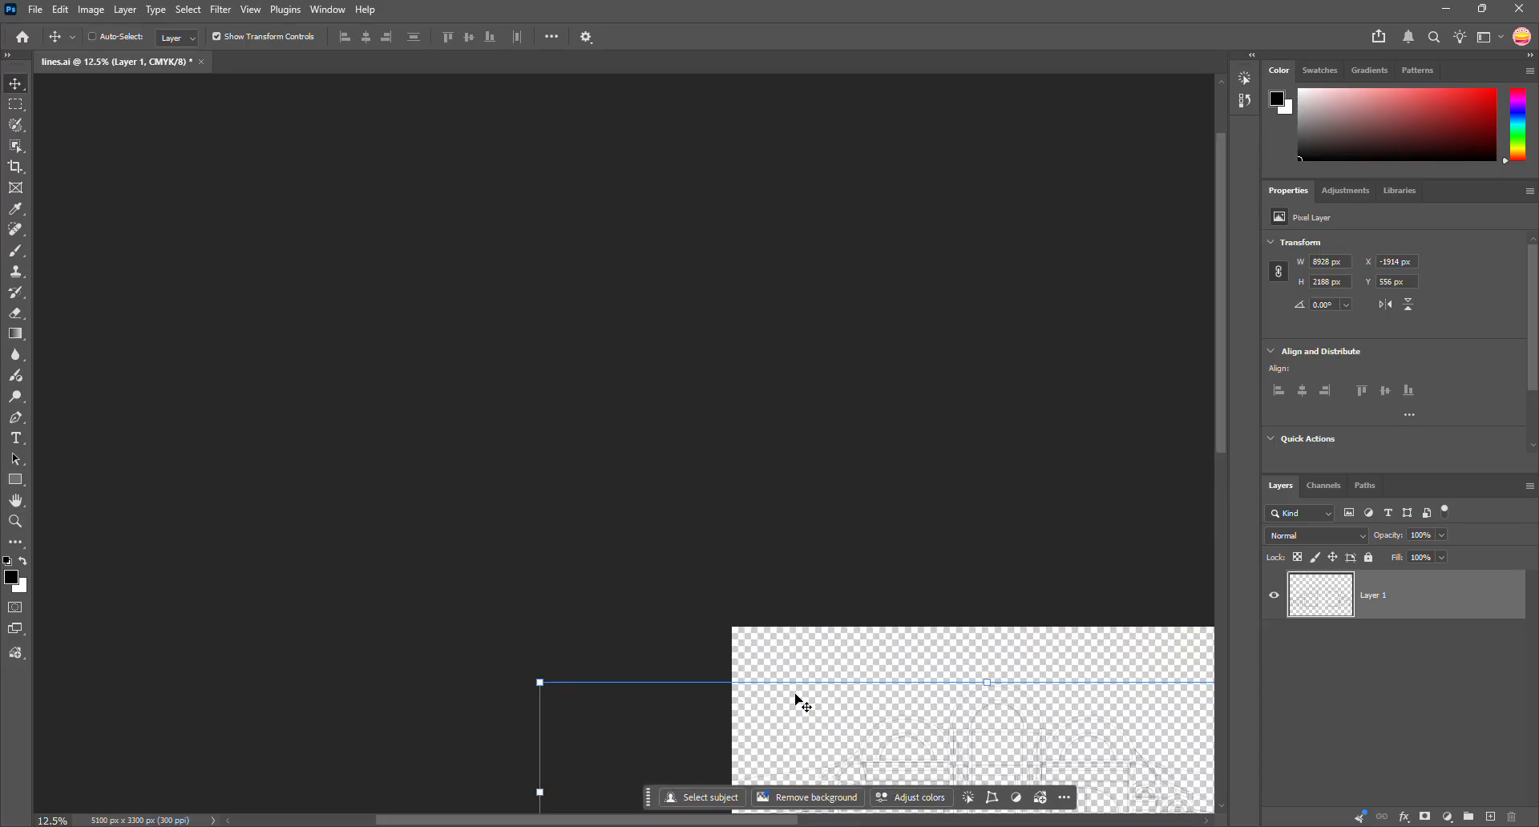
pyautogui.moveTo(687, 820); pyautogui.dragTo(779, 819)
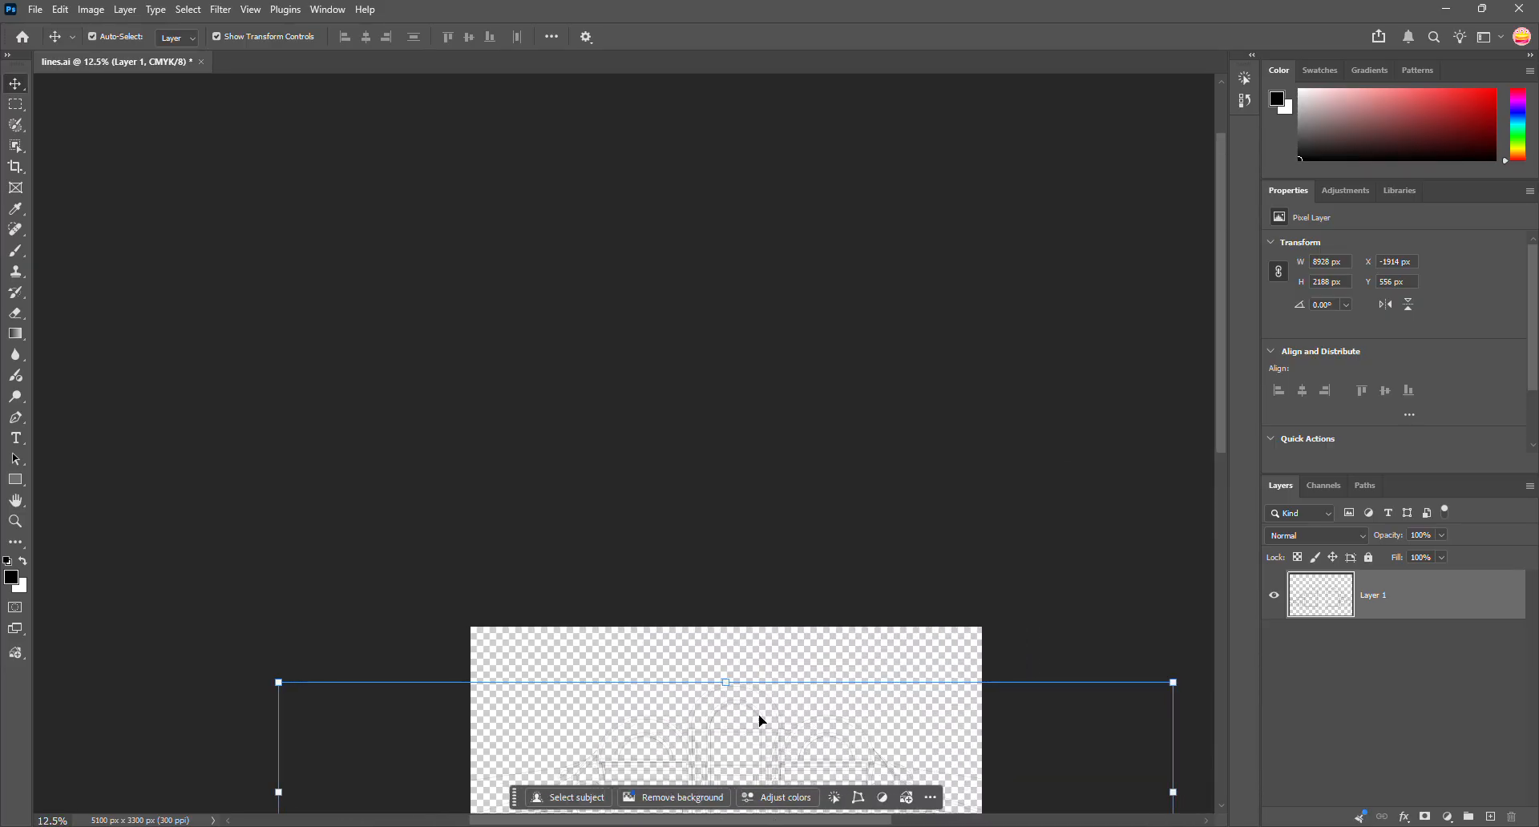
pyautogui.scroll(-6, 762, 536)
pyautogui.scroll(-3, 763, 532)
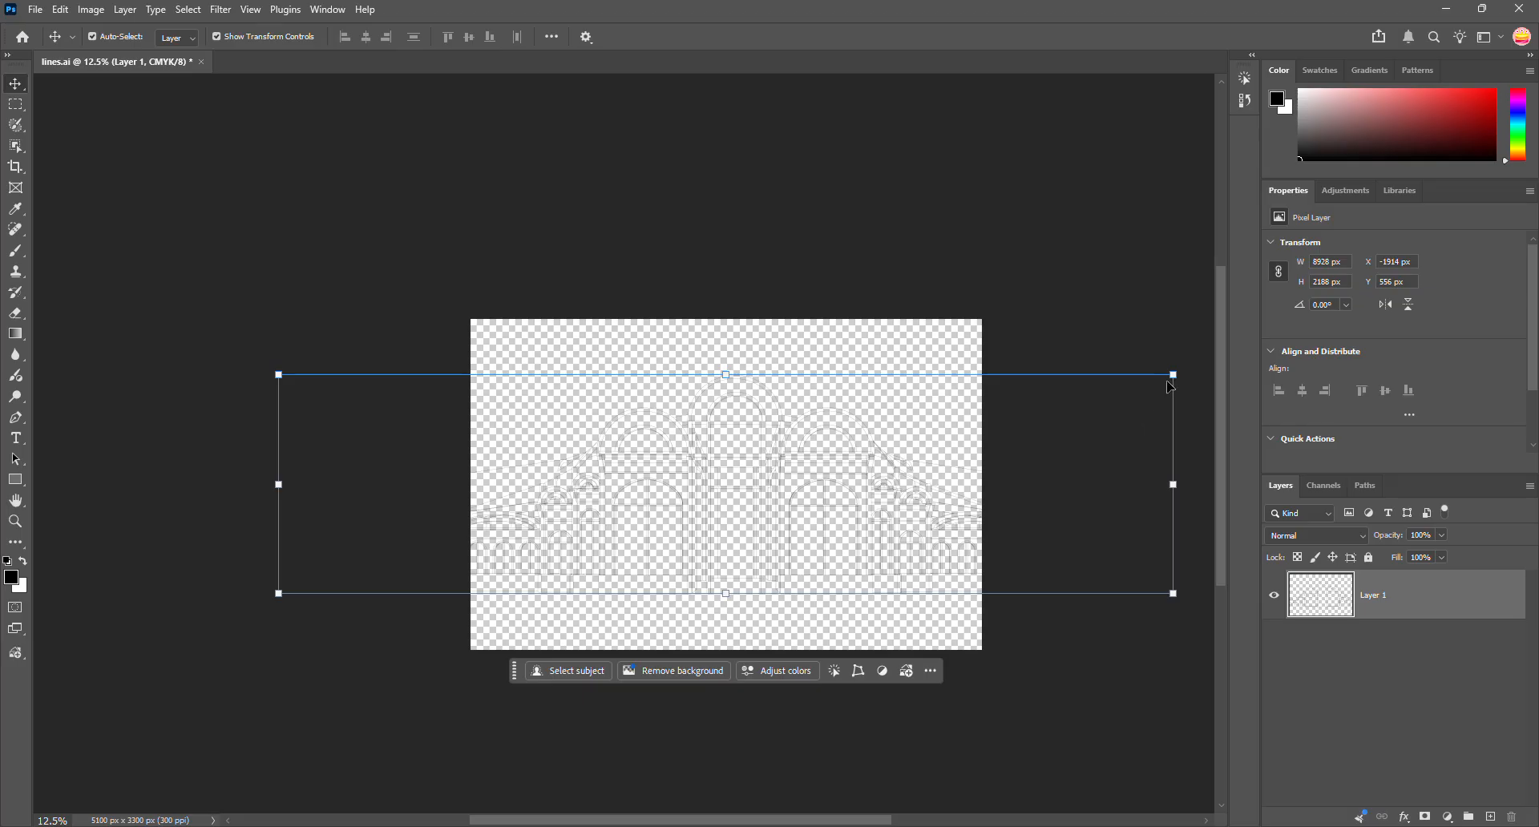
pyautogui.moveTo(1172, 374); pyautogui.dragTo(836, 464)
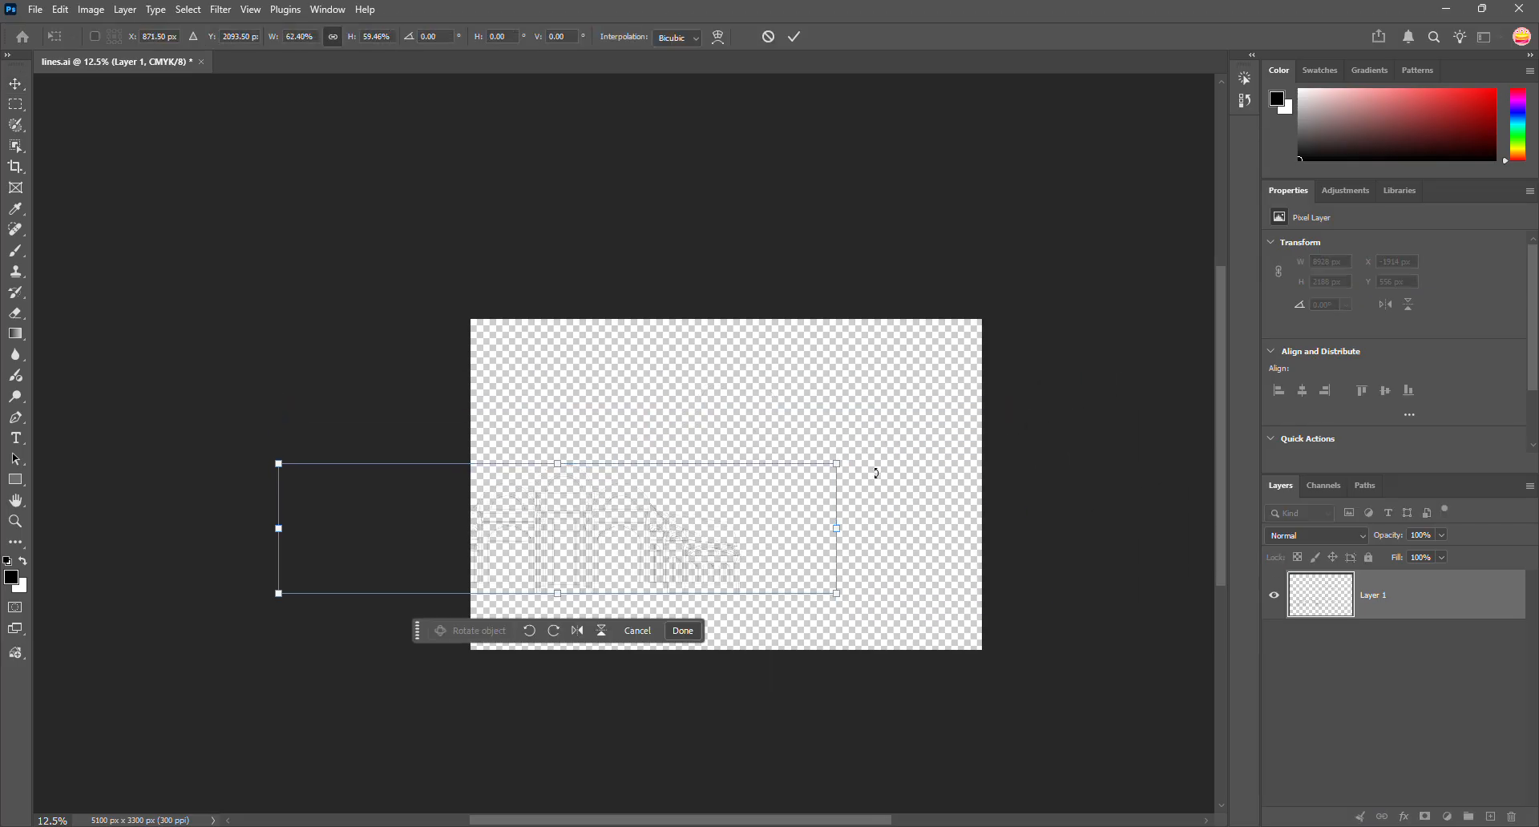
pyautogui.hotkey('ctrl', 'z')
pyautogui.moveTo(1175, 371); pyautogui.dragTo(734, 482)
pyautogui.moveTo(756, 555); pyautogui.dragTo(757, 555)
pyautogui.moveTo(573, 547); pyautogui.dragTo(795, 506)
pyautogui.press('Return')
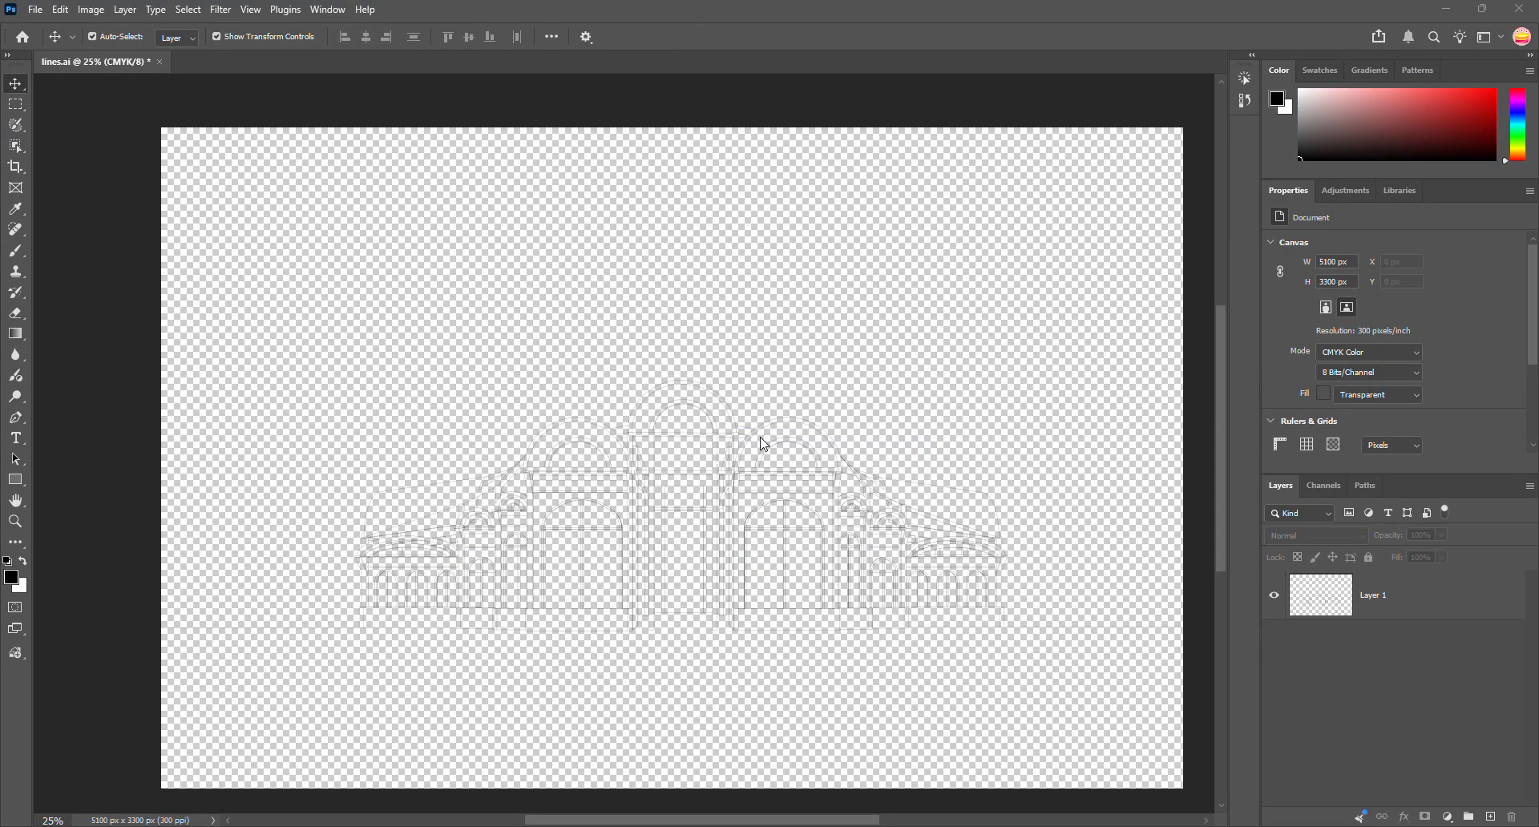
# Place the ViewCapture20260723_061717 image file into the lines document as a new layer.
pyautogui.scroll(-3, 716, 530)
pyautogui.scroll(3, 725, 517)
pyautogui.moveTo(1535, 462); pyautogui.dragTo(827, 366)
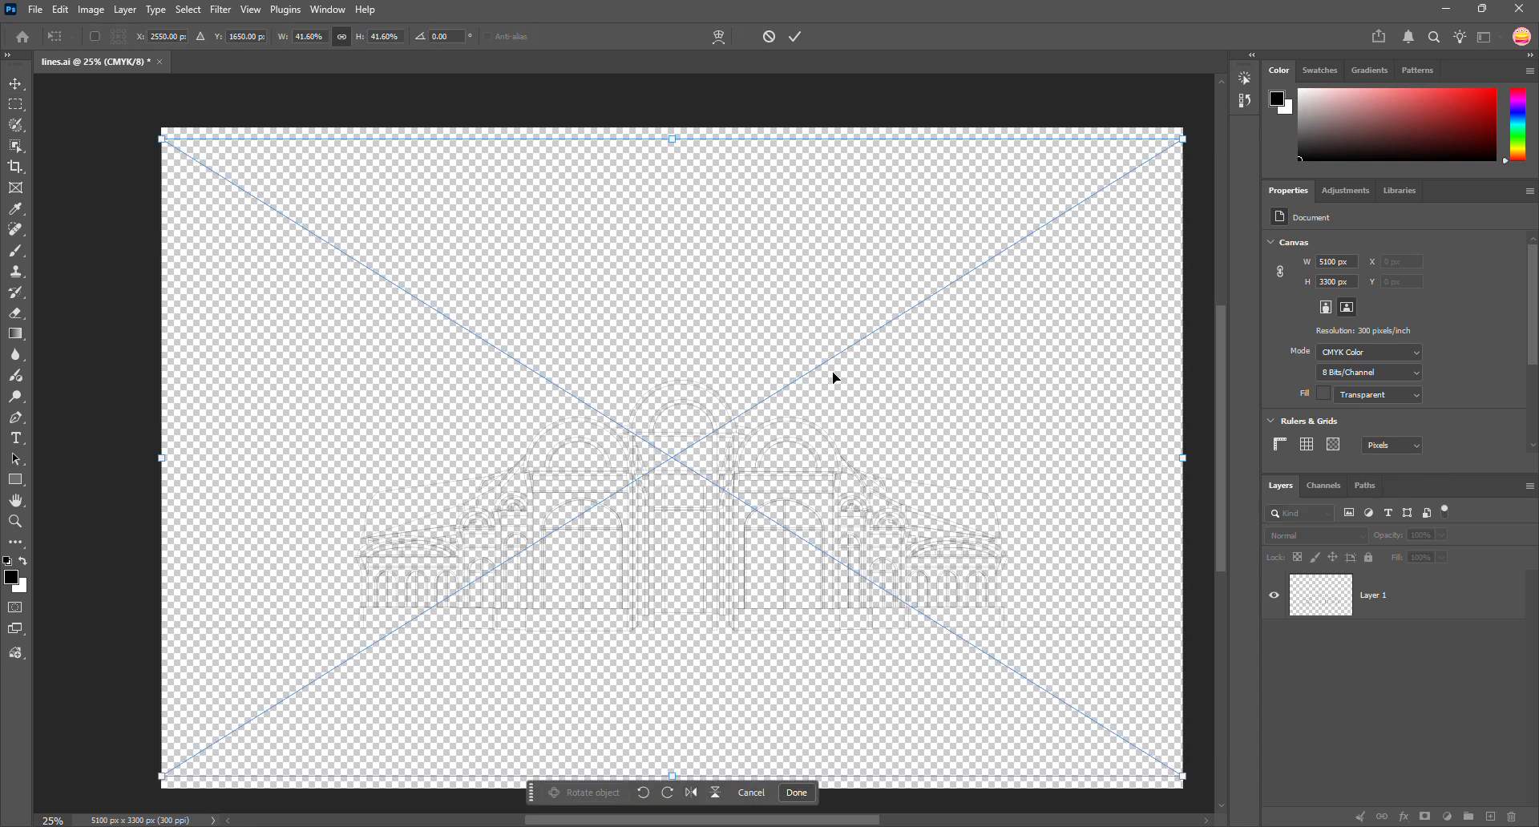
# Scale the placed Material ID capture to 32.47% and align it over the line drawing of the building.
pyautogui.moveTo(686, 283); pyautogui.dragTo(739, 247)
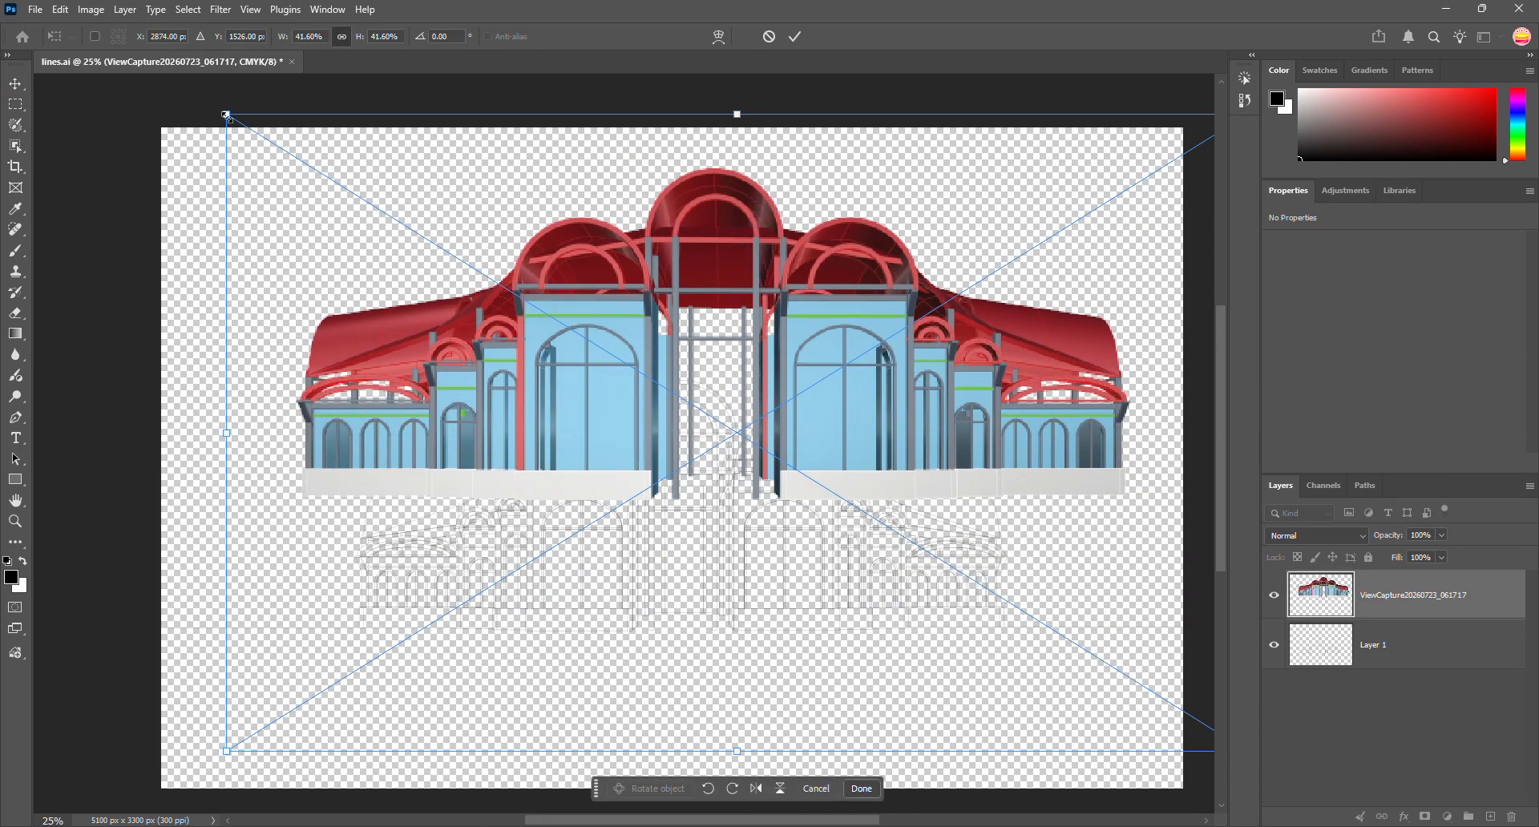
pyautogui.moveTo(227, 118); pyautogui.dragTo(491, 281)
pyautogui.moveTo(874, 390); pyautogui.dragTo(688, 412)
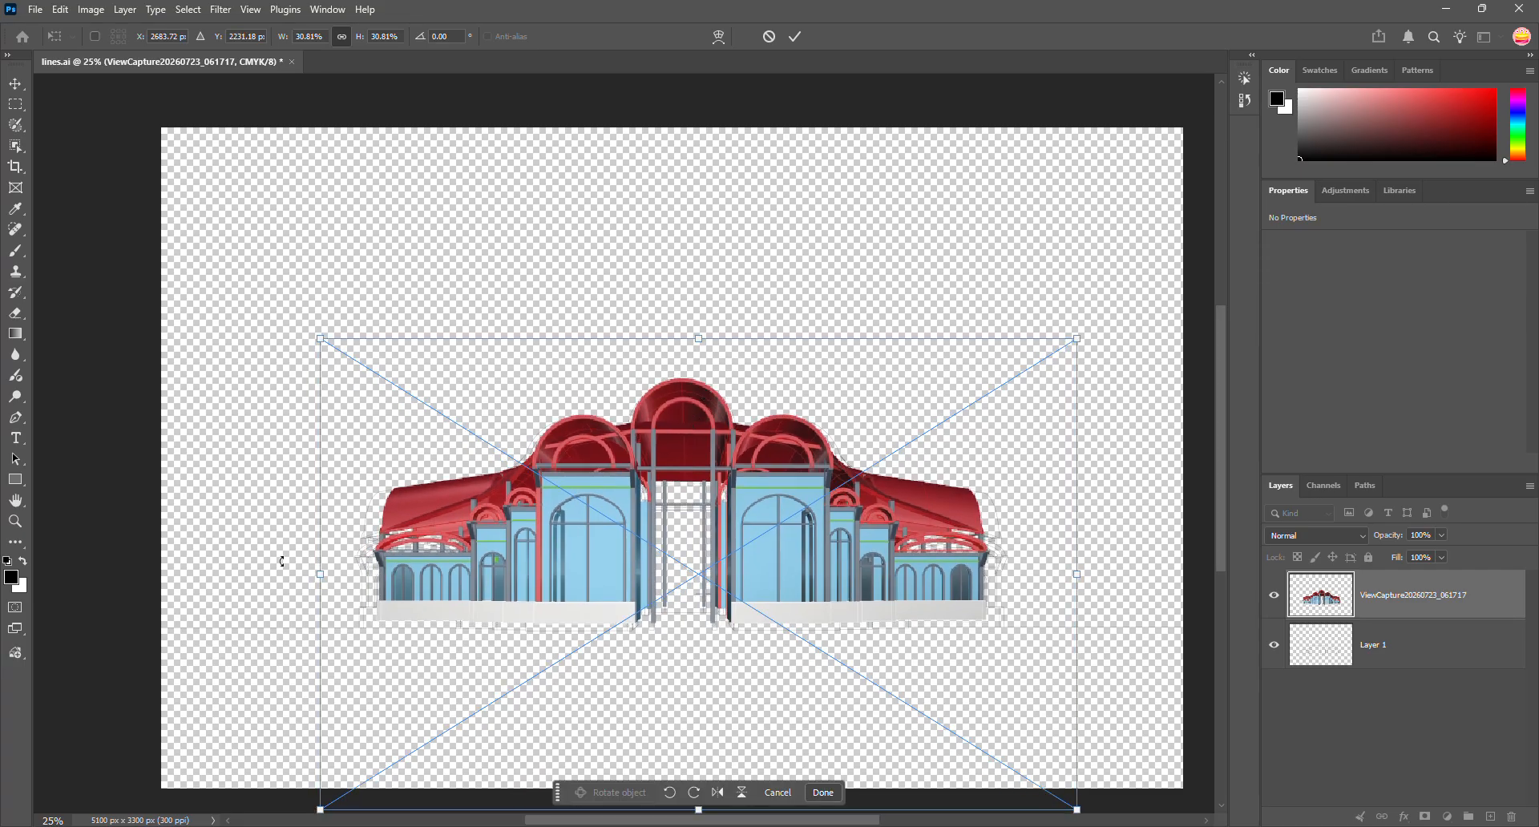
pyautogui.moveTo(317, 576); pyautogui.dragTo(306, 583)
pyautogui.moveTo(854, 560); pyautogui.dragTo(866, 570)
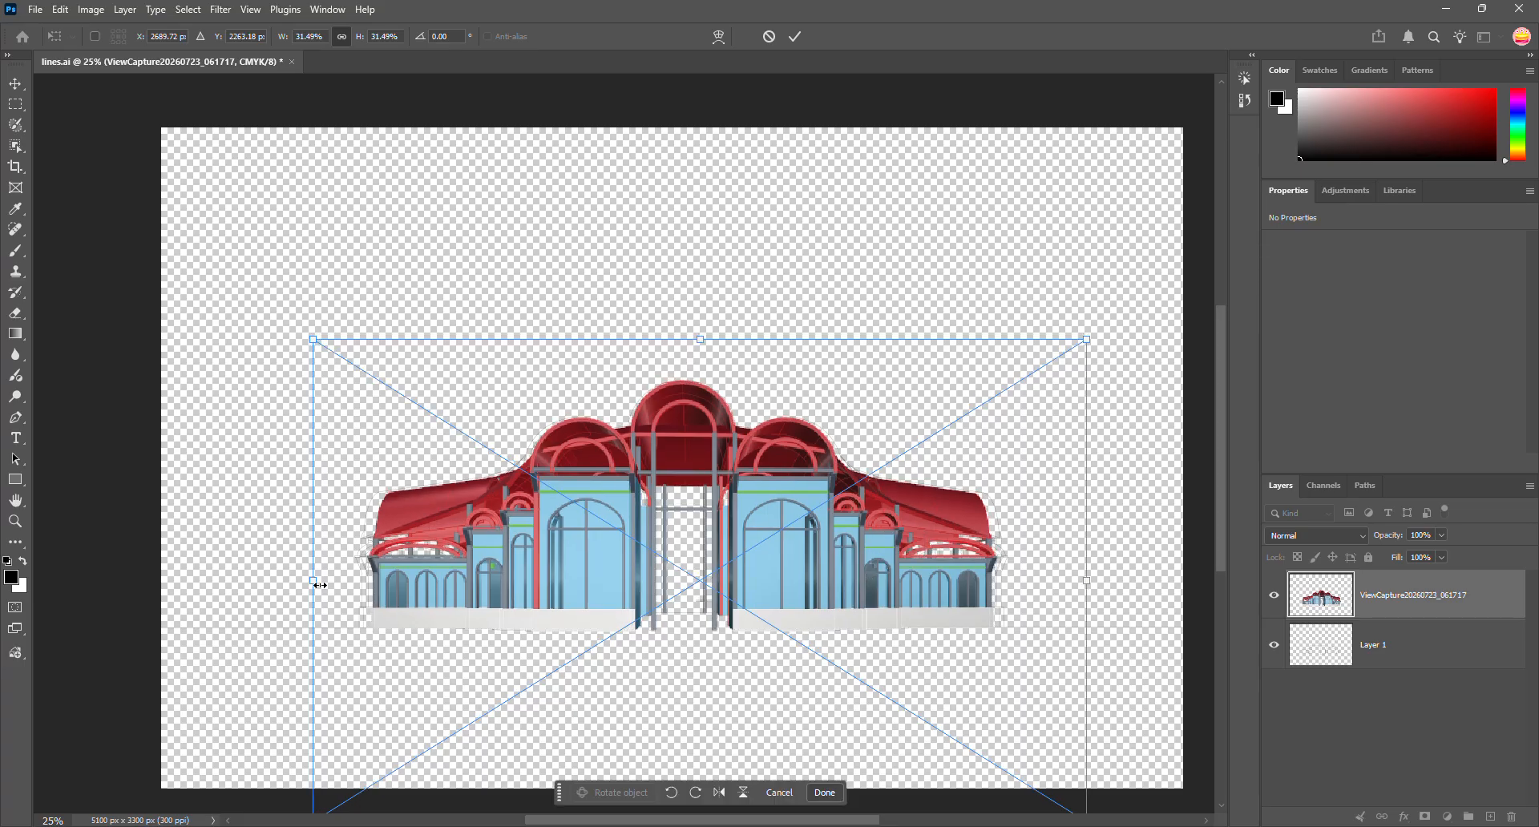
pyautogui.keyDown('alt'); pyautogui.moveTo(317, 585); pyautogui.dragTo(311, 591); pyautogui.keyUp('alt')
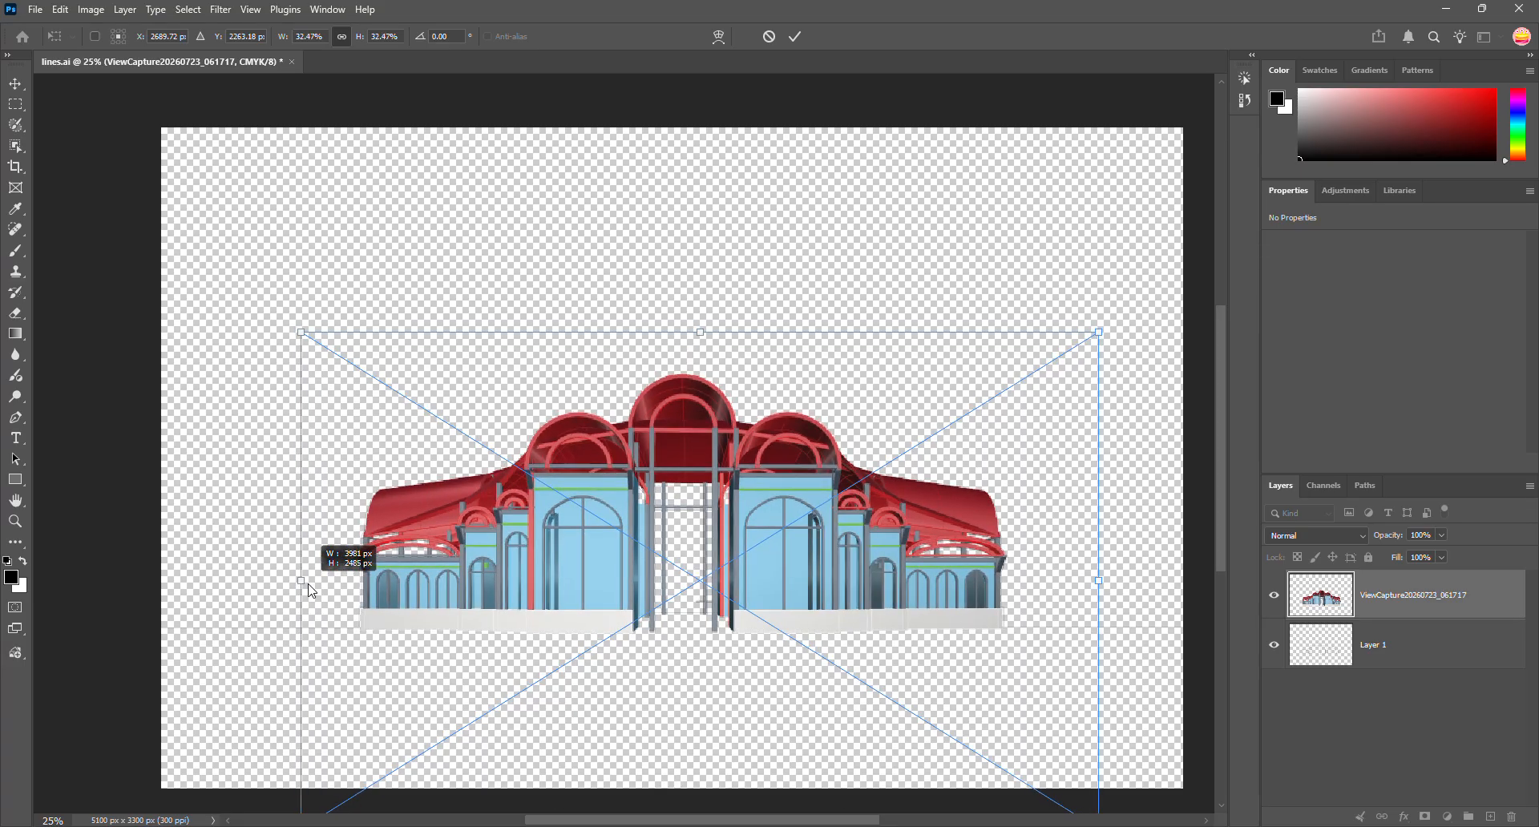
pyautogui.moveTo(907, 556); pyautogui.dragTo(905, 560)
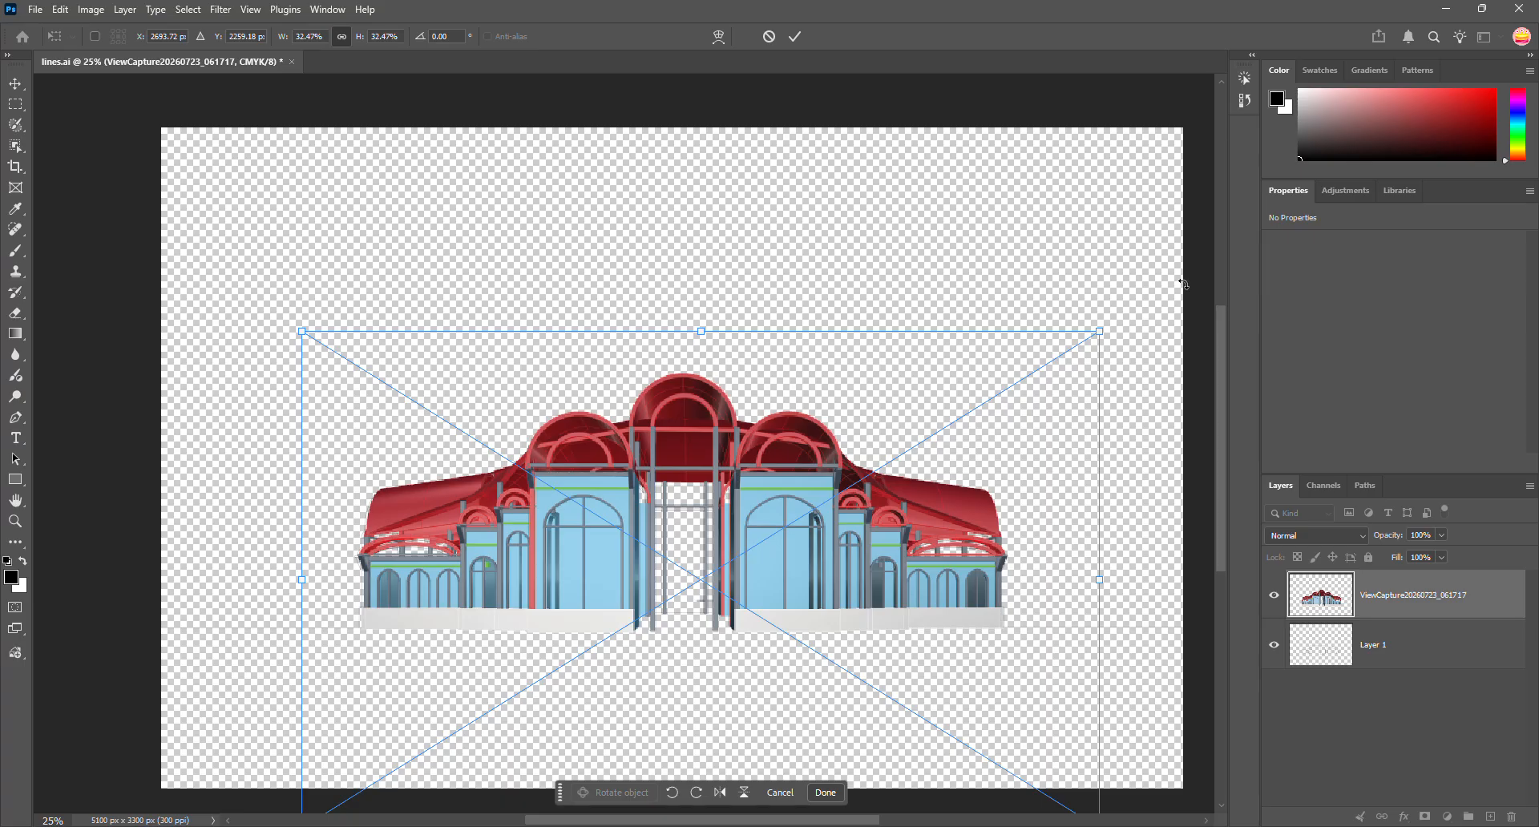
pyautogui.press('Return')
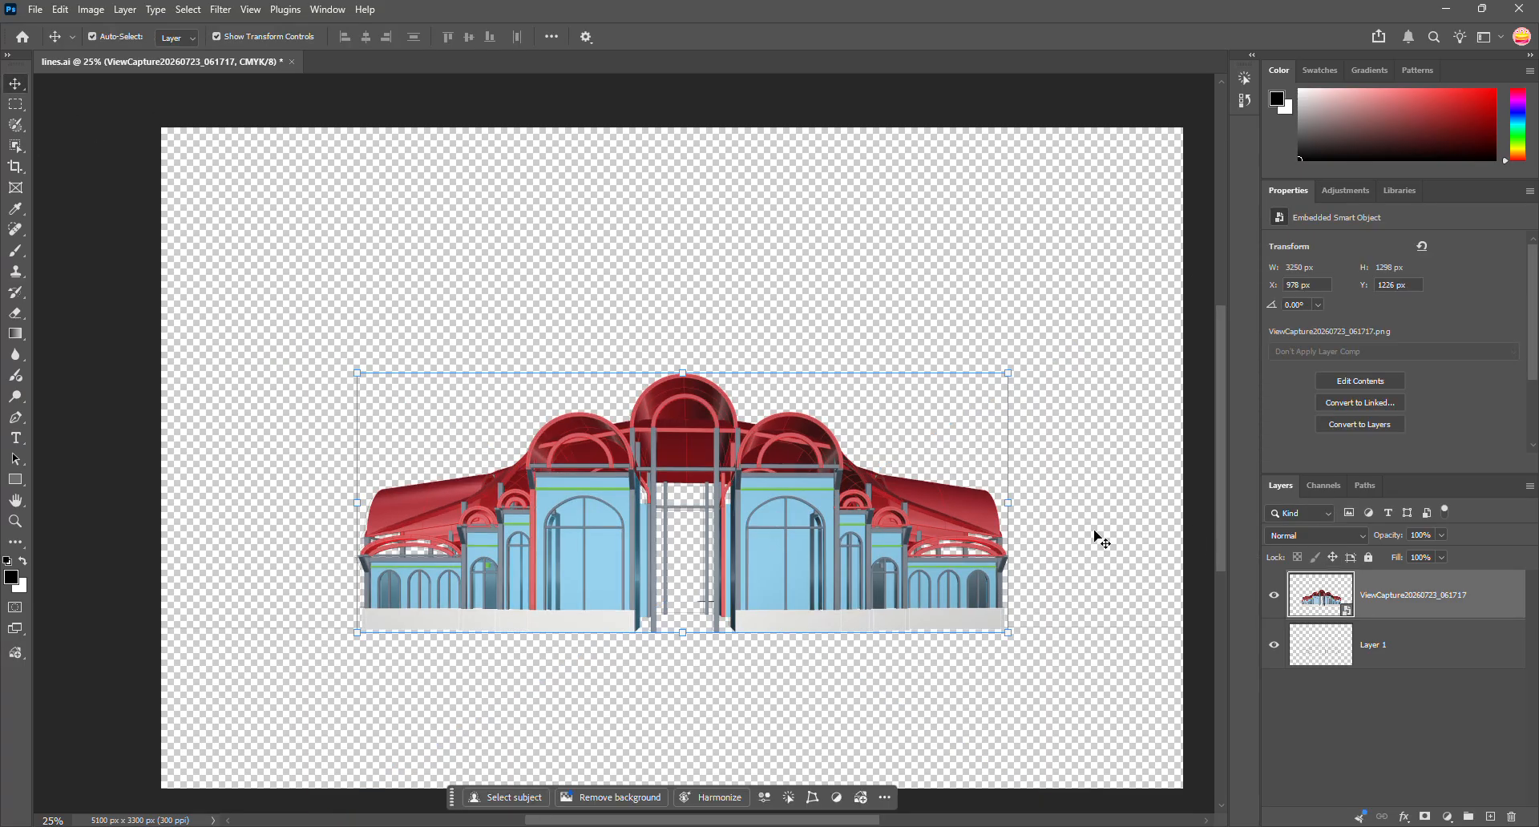
# Hide the Layer 1 line drawing and activate the Magic Wand tool for selecting on the capture layer.
pyautogui.click(1273, 644)
pyautogui.press('w')
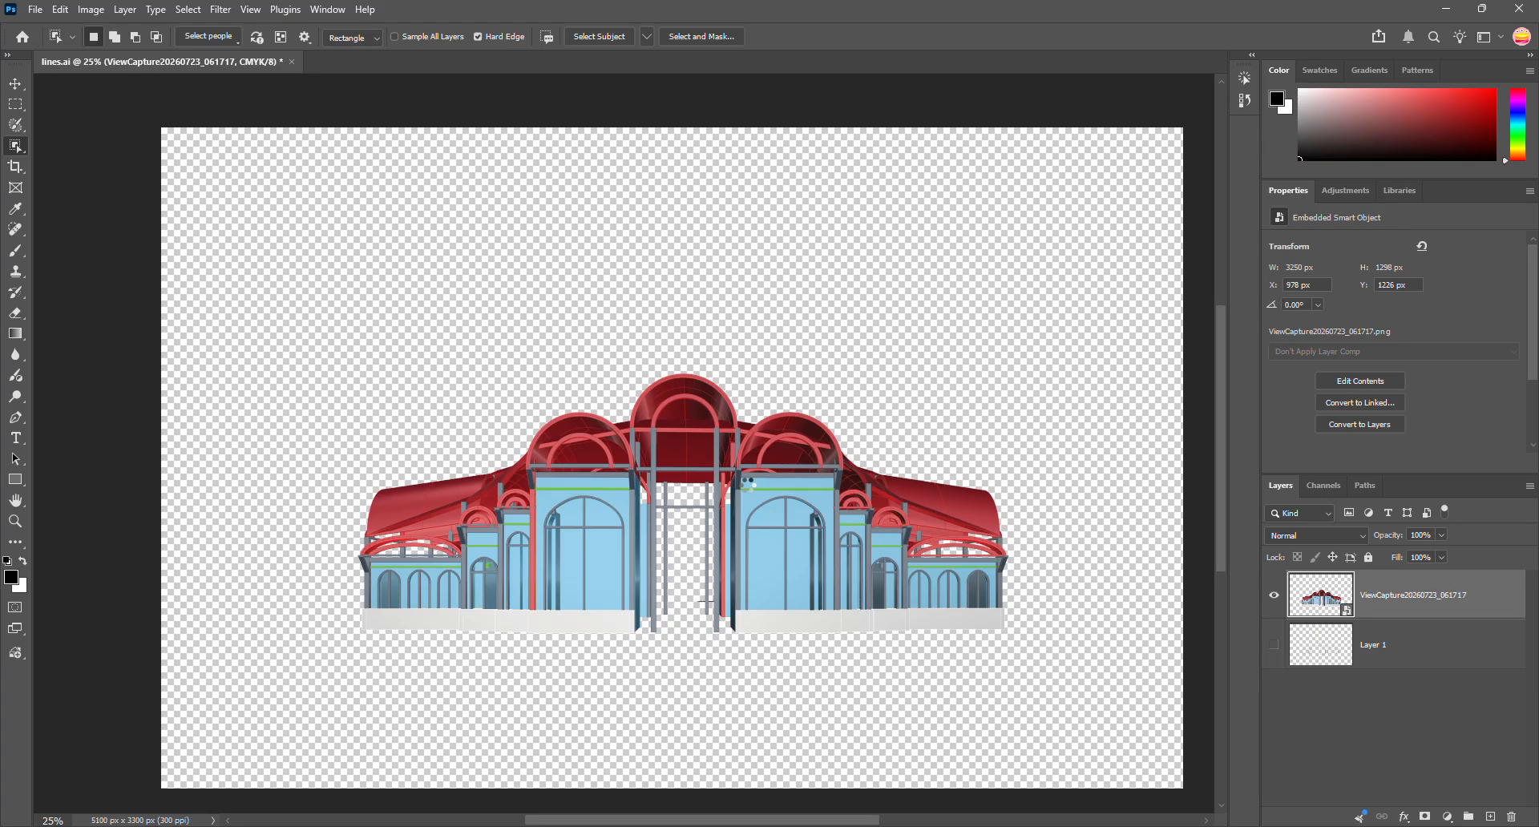
pyautogui.press('v')
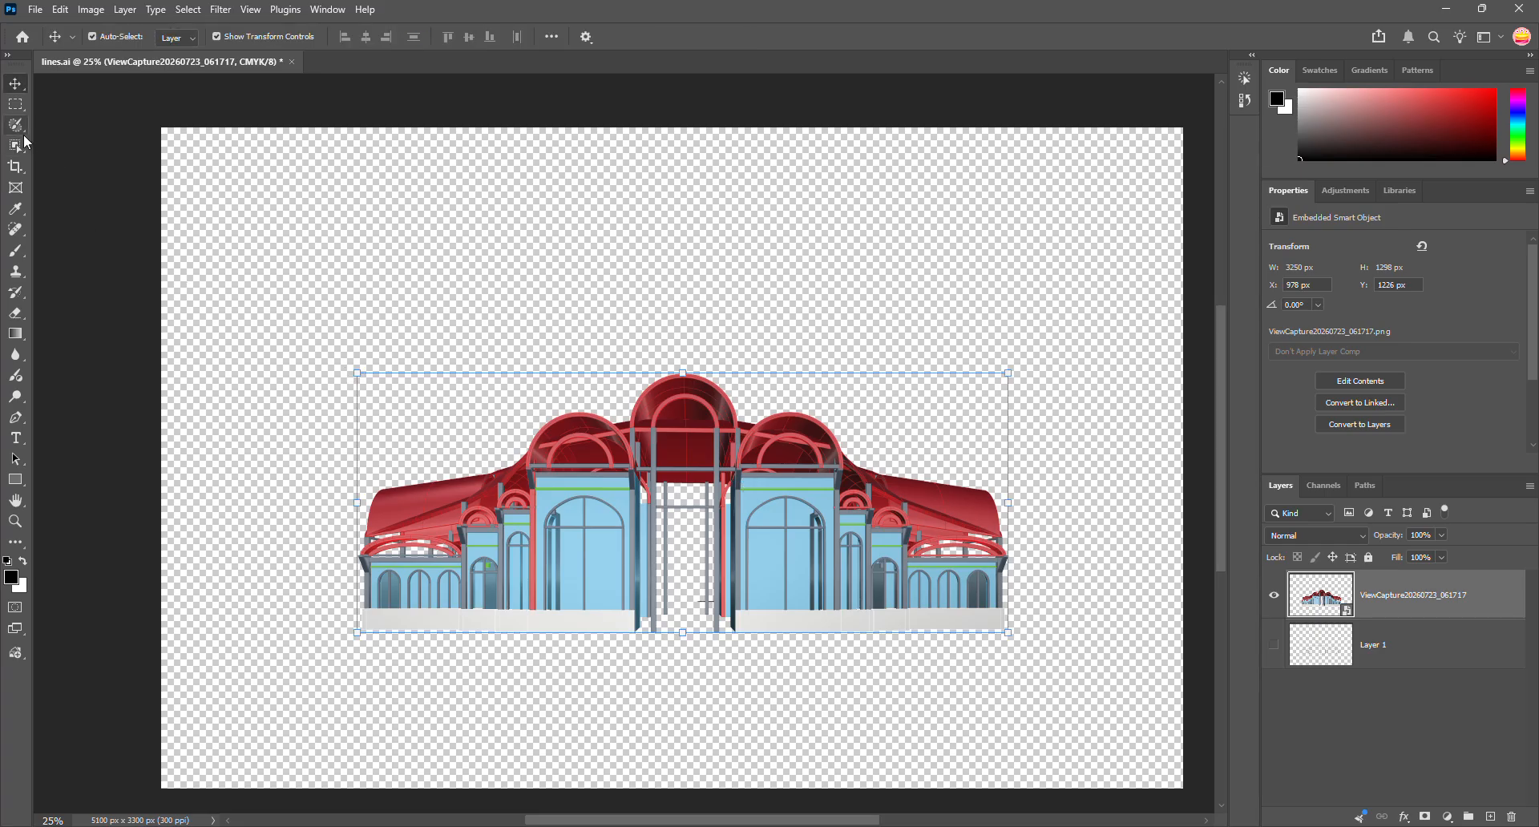
pyautogui.click(22, 146)
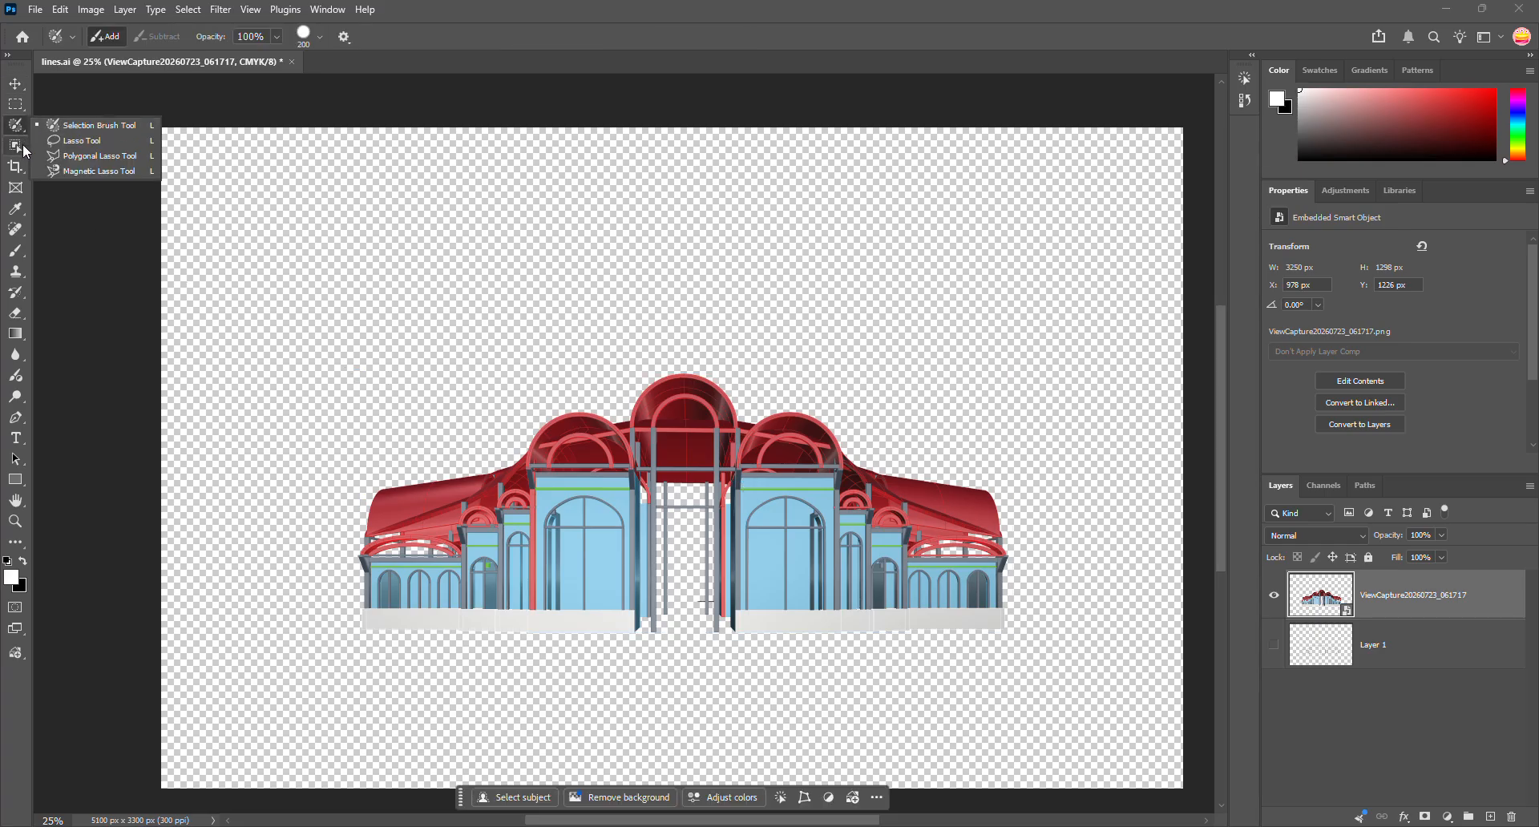
pyautogui.click(24, 147)
pyautogui.click(90, 176)
# Try selecting red areas of the side roofs and the central vault on the capture with the Magic Wand.
pyautogui.click(453, 495)
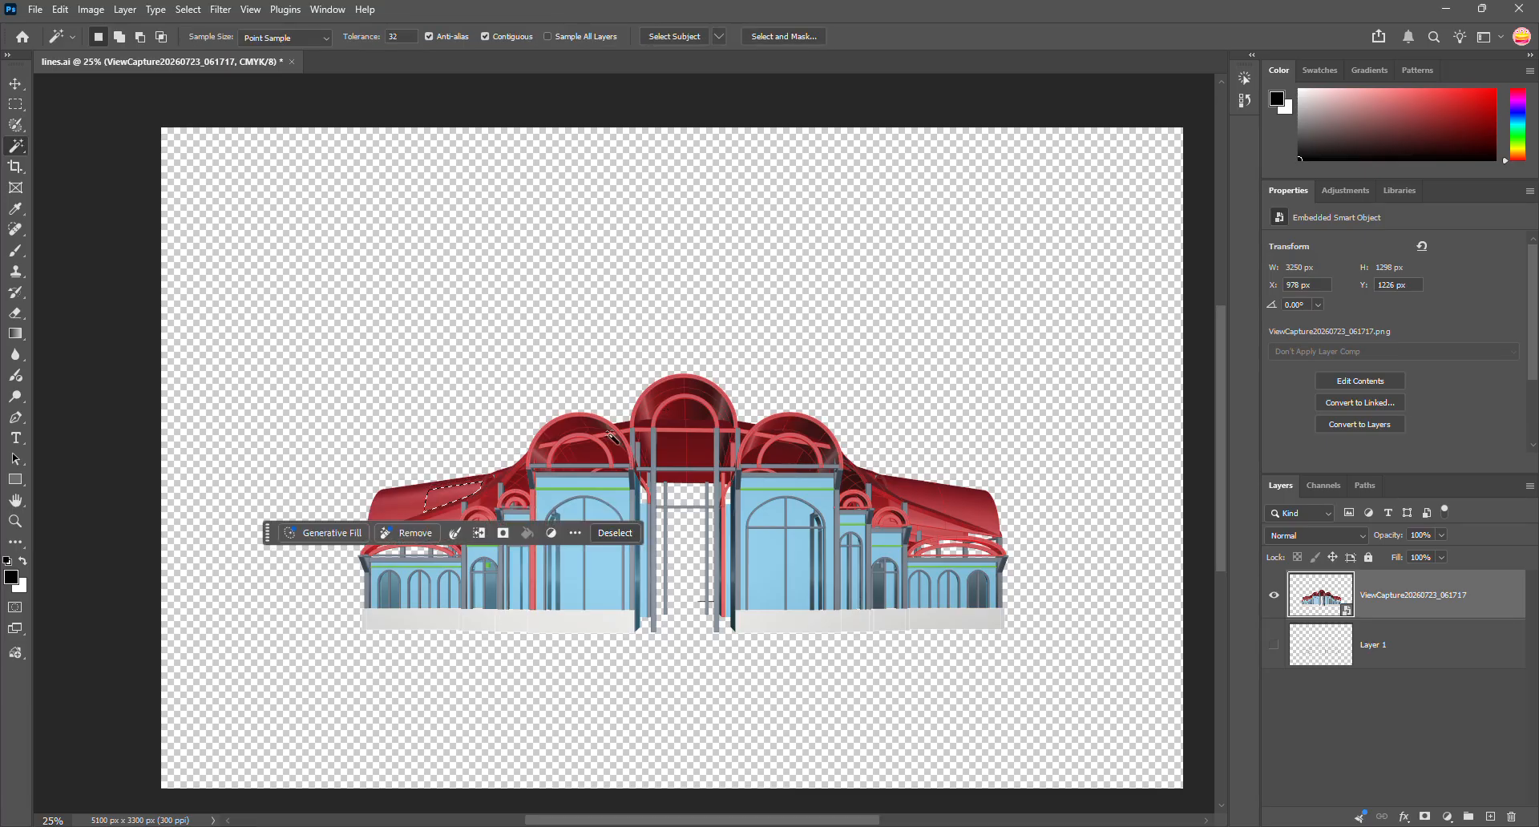
pyautogui.click(685, 410)
pyautogui.click(680, 392)
pyautogui.click(676, 385)
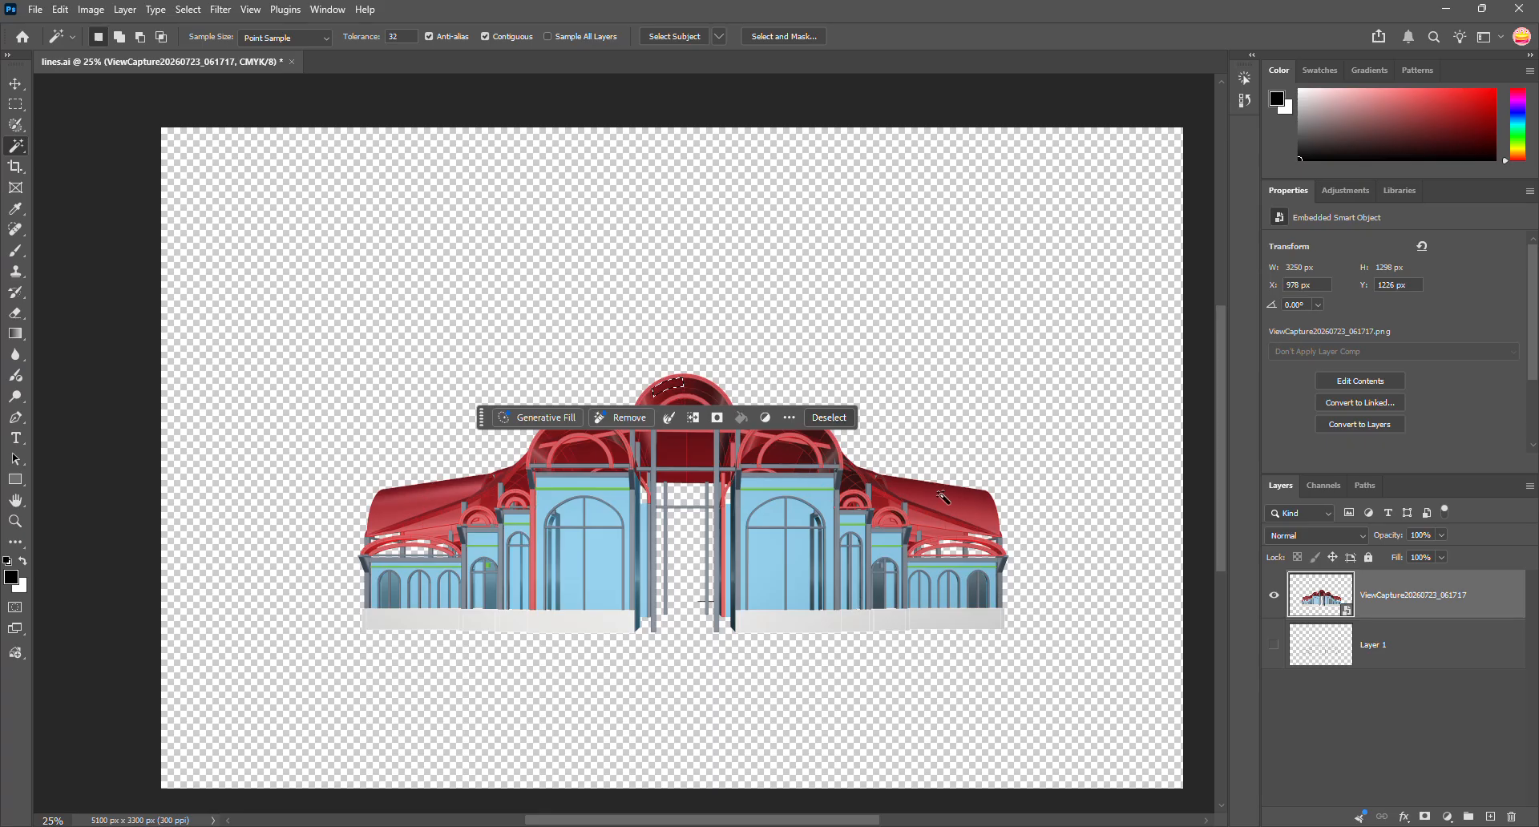
pyautogui.click(945, 495)
pyautogui.click(901, 490)
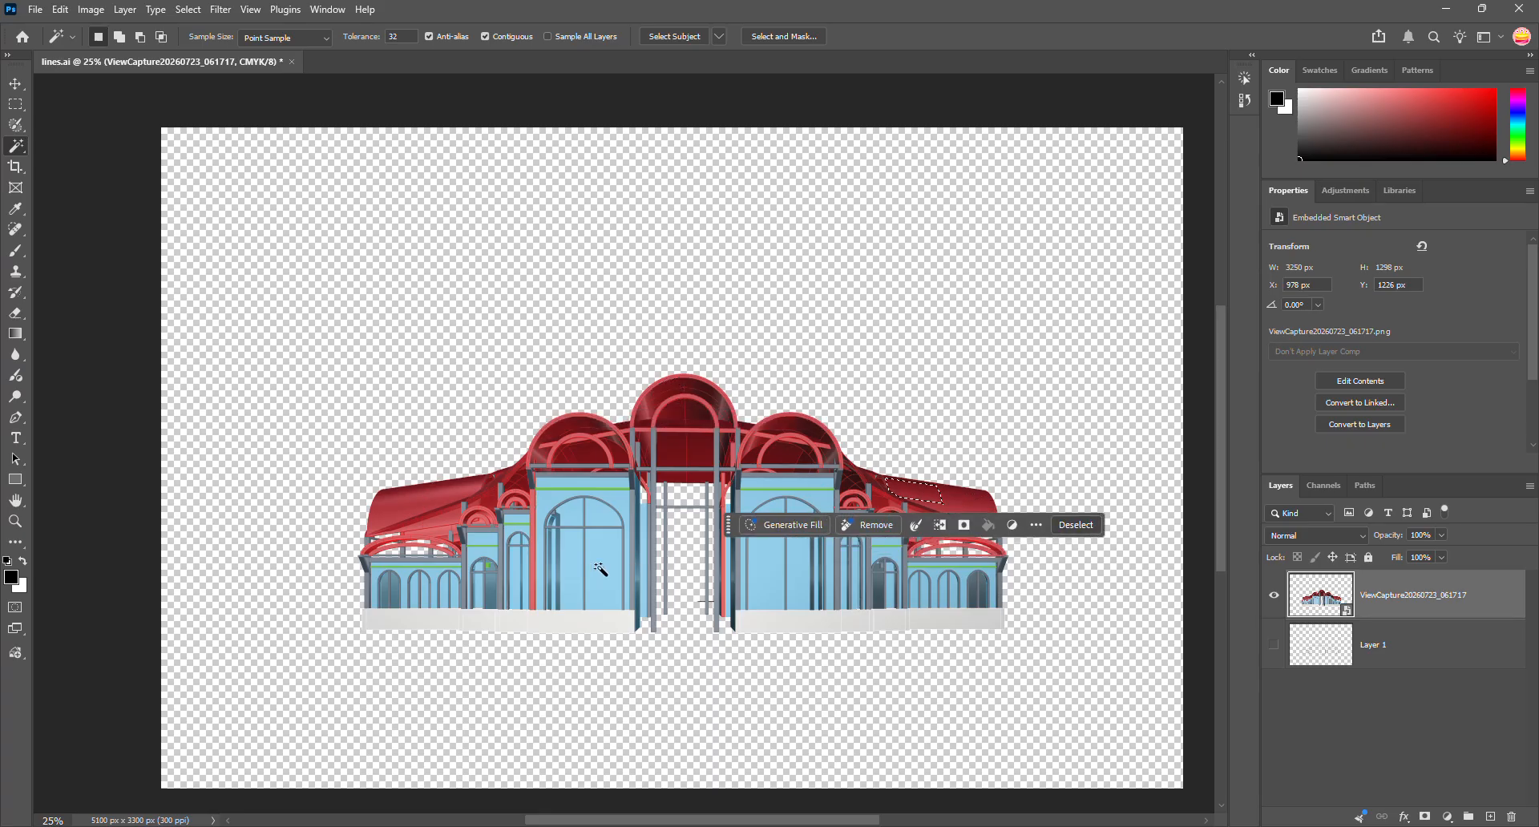
# Select the blue panes of the large arched window left of the entrance and add the surrounding blue wall to the selection.
pyautogui.click(598, 568)
pyautogui.keyDown('shift'); pyautogui.click(579, 572); pyautogui.keyUp('shift')
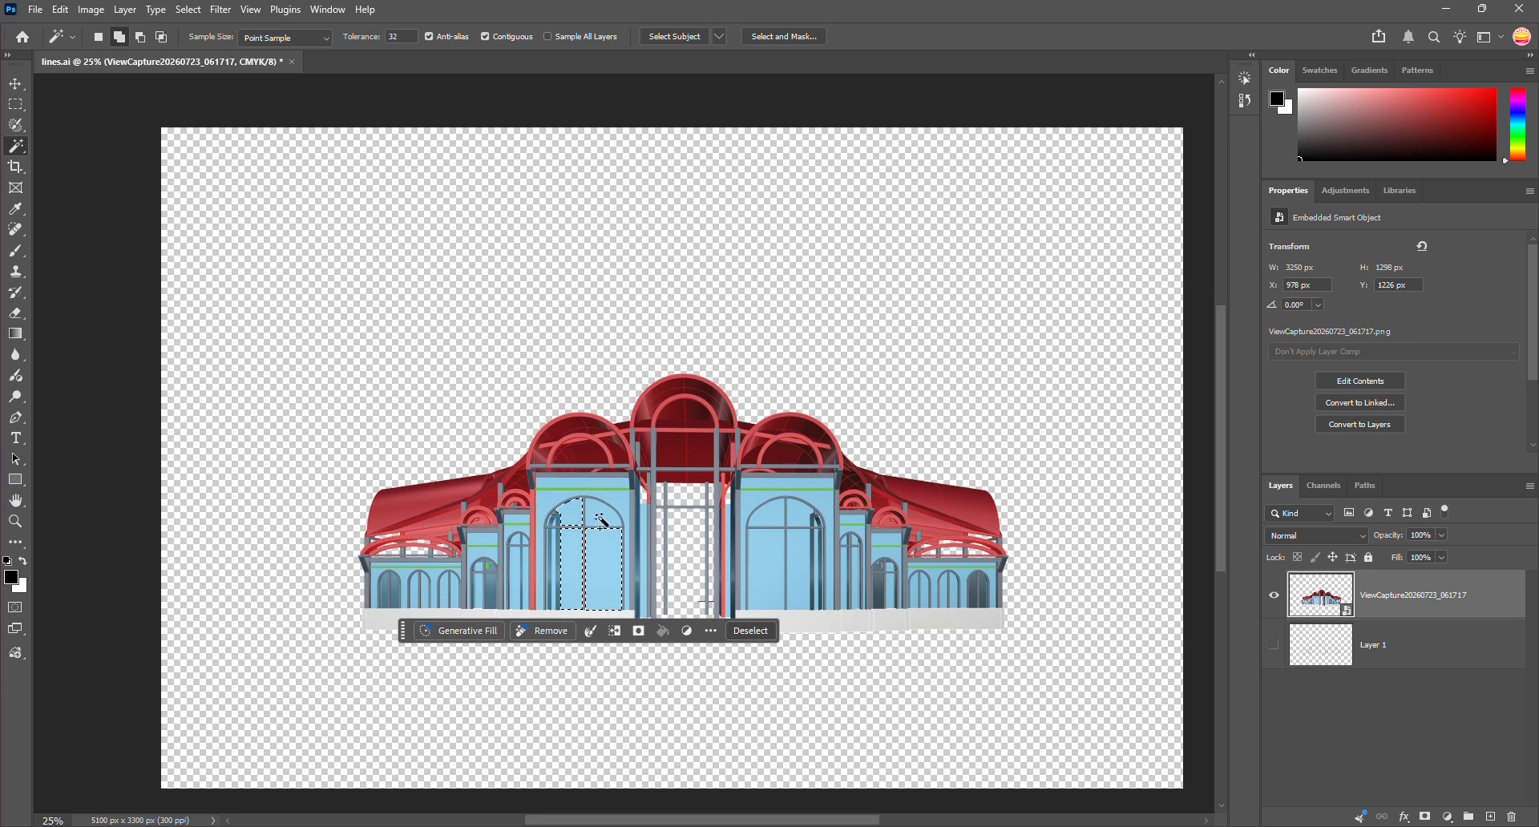
pyautogui.keyDown('shift'); pyautogui.click(633, 499); pyautogui.keyUp('shift')
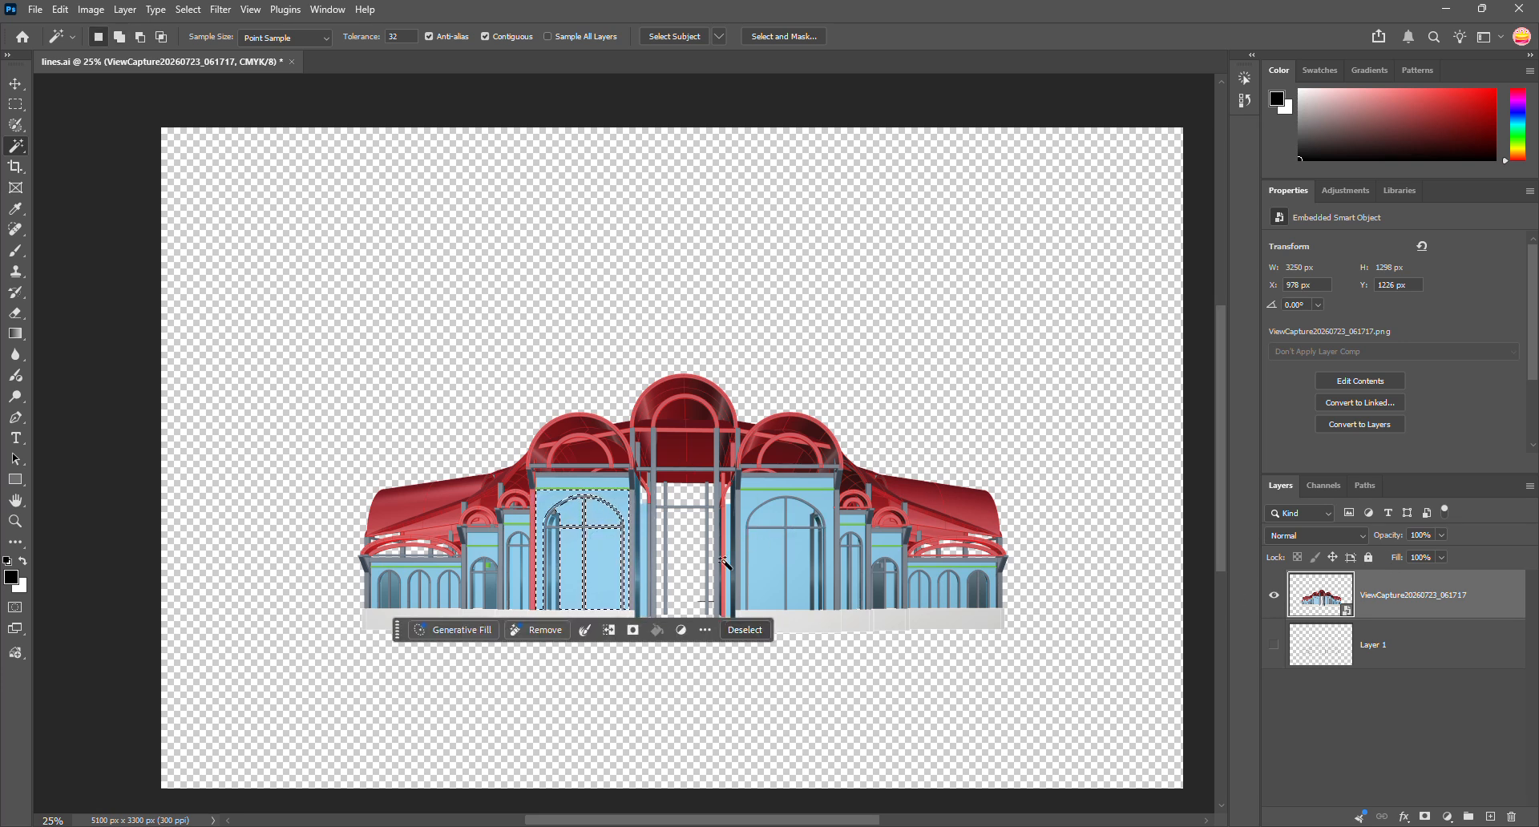
# Hide the ViewCapture20260723_061717 layer and show Layer 1 to compare the active selection with the line drawing.
pyautogui.click(1274, 596)
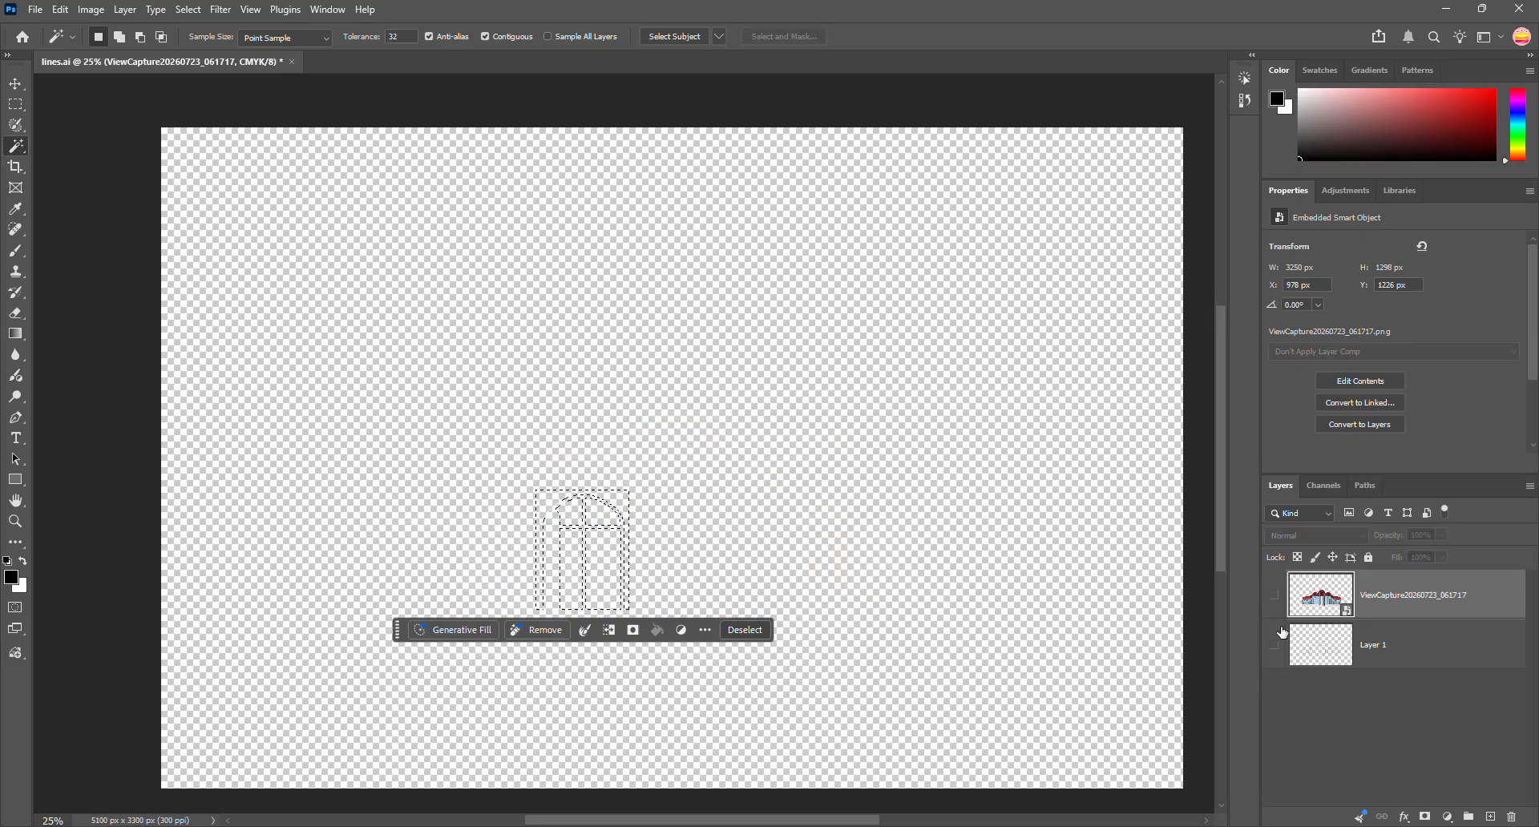
pyautogui.click(1277, 649)
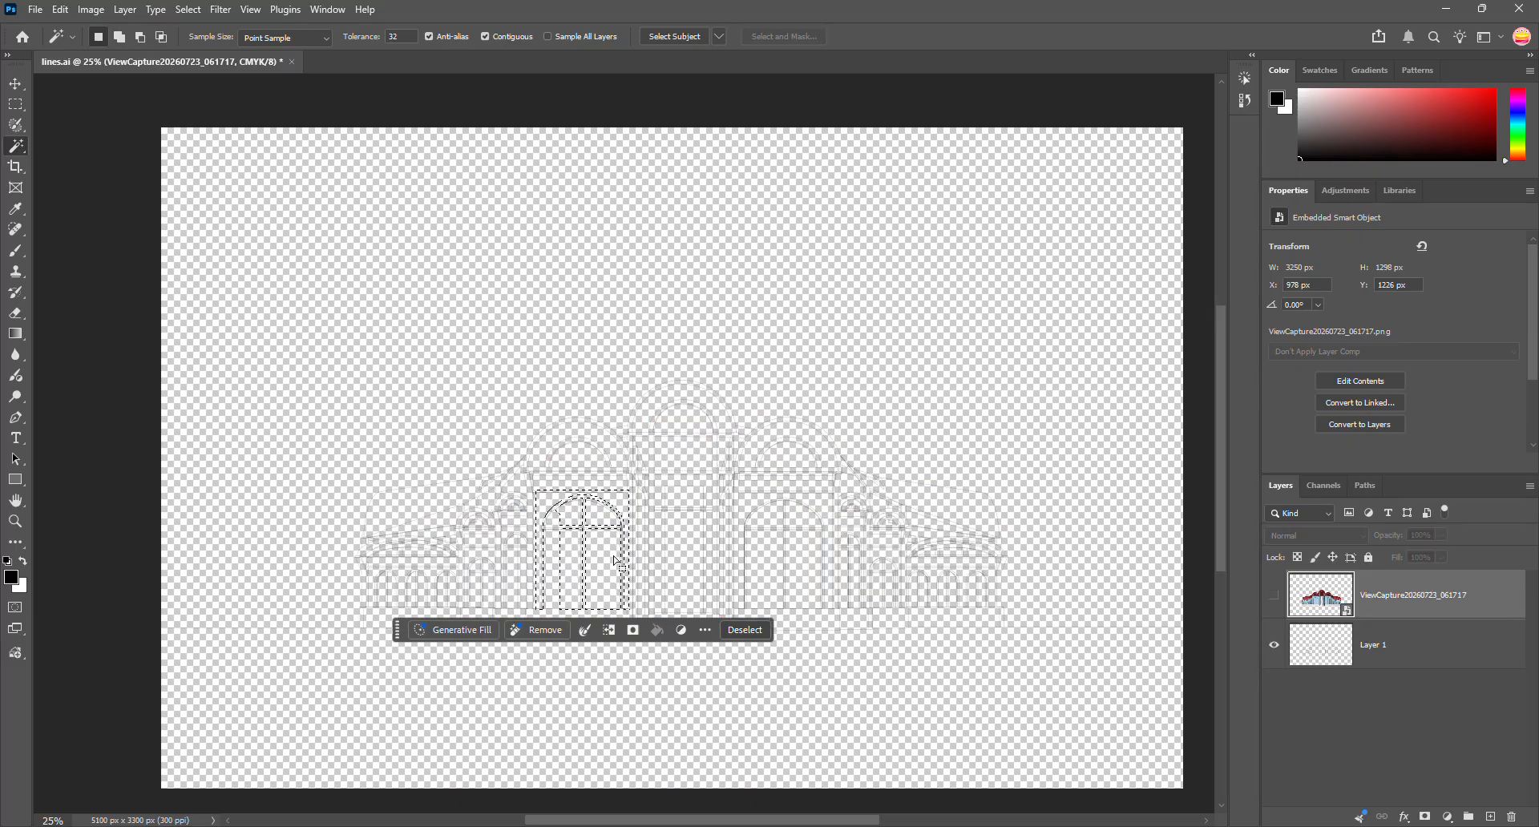
pyautogui.click(1274, 645)
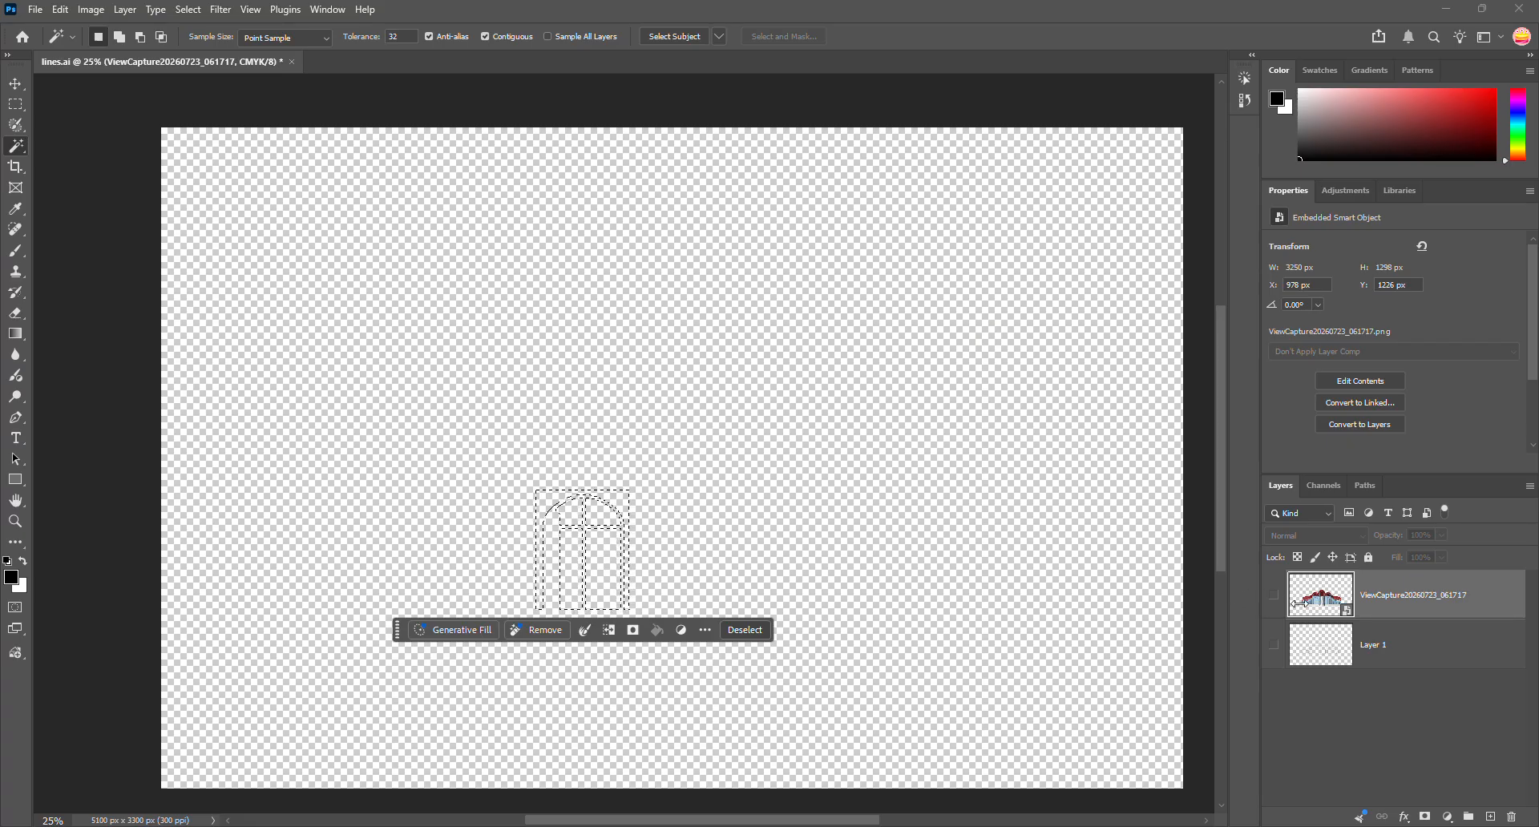
pyautogui.click(1274, 645)
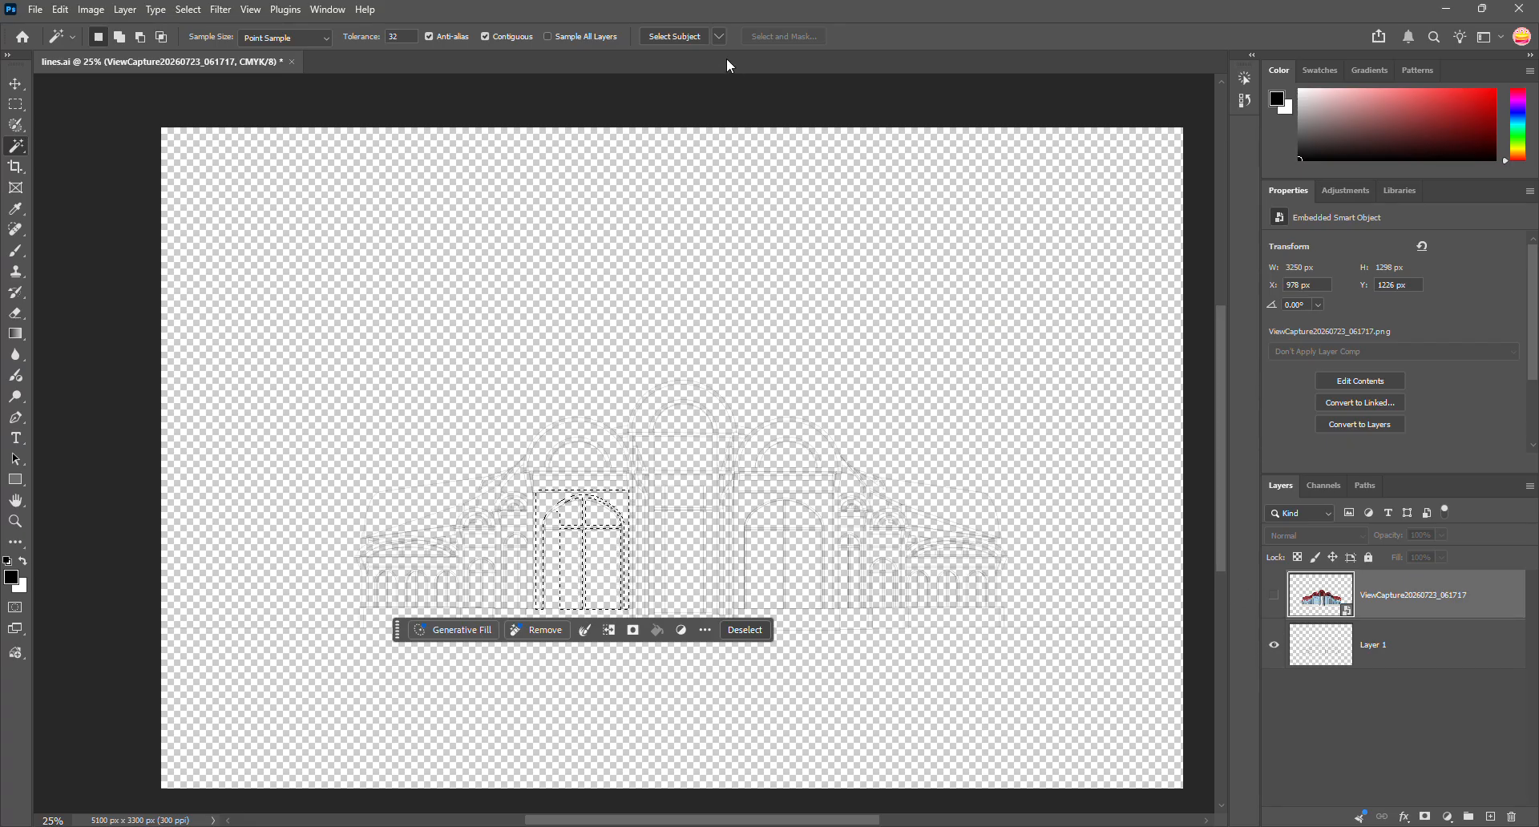